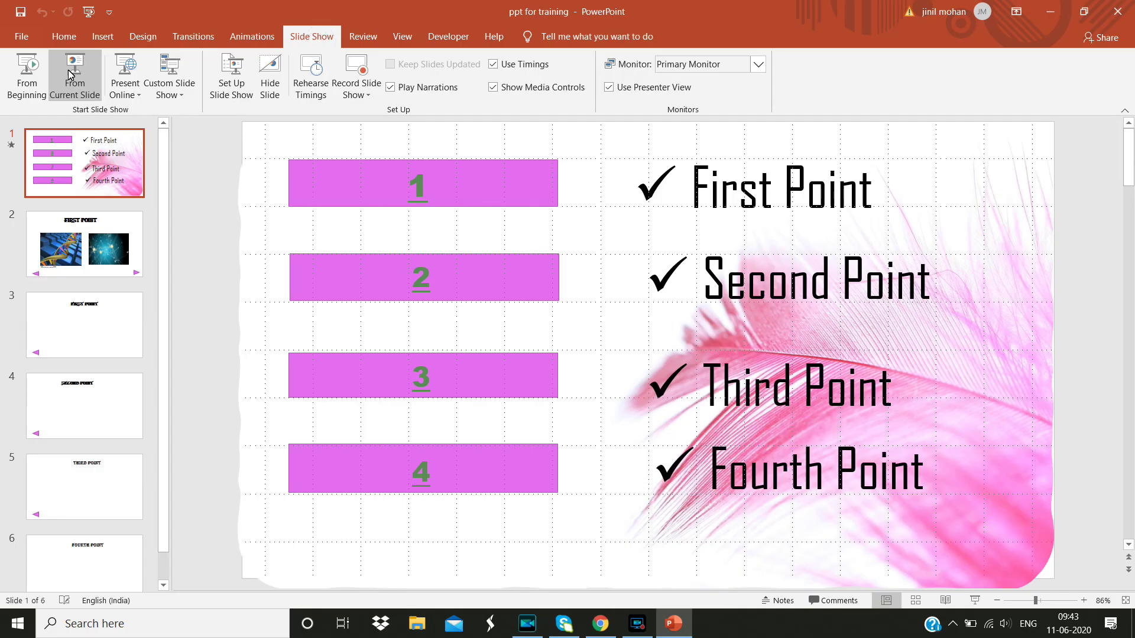
- Start the slideshow from the beginning and test link 1 and its pink back arrow
{"action": "left_click", "coordinate": [20, 77]}
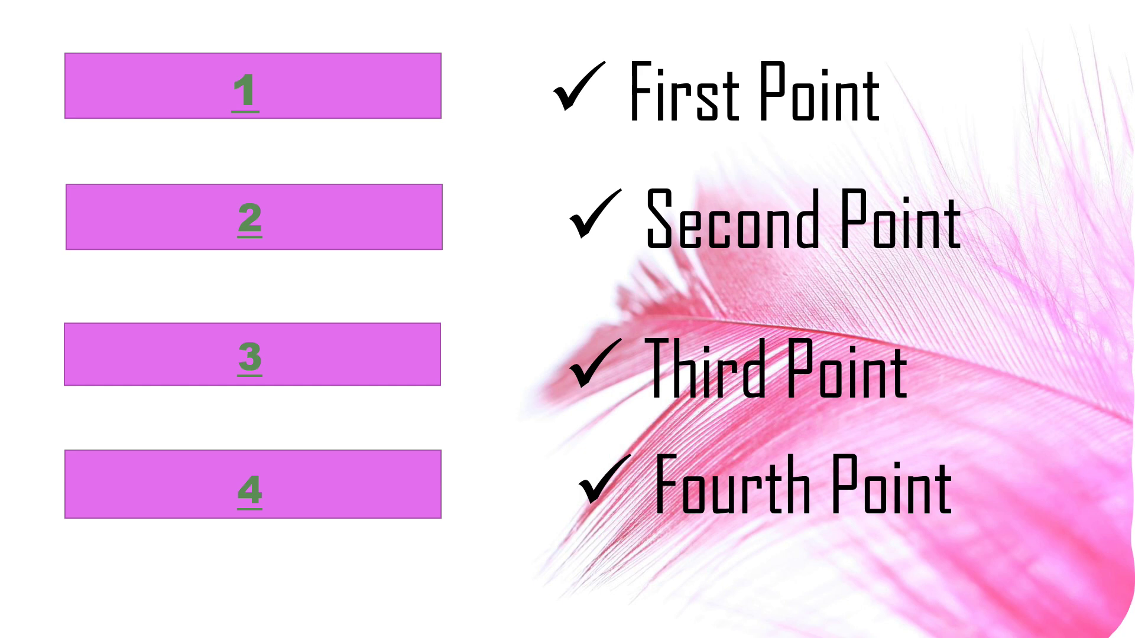
{"action": "left_click", "coordinate": [246, 90]}
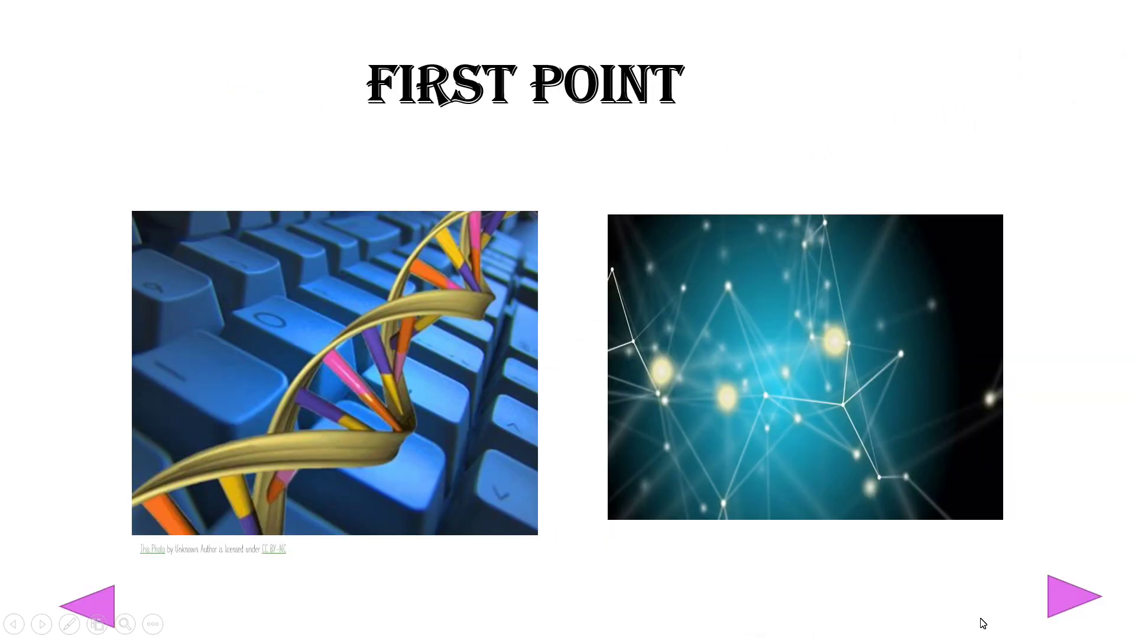
{"action": "left_click", "coordinate": [1071, 603]}
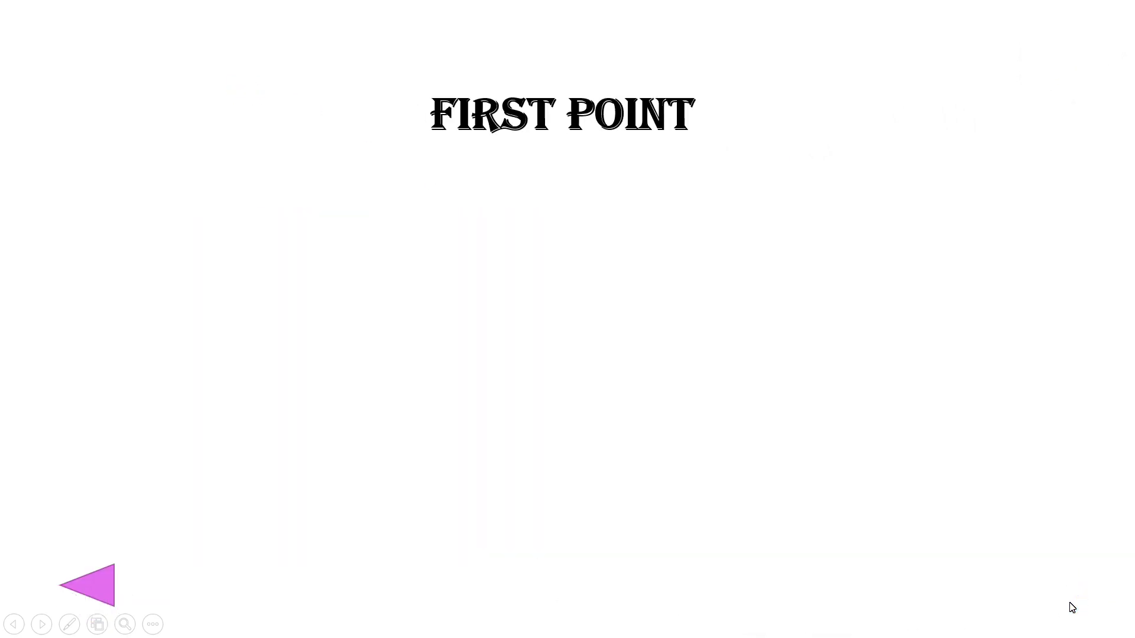
{"action": "left_click", "coordinate": [108, 580]}
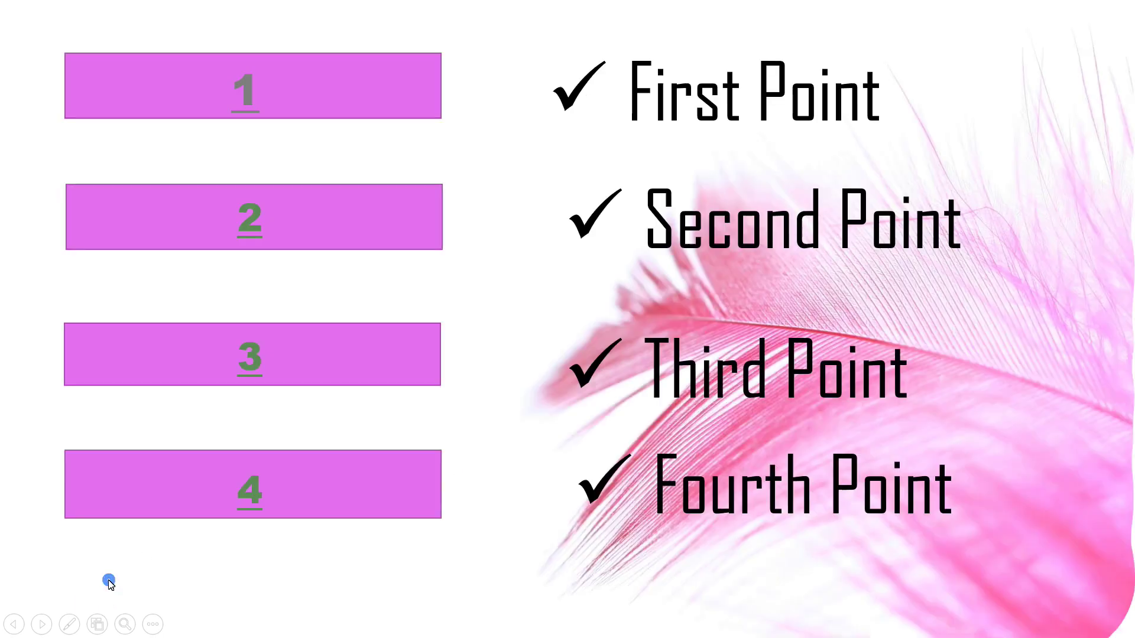
- Test links 2, 3 and 4, returning to the title slide via each pink arrow
{"action": "left_click", "coordinate": [256, 226]}
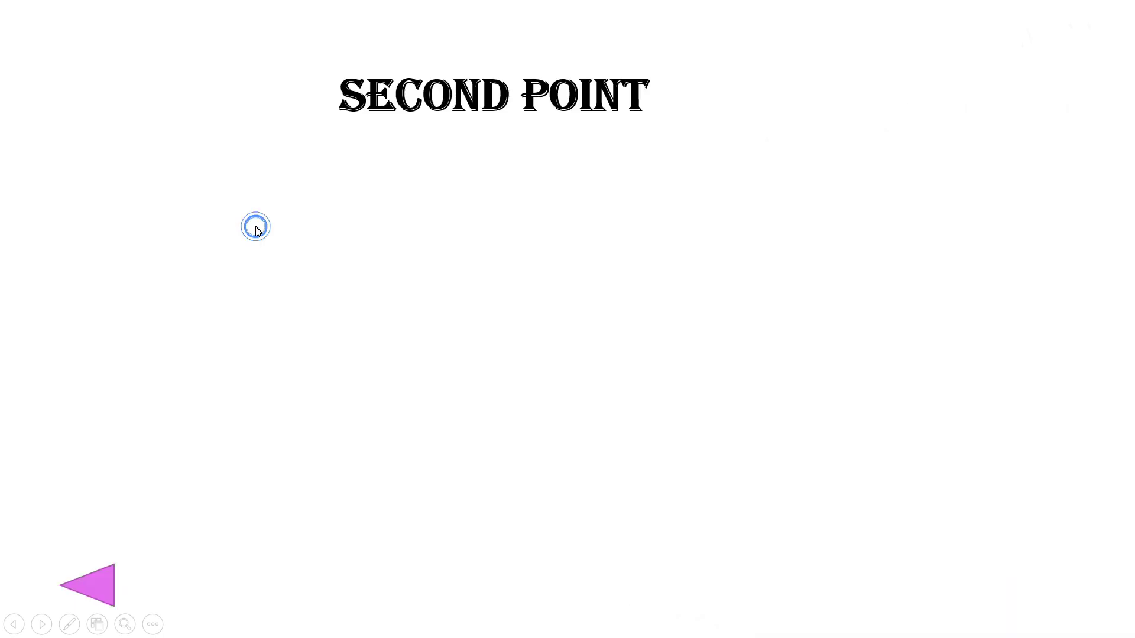
{"action": "left_click", "coordinate": [98, 579]}
{"action": "left_click", "coordinate": [247, 378]}
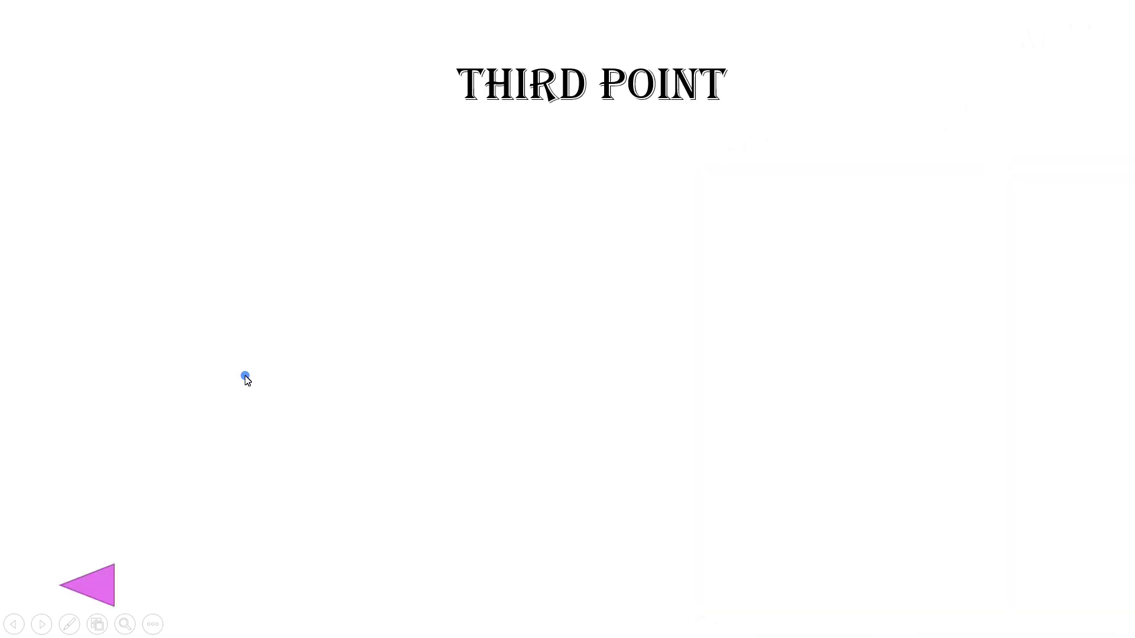
{"action": "left_click", "coordinate": [93, 577]}
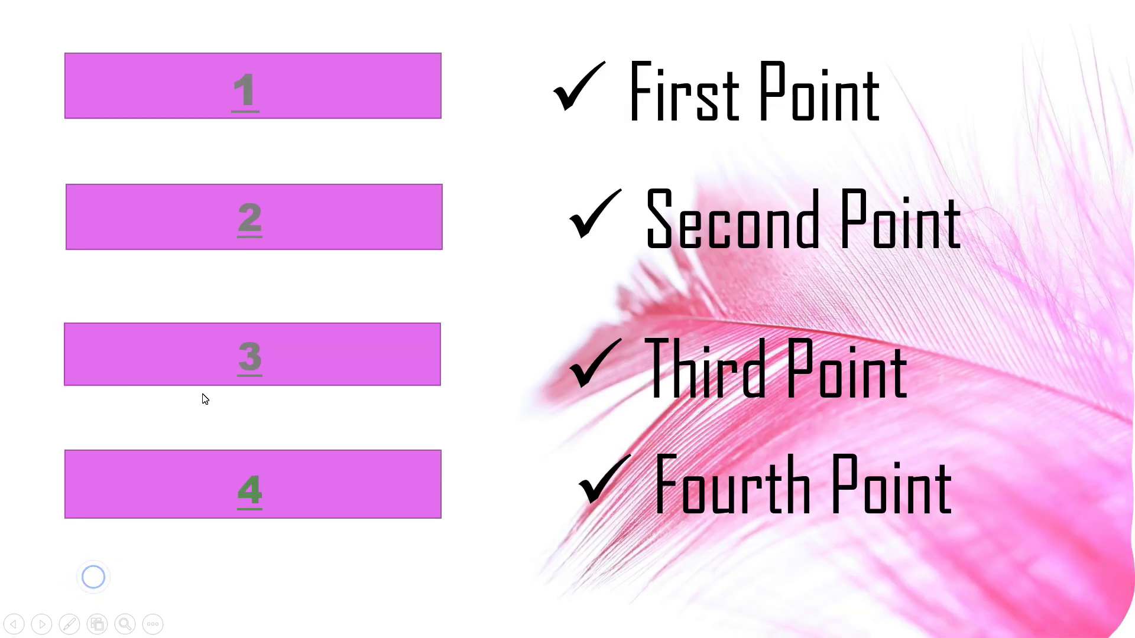
{"action": "left_click", "coordinate": [246, 482]}
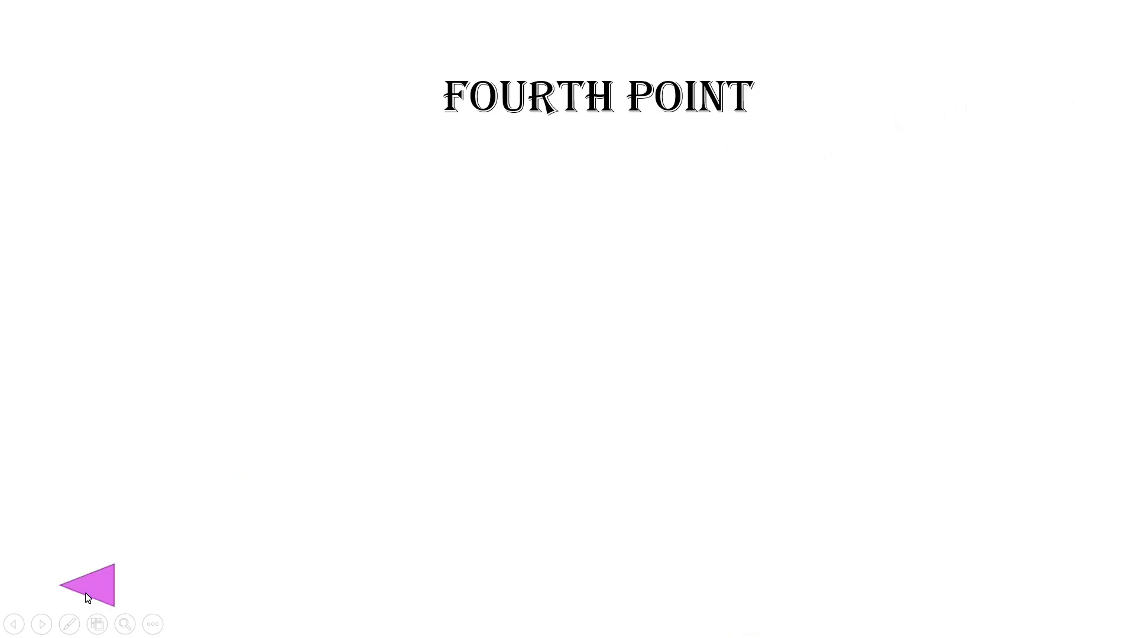
{"action": "left_click", "coordinate": [102, 583]}
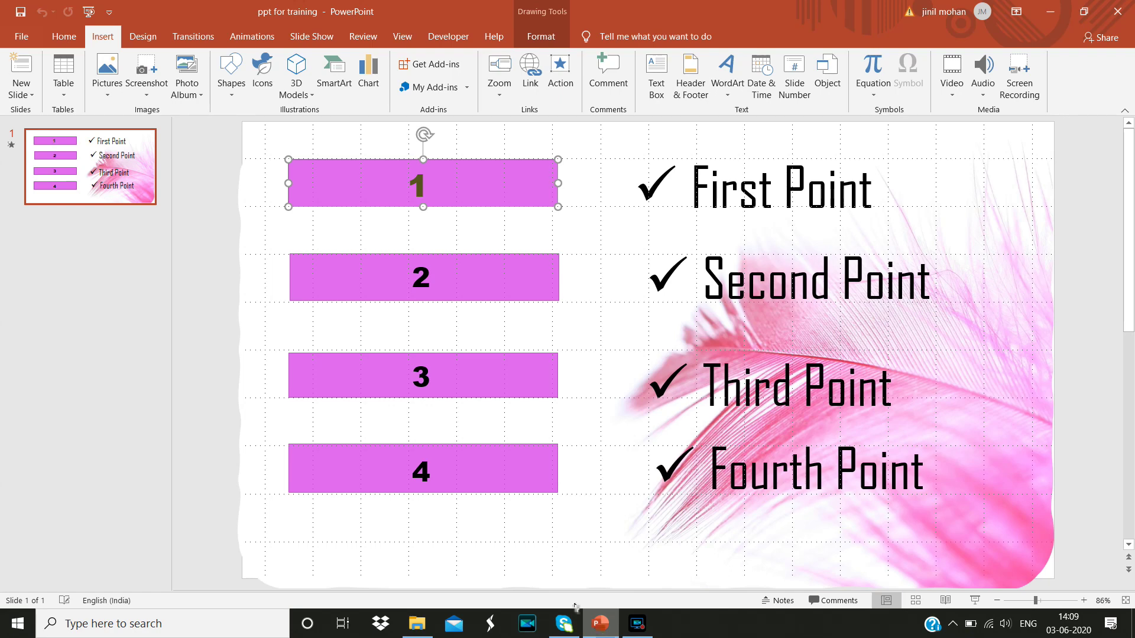
- Insert a new Blank-layout slide directly after slide 1 in the thumbnail pane
{"action": "left_click", "coordinate": [132, 214]}
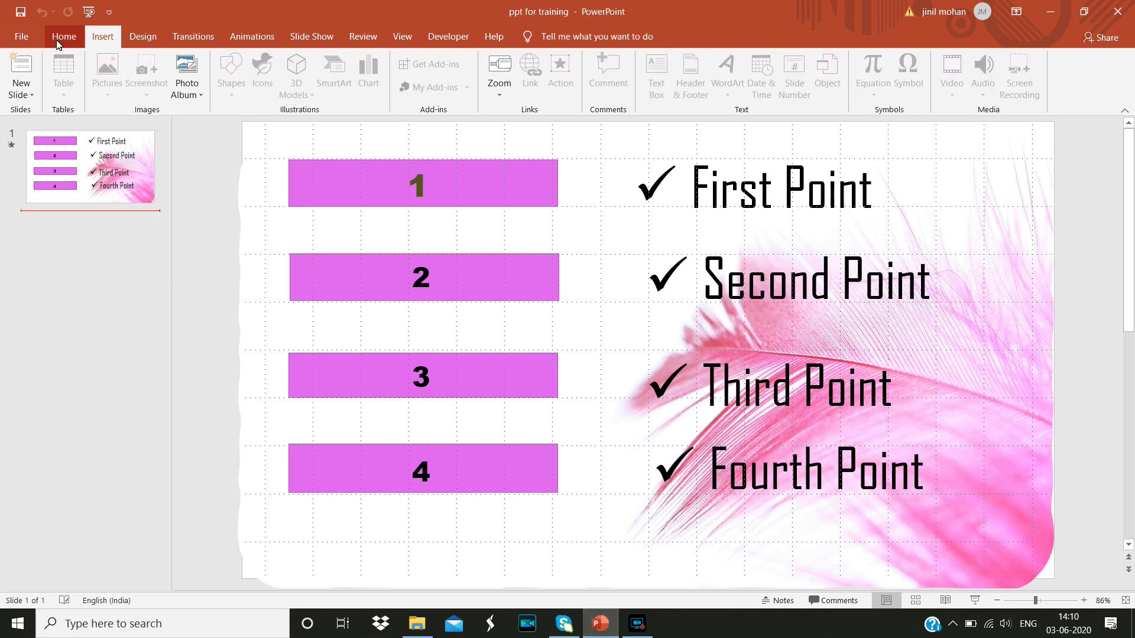
{"action": "left_click", "coordinate": [26, 93]}
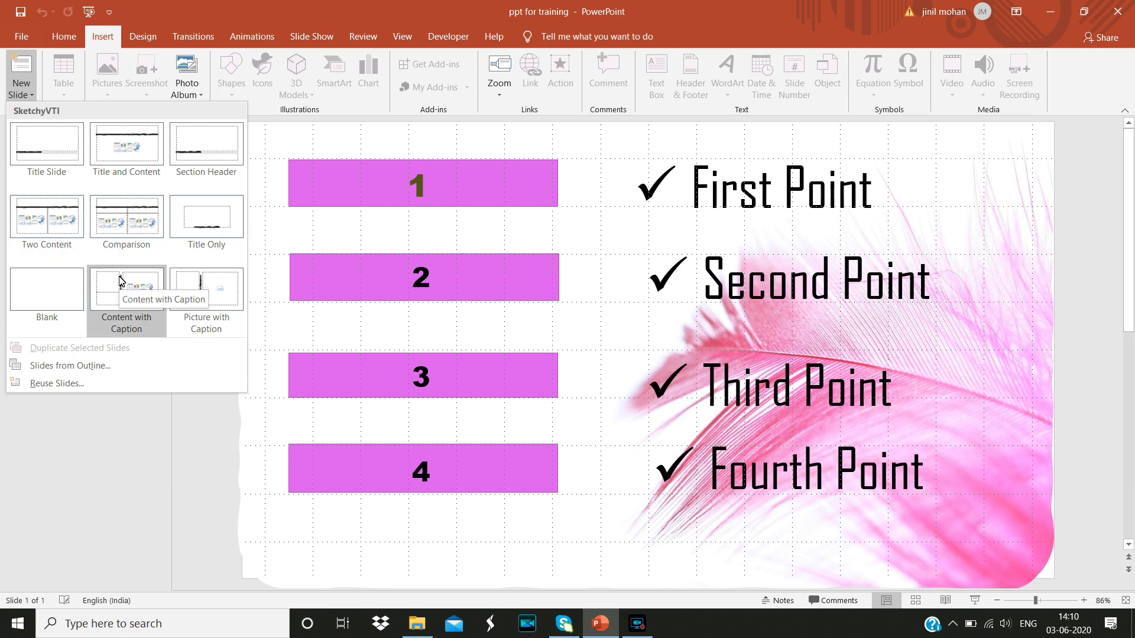
{"action": "left_click", "coordinate": [52, 302]}
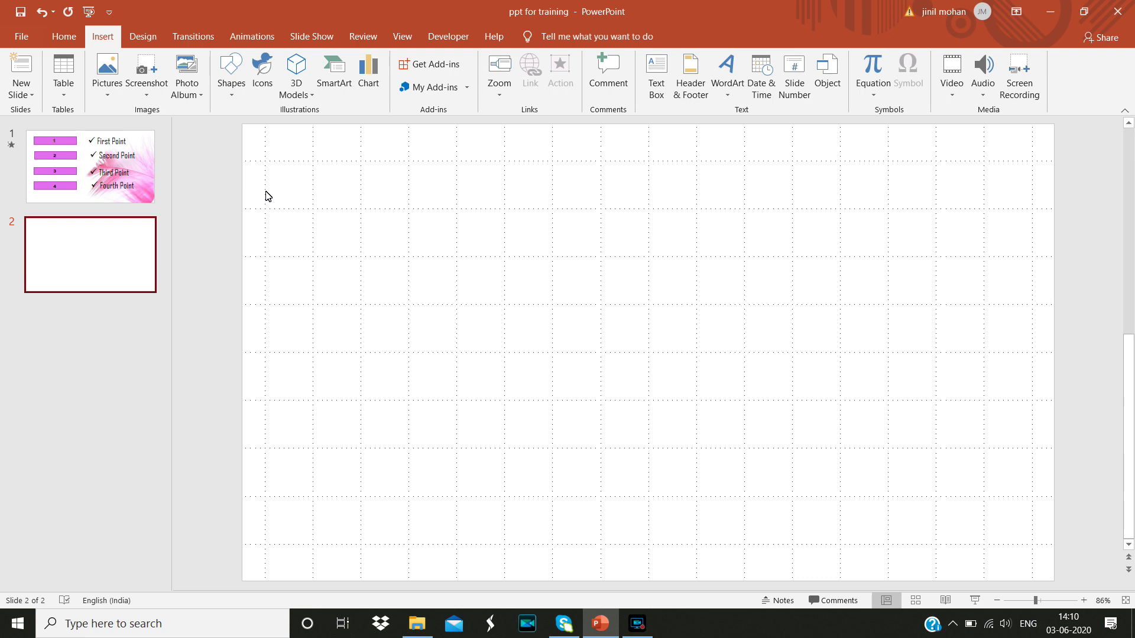
{"action": "left_click", "coordinate": [656, 77]}
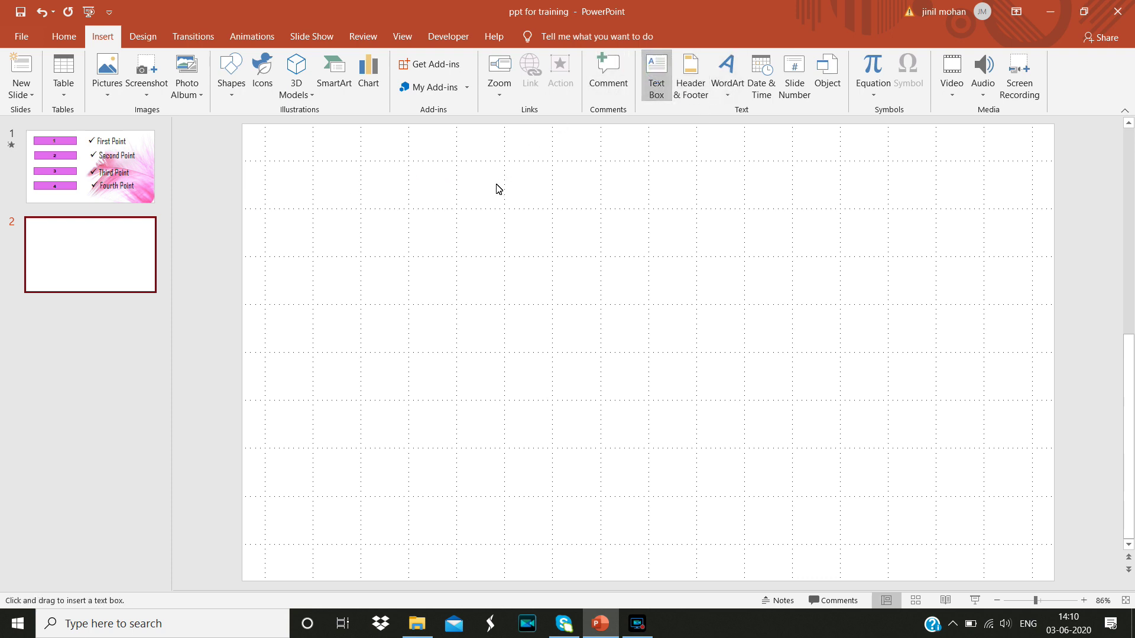
- Draw a text box near the top of slide 2 and type the First Point heading
{"action": "mouse_move", "coordinate": [496, 183]}
{"action": "left_mouse_down"}
{"action": "mouse_move", "coordinate": [542, 215]}
{"action": "mouse_move", "coordinate": [752, 273]}
{"action": "left_mouse_up"}
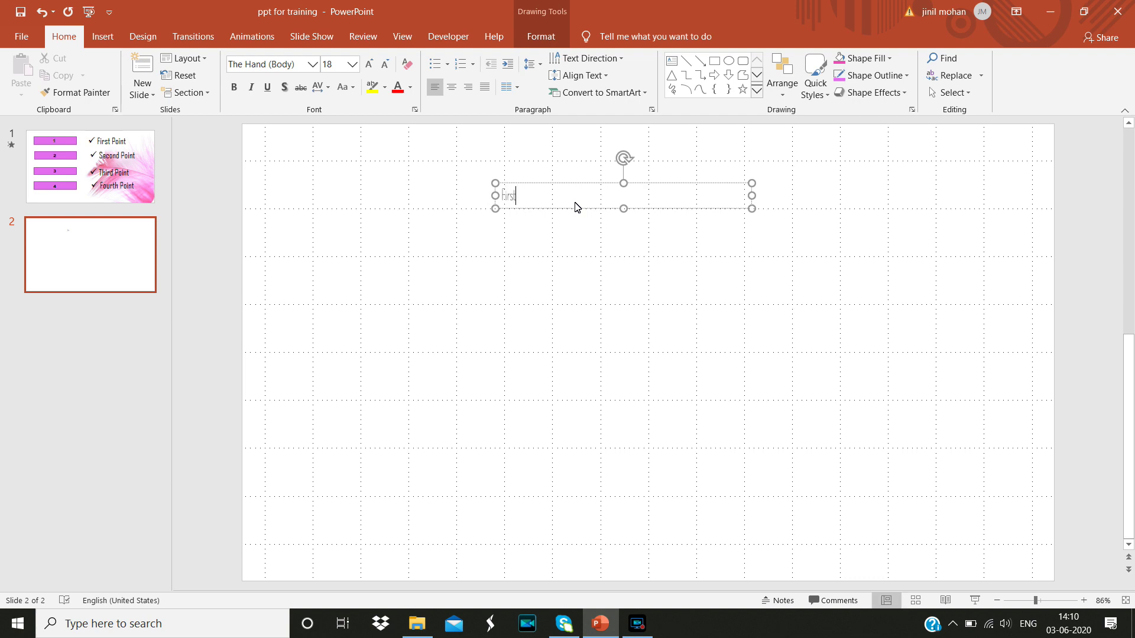
{"action": "type", "text": "Point"}
{"action": "left_click", "coordinate": [750, 198]}
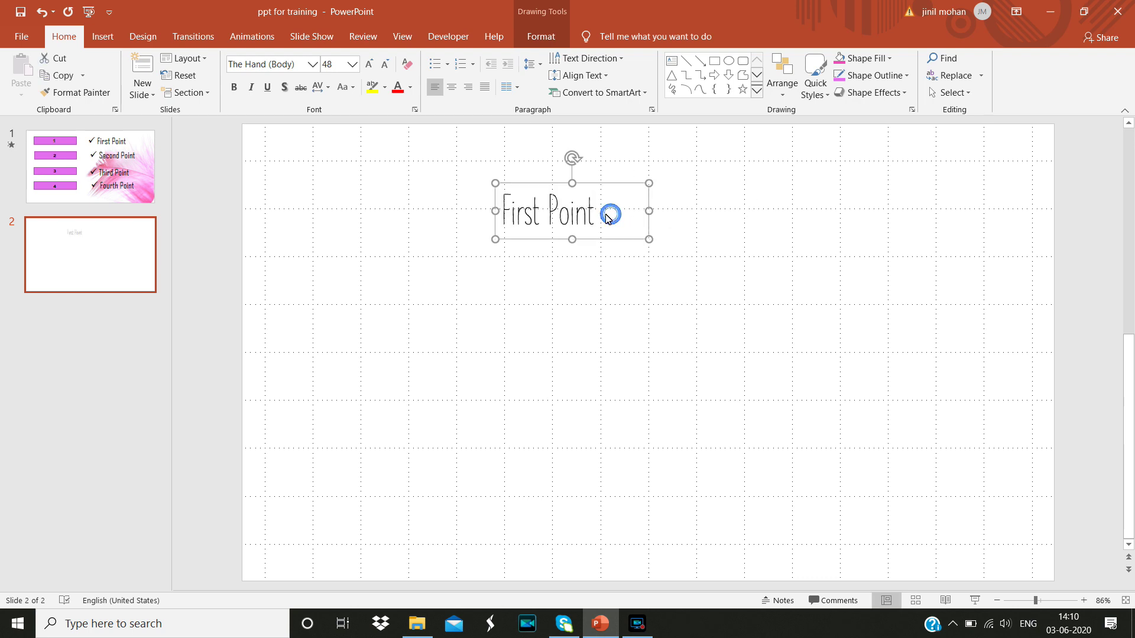
{"action": "left_click", "coordinate": [594, 217]}
{"action": "key", "text": "shift+Left"}
{"action": "key", "text": "shift+Left"}
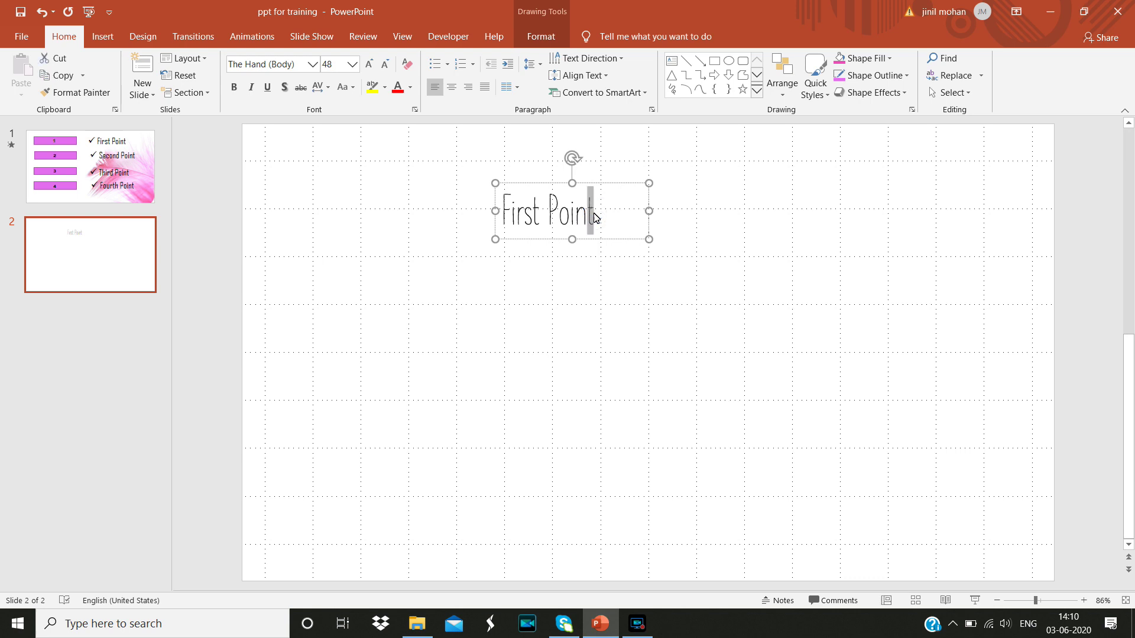
{"action": "key", "text": "shift+Left"}
{"action": "key", "text": "shift+Left"}
{"action": "key", "text": "shift+Left"}
{"action": "key", "text": "shift+Left"}
{"action": "key", "text": "shift+Left"}
{"action": "key", "text": "shift+Left"}
{"action": "key", "text": "shift+Left"}
{"action": "key", "text": "shift+Left"}
{"action": "key", "text": "shift+Left"}
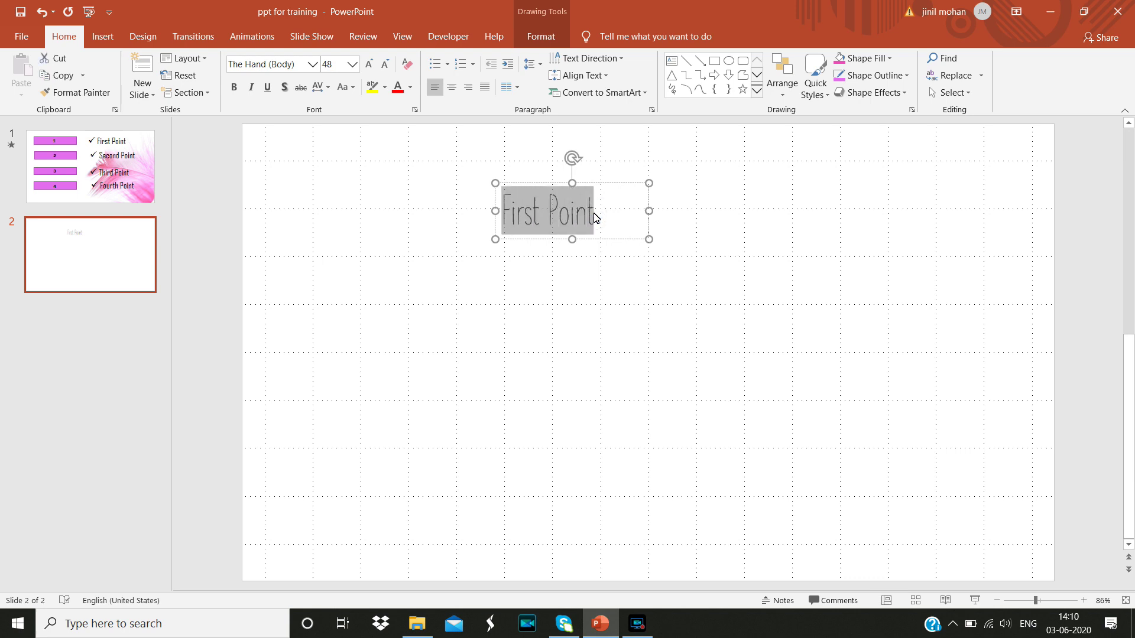
- Make the heading bold Algerian and widen its box so FIRST POINT fits one line
{"action": "left_click", "coordinate": [313, 64]}
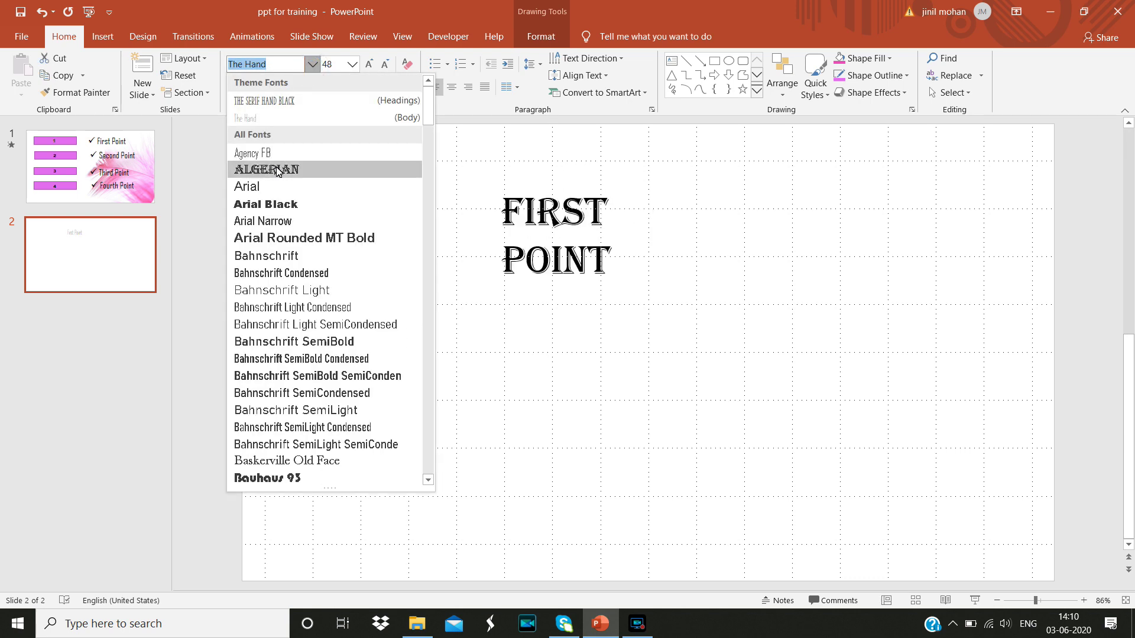
{"action": "left_click", "coordinate": [278, 170]}
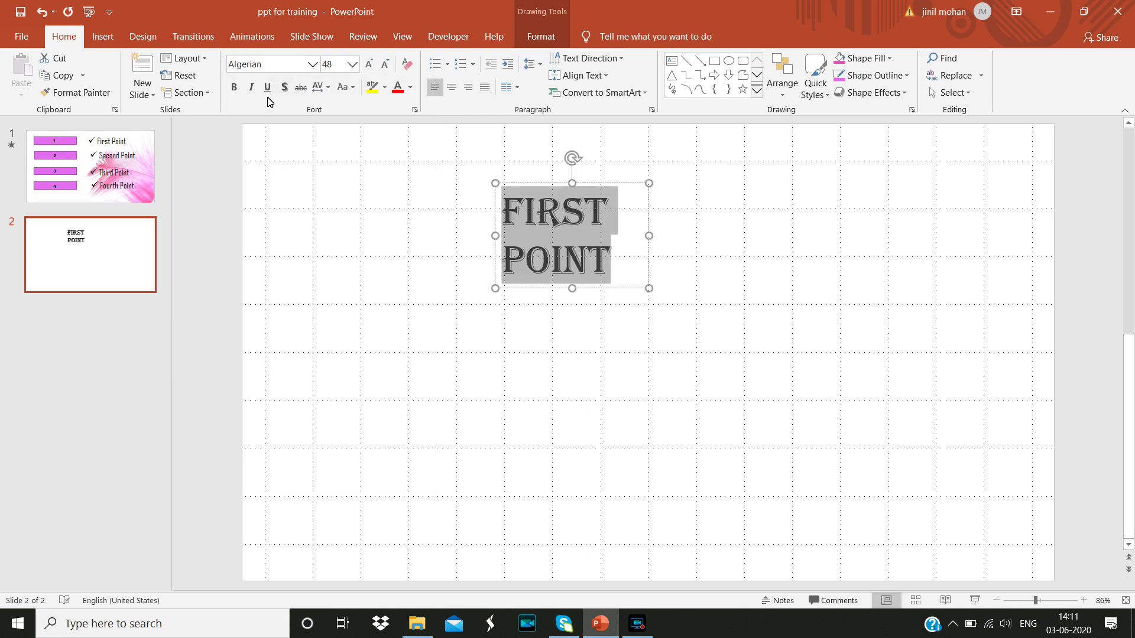
{"action": "left_click", "coordinate": [233, 87]}
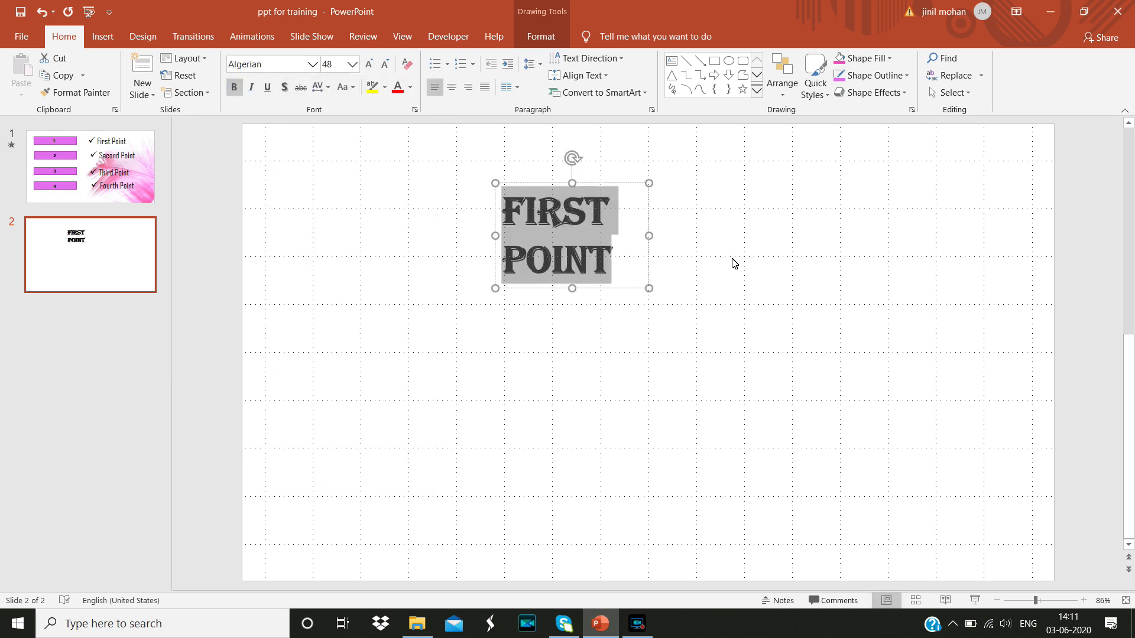
{"action": "left_click_drag", "start_coordinate": [651, 236], "coordinate": [725, 158]}
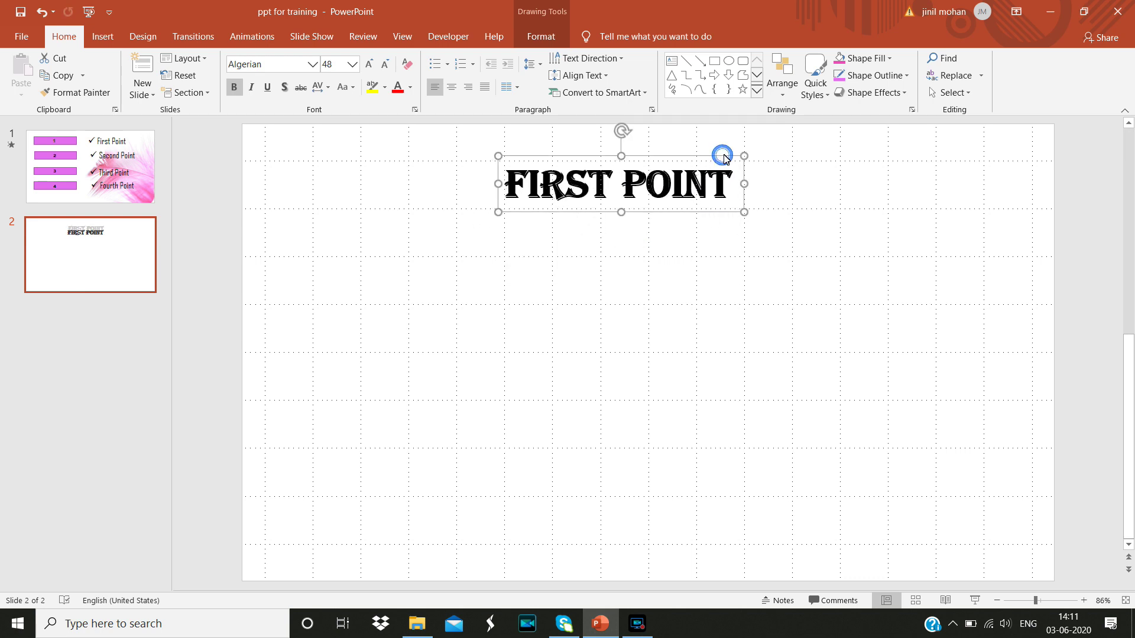
{"action": "left_click", "coordinate": [154, 302]}
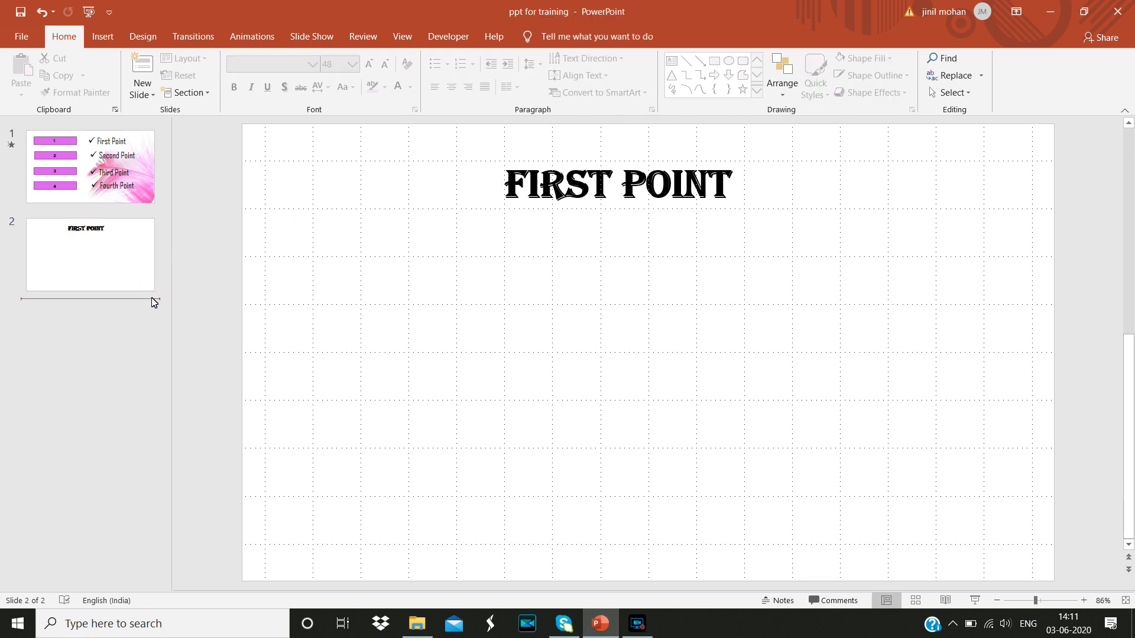
{"action": "right_click", "coordinate": [154, 303]}
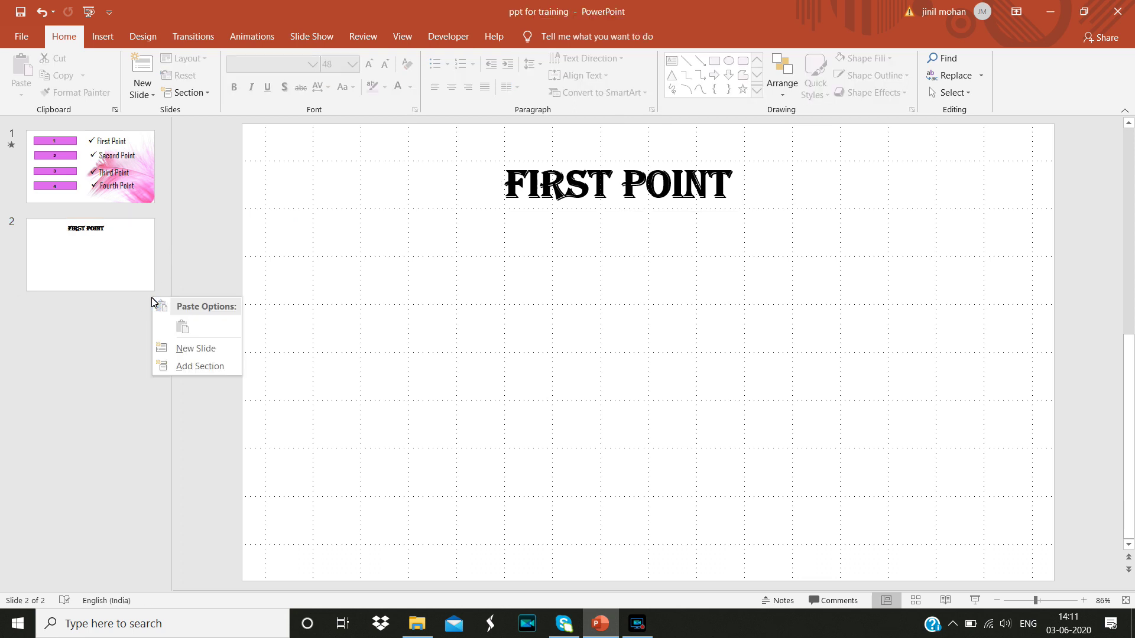
- Add a blank slide 3 and type 'Second Point' in a text box near its top
{"action": "left_click", "coordinate": [166, 350]}
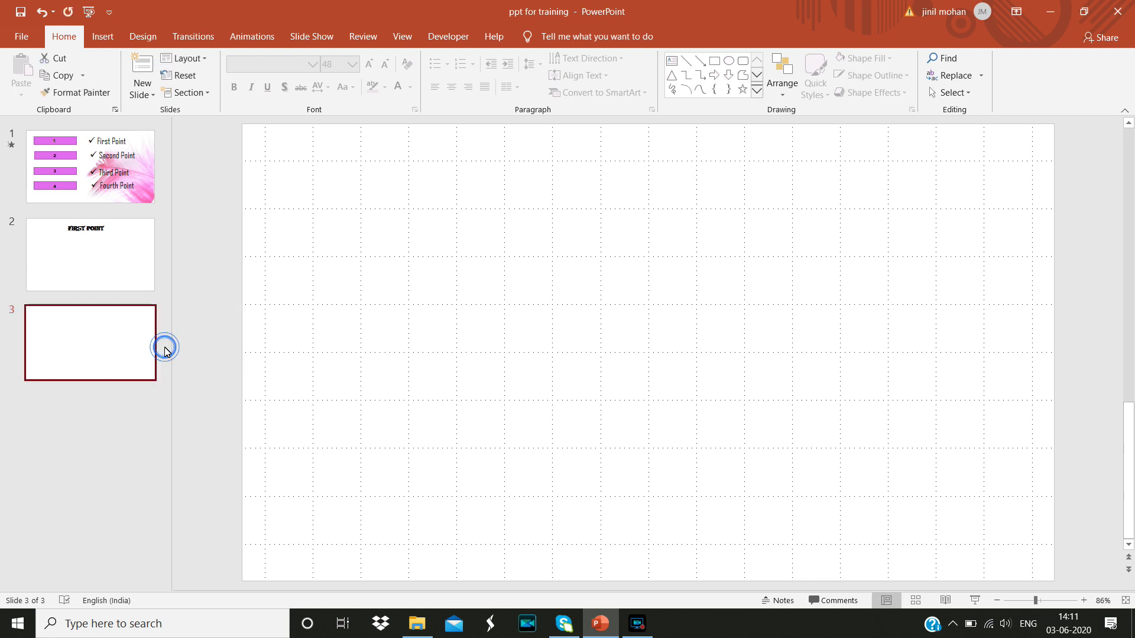
{"action": "left_click", "coordinate": [393, 188]}
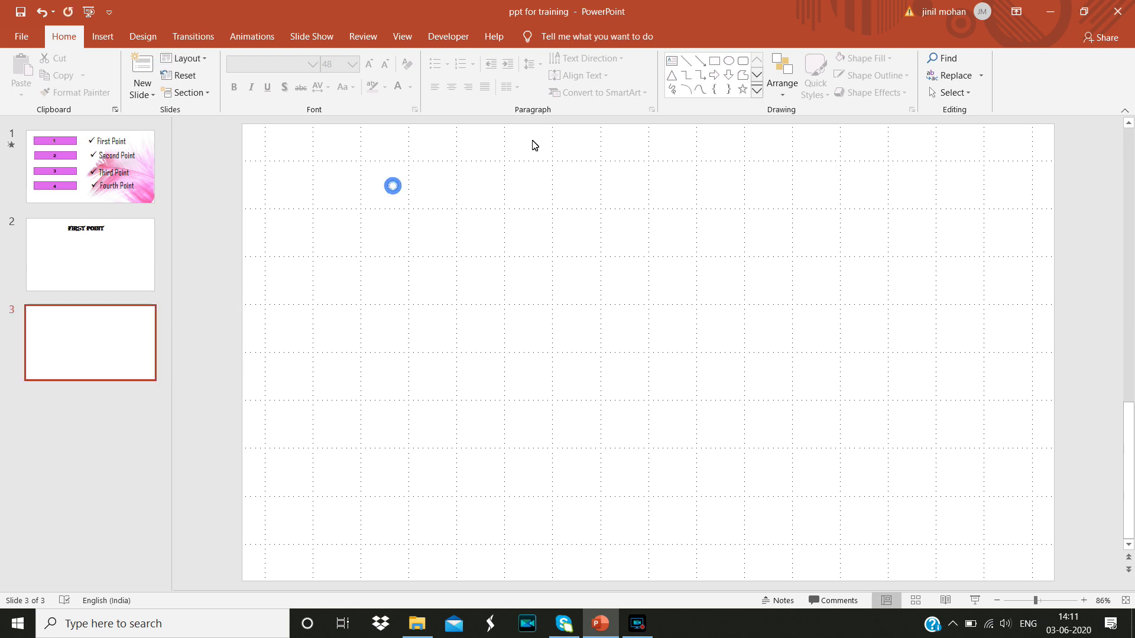
{"action": "left_click", "coordinate": [672, 61]}
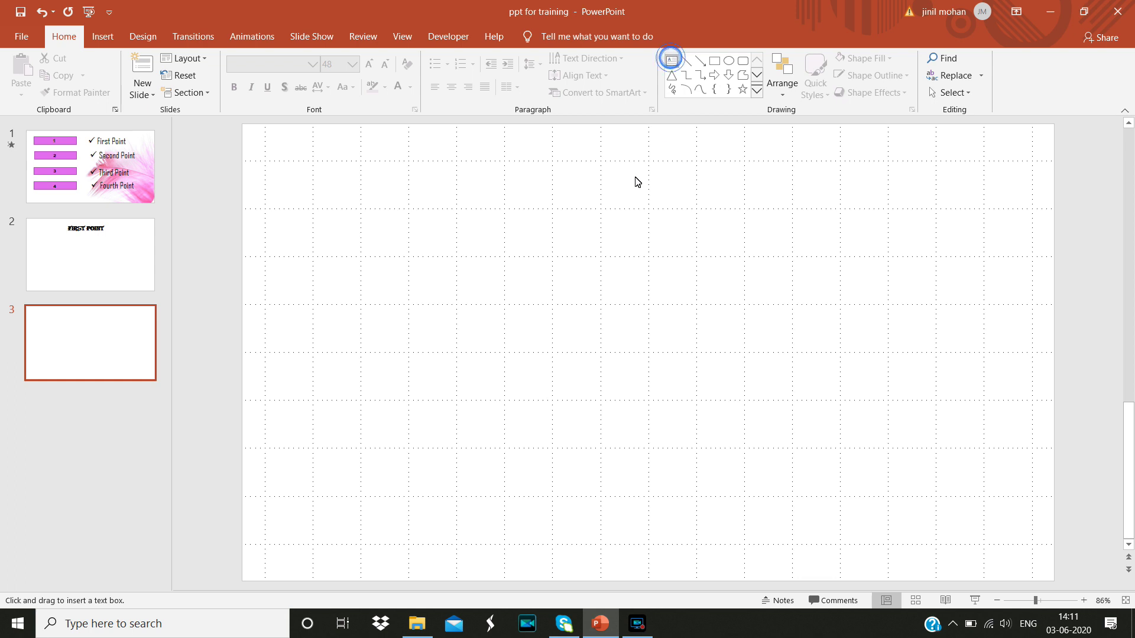
{"action": "mouse_move", "coordinate": [564, 159]}
{"action": "left_mouse_down"}
{"action": "mouse_move", "coordinate": [786, 218]}
{"action": "mouse_move", "coordinate": [792, 231]}
{"action": "left_mouse_up"}
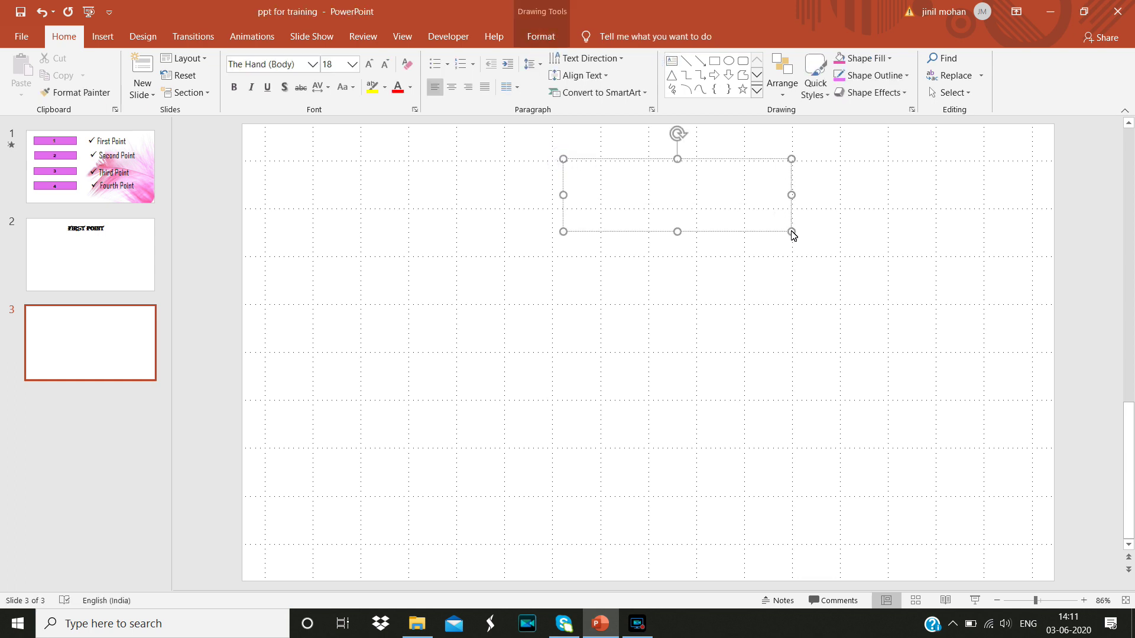
{"action": "type", "text": "S"}
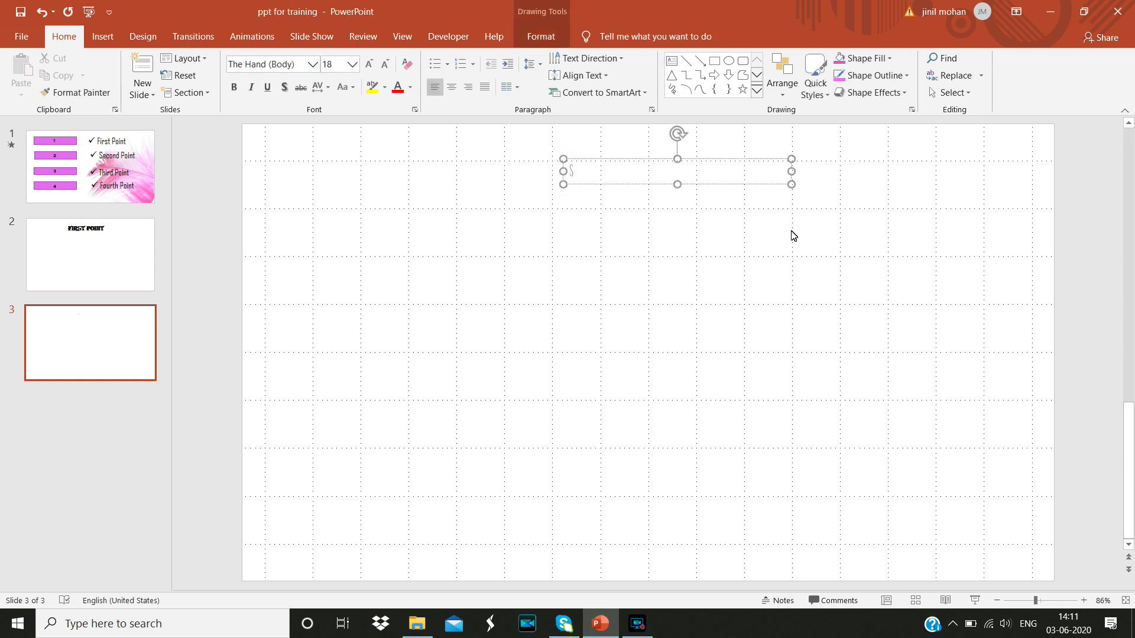
{"action": "type", "text": "econd Point"}
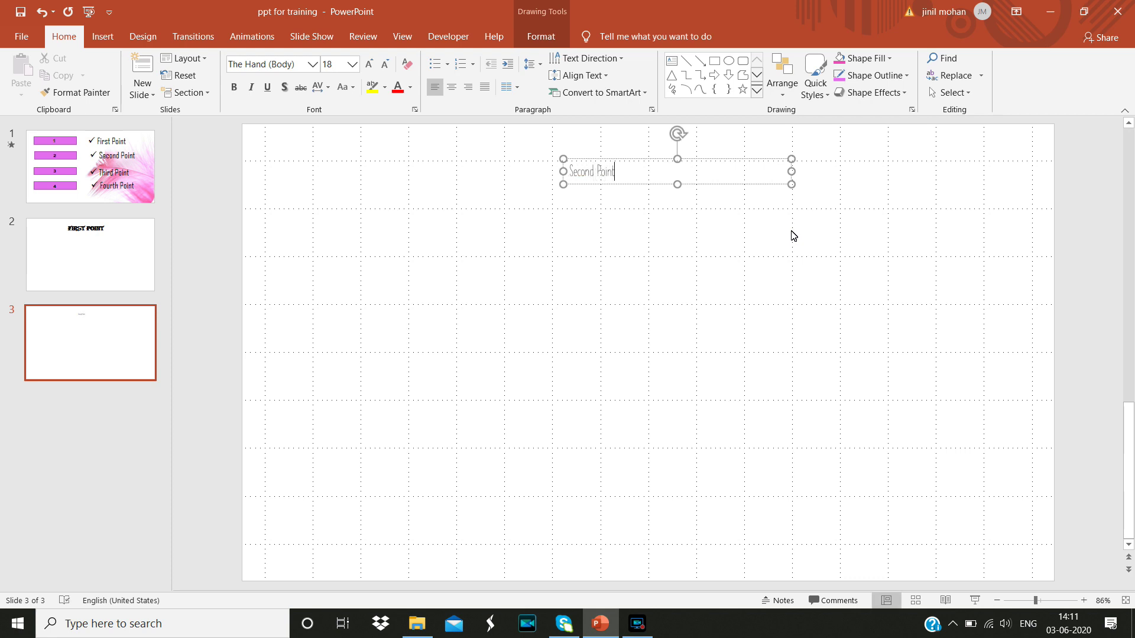
- Format the heading as bold 40-pt Algerian, widen it to one line, and centre it
{"action": "key", "text": "shift+Left"}
{"action": "key", "text": "shift+Left"}
{"action": "key", "text": "shift+Left"}
{"action": "key", "text": "shift+Left"}
{"action": "key", "text": "shift+Left"}
{"action": "key", "text": "shift+Left"}
{"action": "key", "text": "shift+Left"}
{"action": "key", "text": "shift+Left"}
{"action": "key", "text": "shift+Left"}
{"action": "key", "text": "shift+Left"}
{"action": "key", "text": "shift+Left"}
{"action": "key", "text": "shift+Left"}
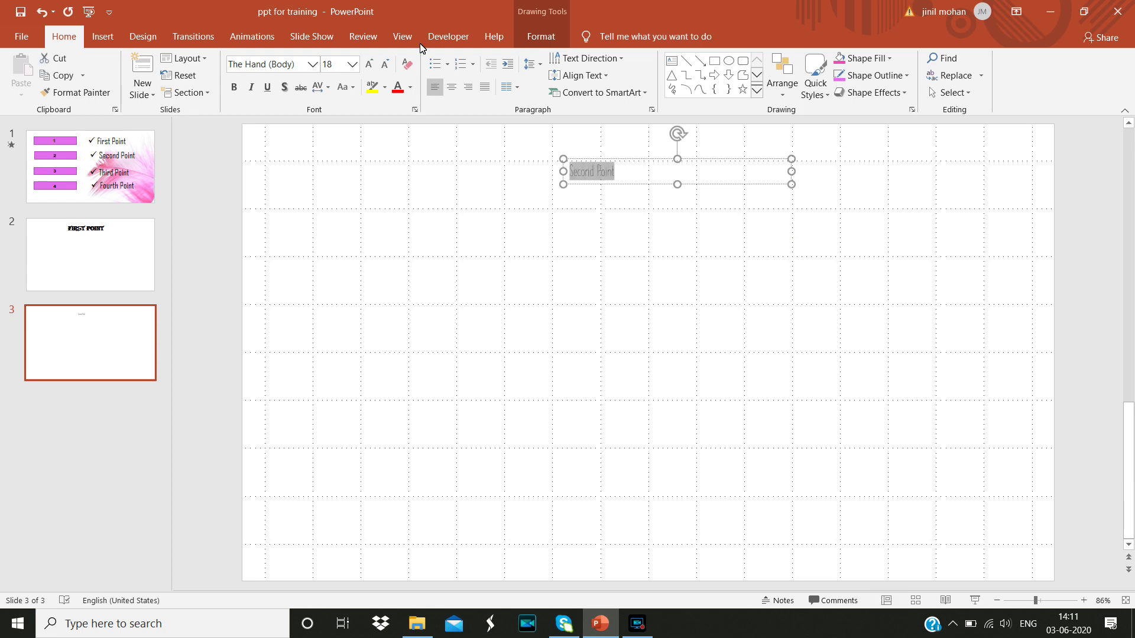
{"action": "left_click", "coordinate": [352, 63]}
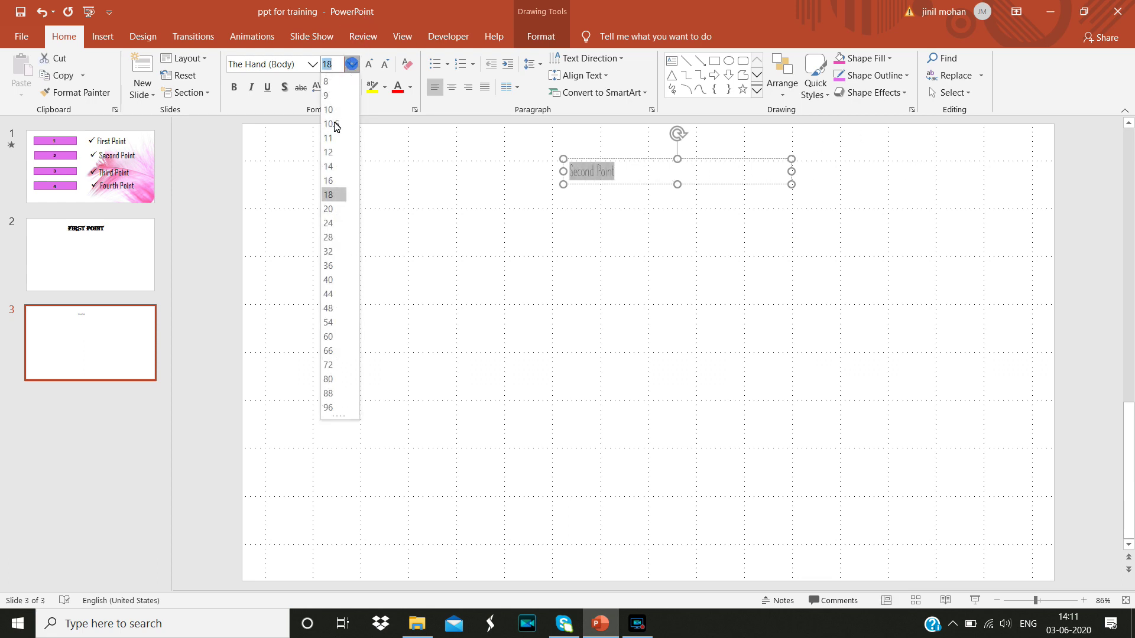
{"action": "left_click", "coordinate": [328, 279]}
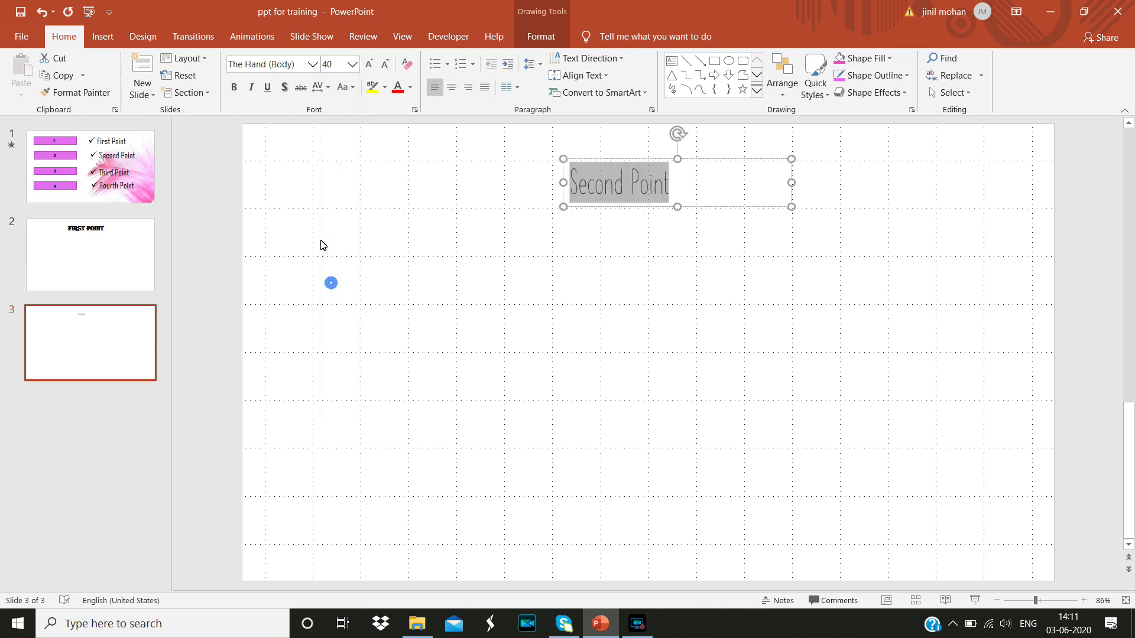
{"action": "left_click", "coordinate": [312, 64]}
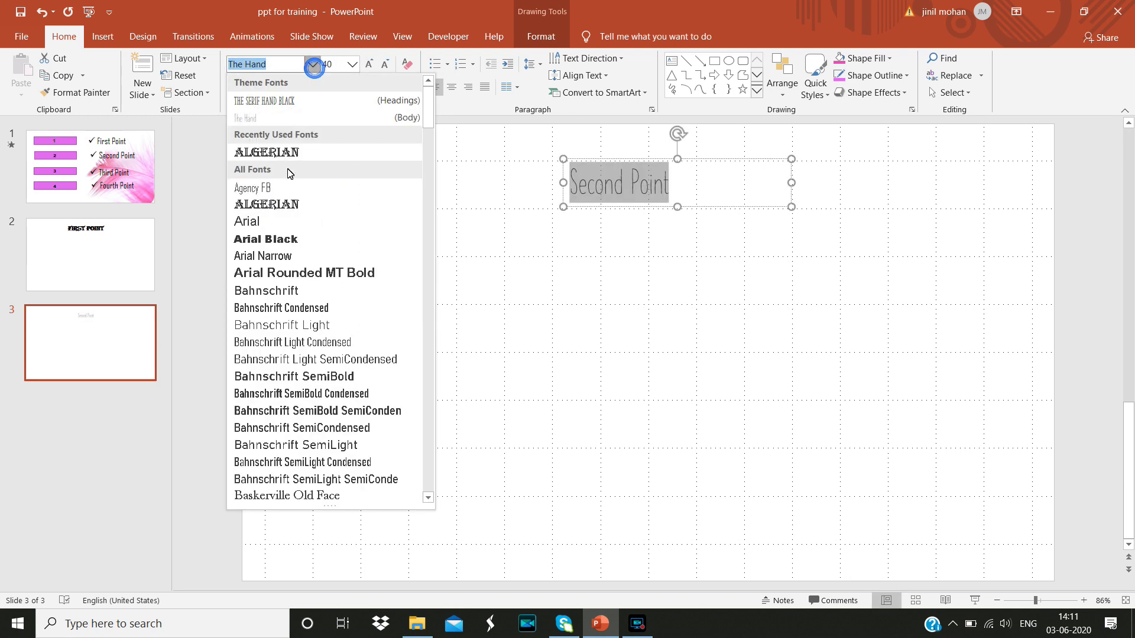
{"action": "left_click", "coordinate": [288, 212]}
{"action": "left_click", "coordinate": [233, 87]}
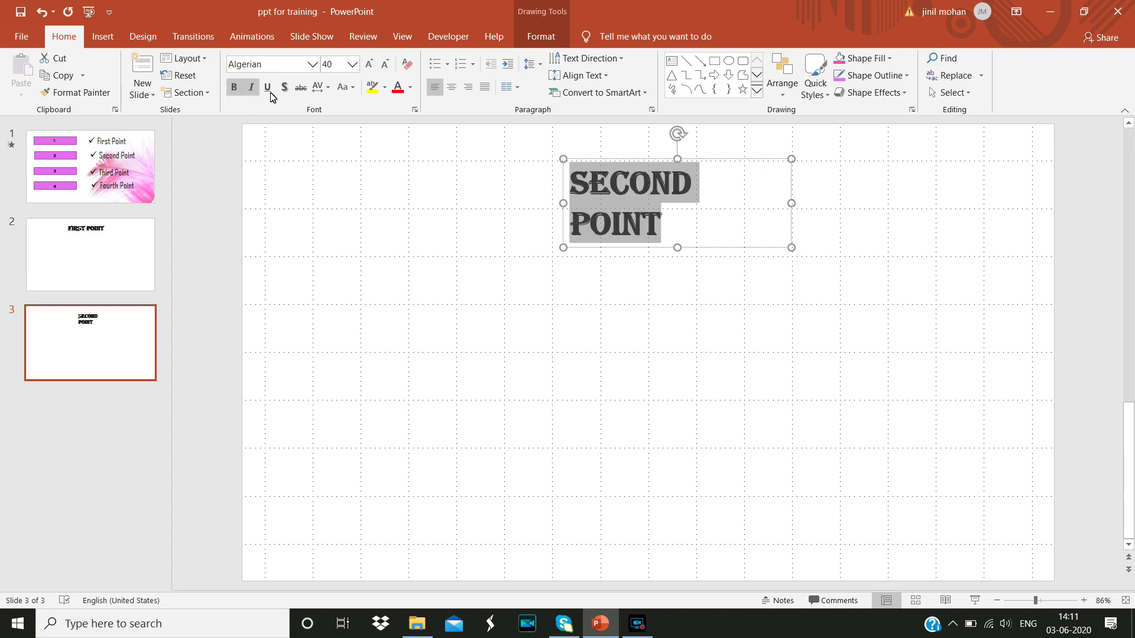
{"action": "left_click_drag", "start_coordinate": [791, 203], "coordinate": [849, 203]}
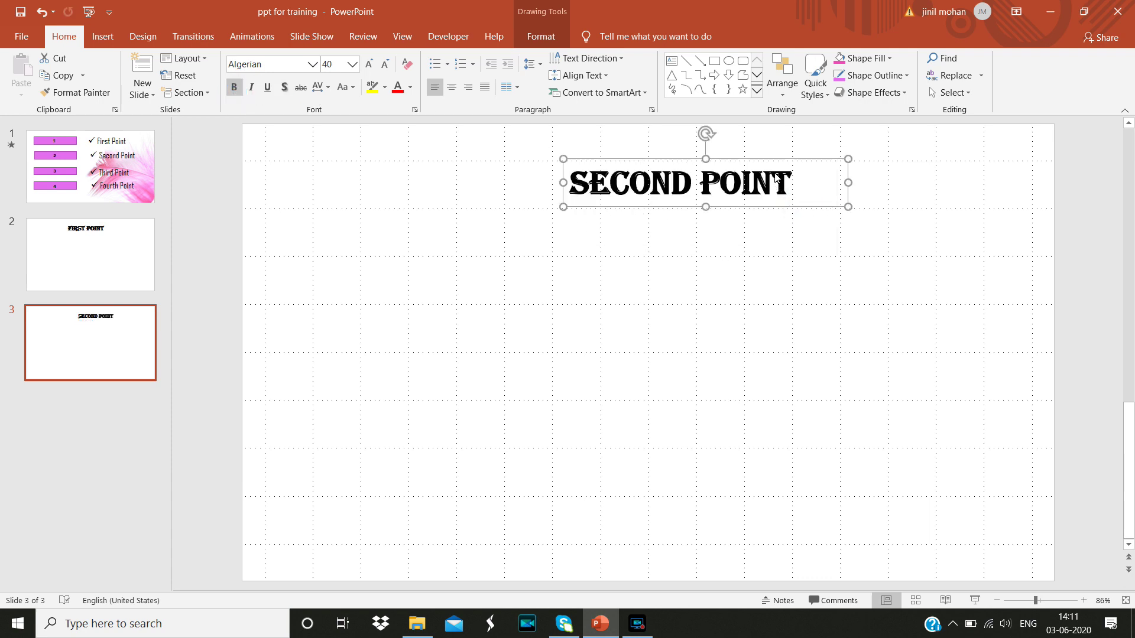
{"action": "left_click_drag", "start_coordinate": [775, 163], "coordinate": [691, 172]}
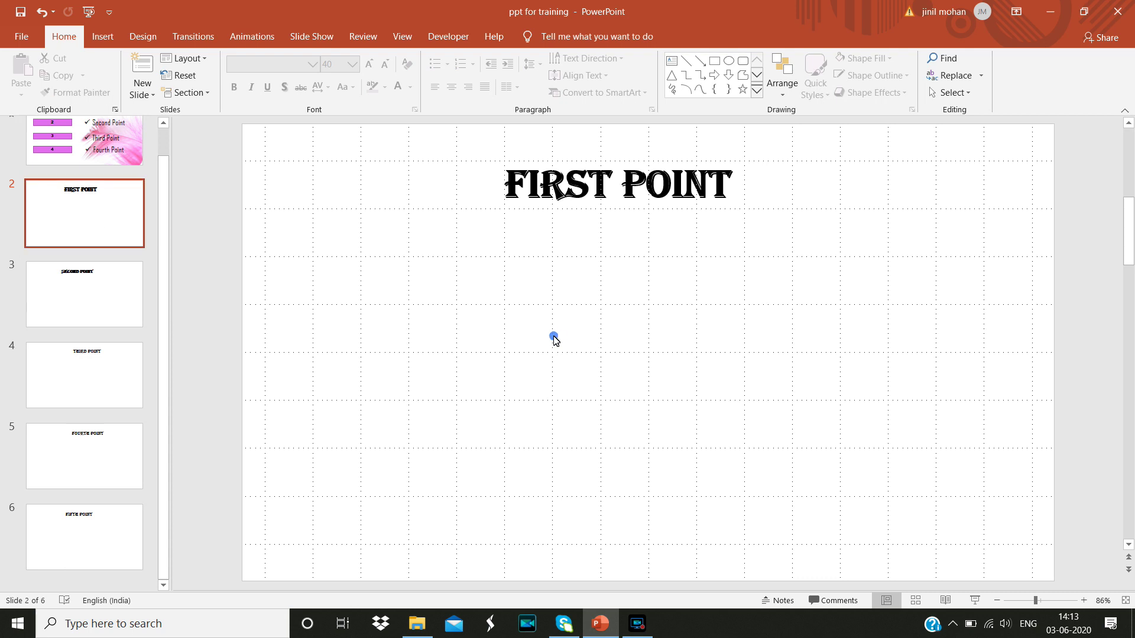
- Insert the picture file '10' from this device onto slide 2
{"action": "left_click", "coordinate": [109, 39]}
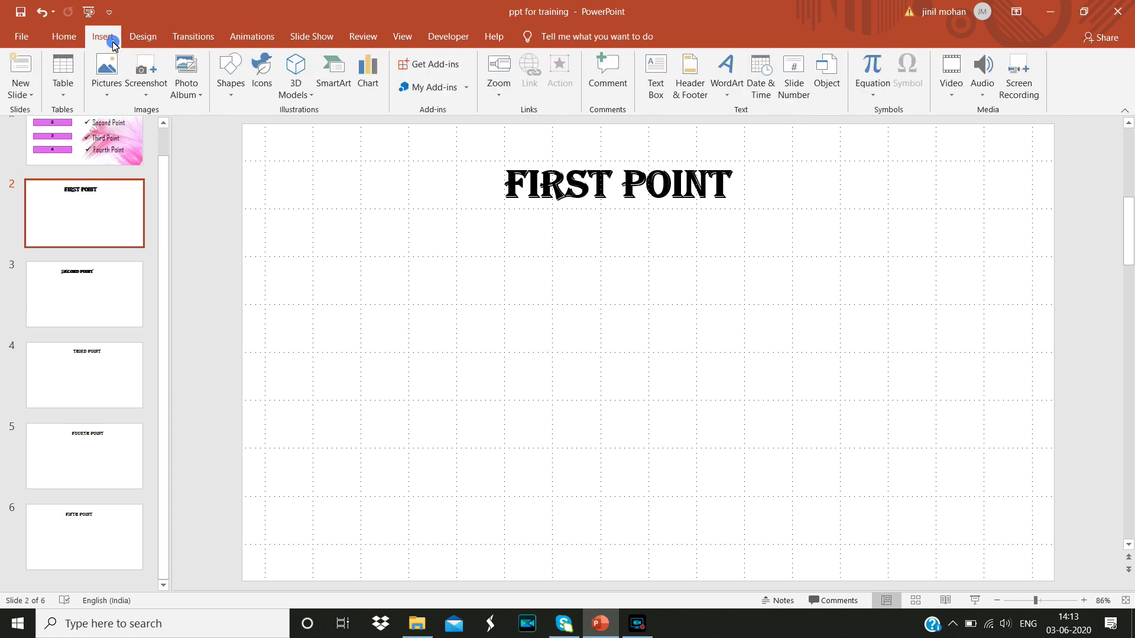
{"action": "left_click", "coordinate": [113, 85]}
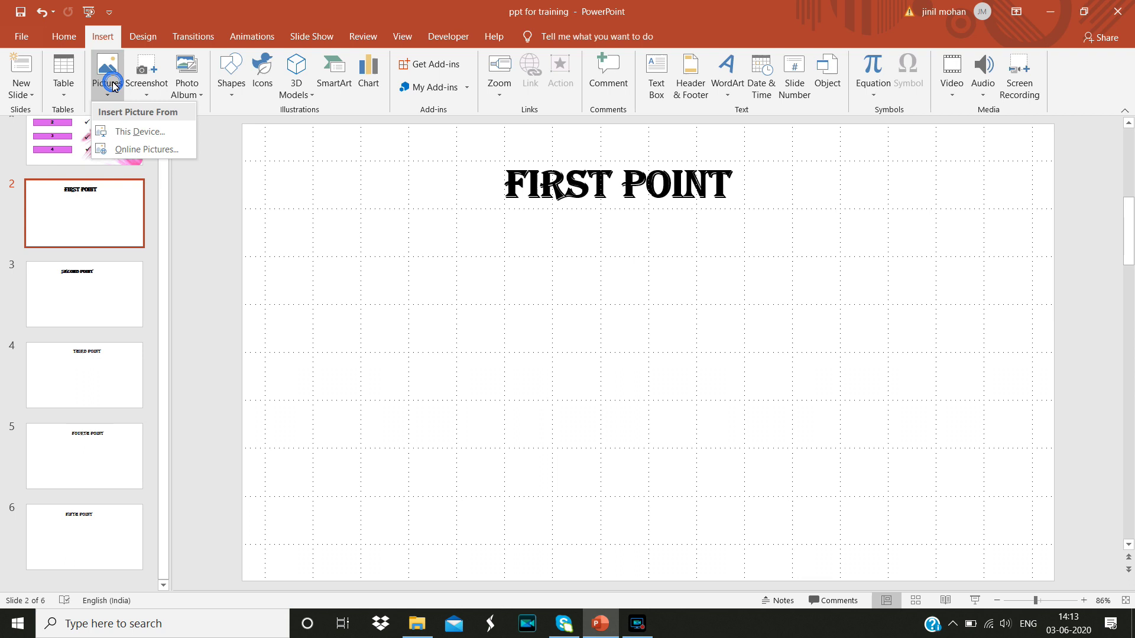
{"action": "left_click", "coordinate": [125, 131]}
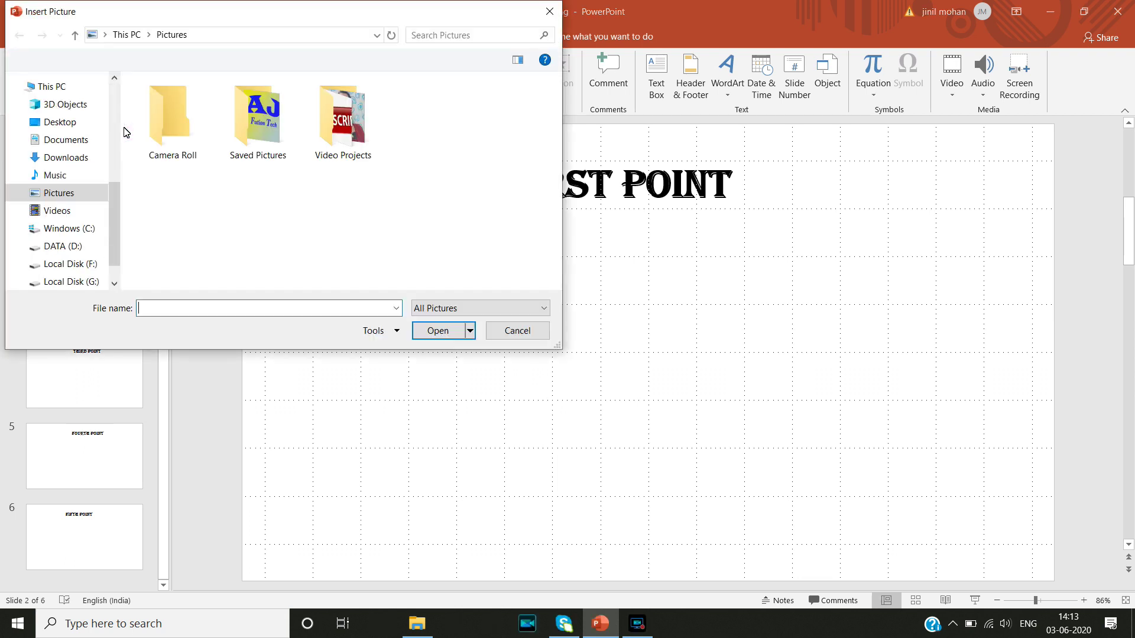
{"action": "left_click", "coordinate": [243, 137]}
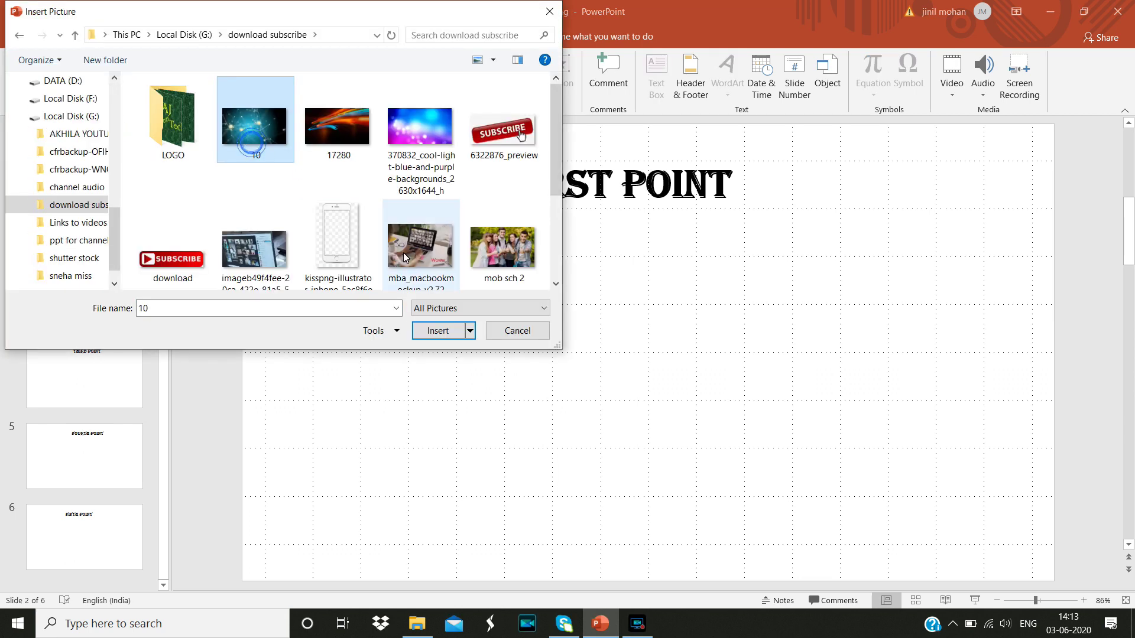
{"action": "left_click", "coordinate": [428, 332]}
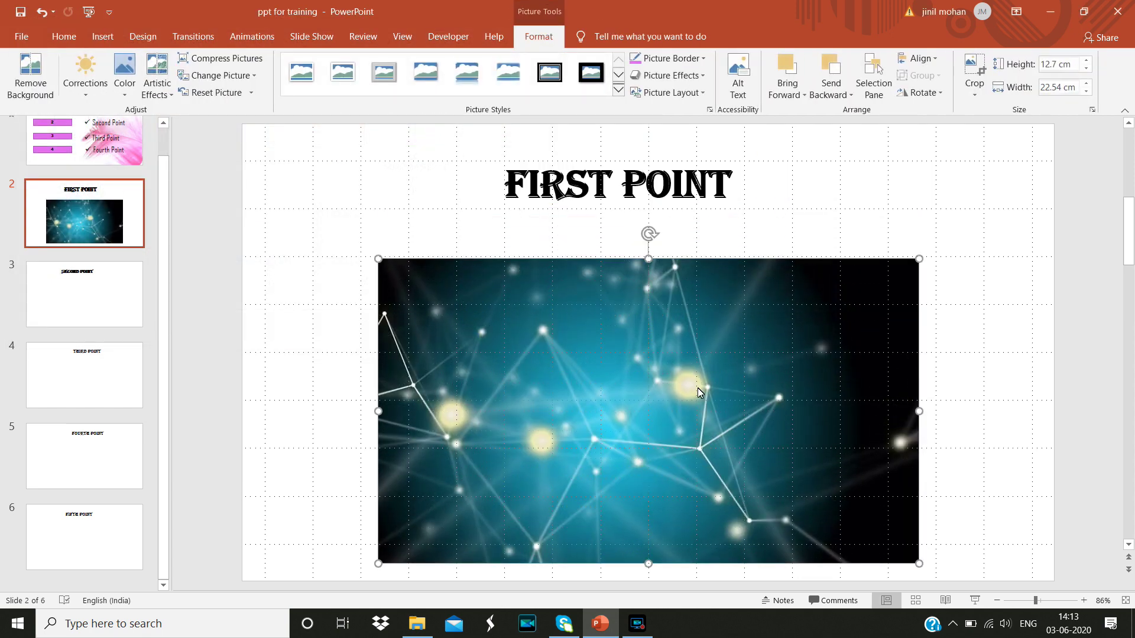
- Resize the network picture to 9.12 × 11.8 cm and reposition it on the slide
{"action": "left_click_drag", "start_coordinate": [919, 259], "coordinate": [767, 345]}
{"action": "left_click_drag", "start_coordinate": [612, 436], "coordinate": [542, 380]}
{"action": "left_click_drag", "start_coordinate": [699, 399], "coordinate": [910, 389]}
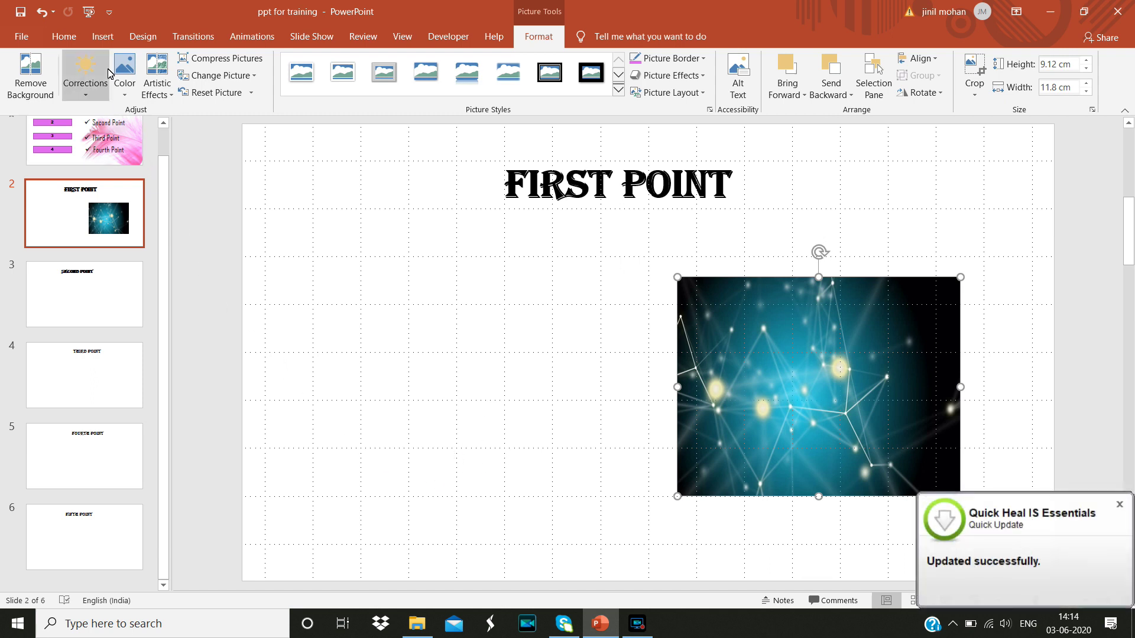
{"action": "left_click", "coordinate": [103, 40]}
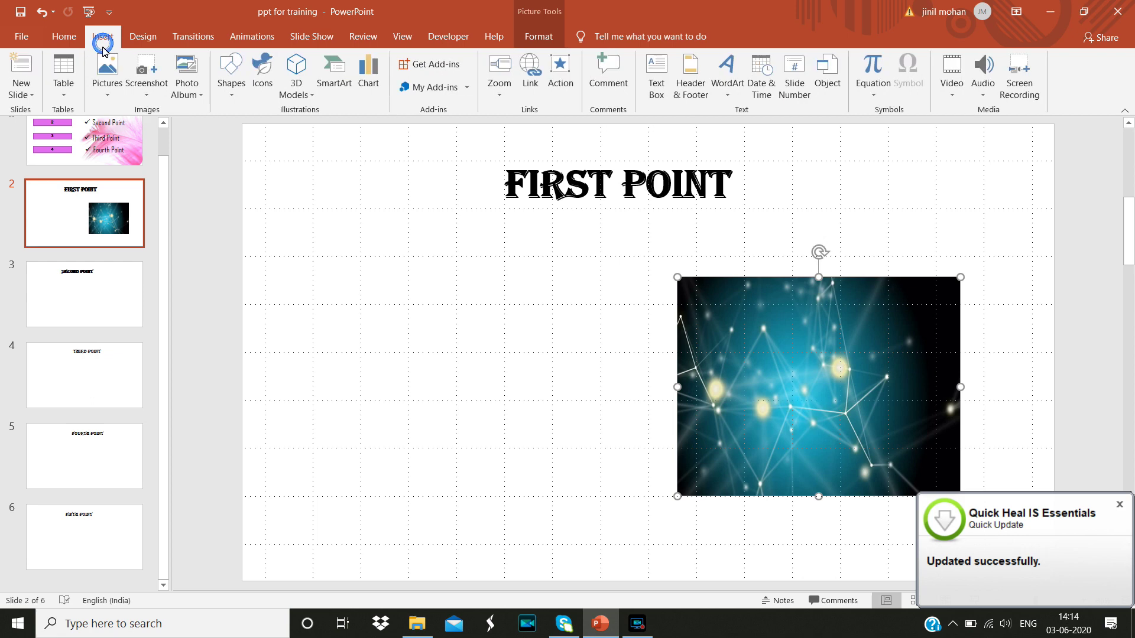
- Insert the first online picture found by searching 'related to science'
{"action": "left_click", "coordinate": [109, 80]}
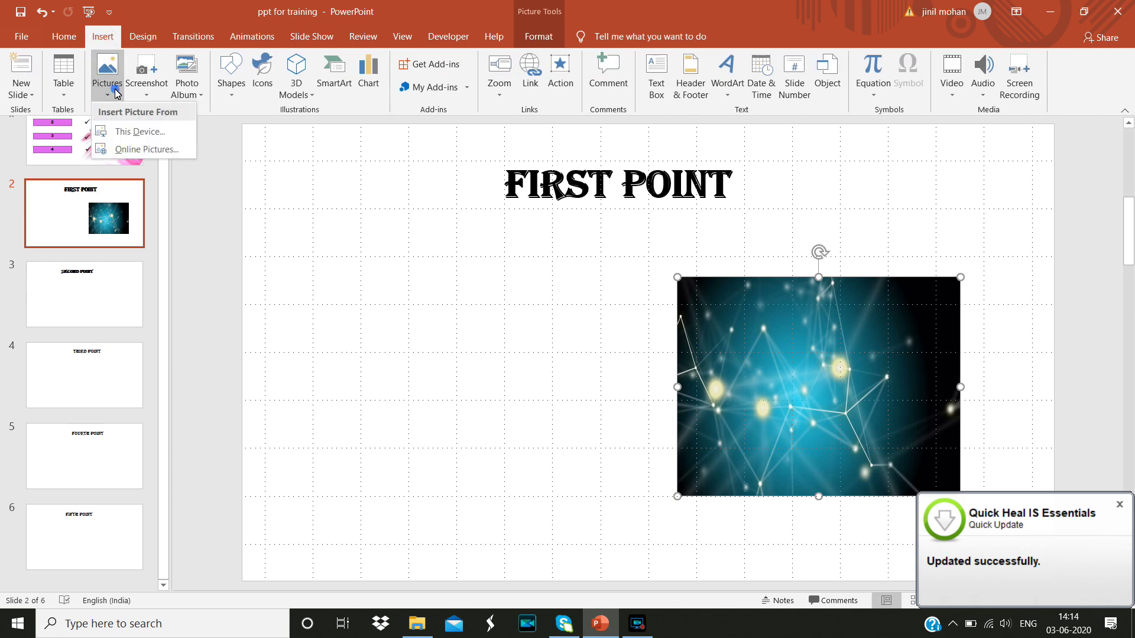
{"action": "left_click", "coordinate": [135, 154]}
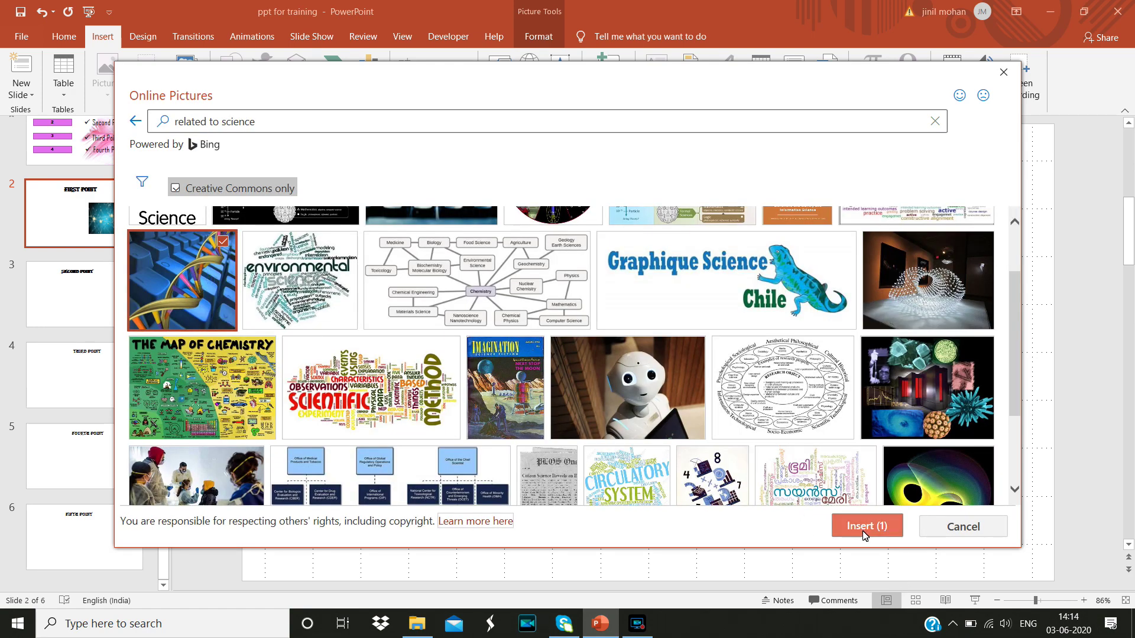
{"action": "left_click", "coordinate": [862, 532]}
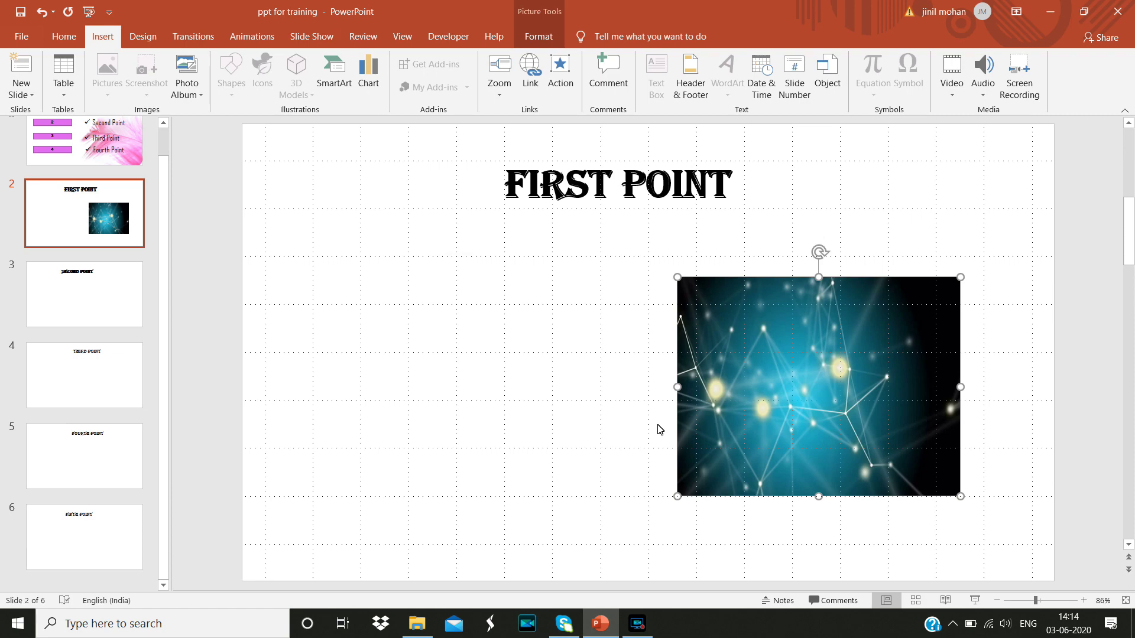
- Move the DNA picture left of the network image, shrink it to 10.52 cm wide, and go to slide 1
{"action": "left_click_drag", "start_coordinate": [597, 365], "coordinate": [418, 391]}
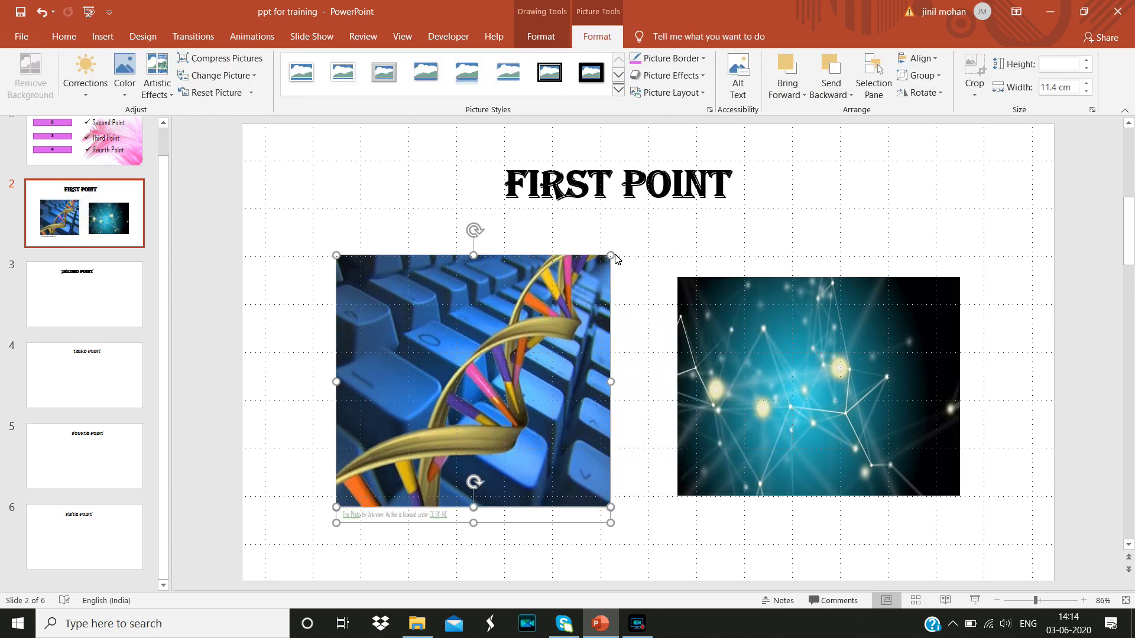
{"action": "left_click_drag", "start_coordinate": [611, 256], "coordinate": [590, 276]}
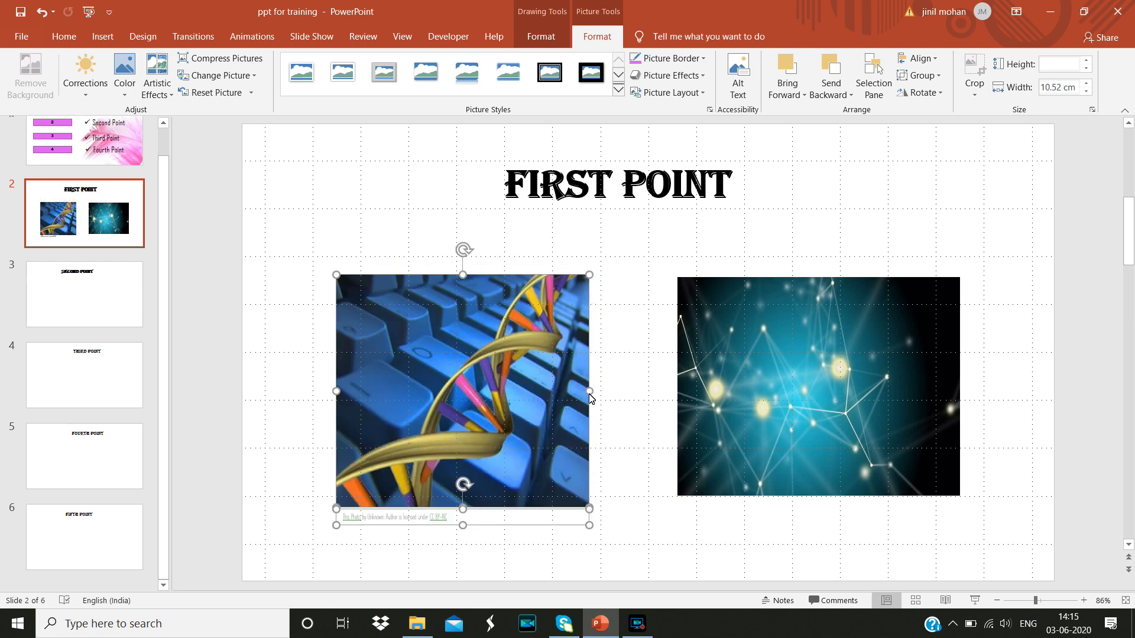
{"action": "scroll", "coordinate": [590, 397], "scroll_direction": "up", "scroll_amount": 1}
{"action": "left_click", "coordinate": [414, 183]}
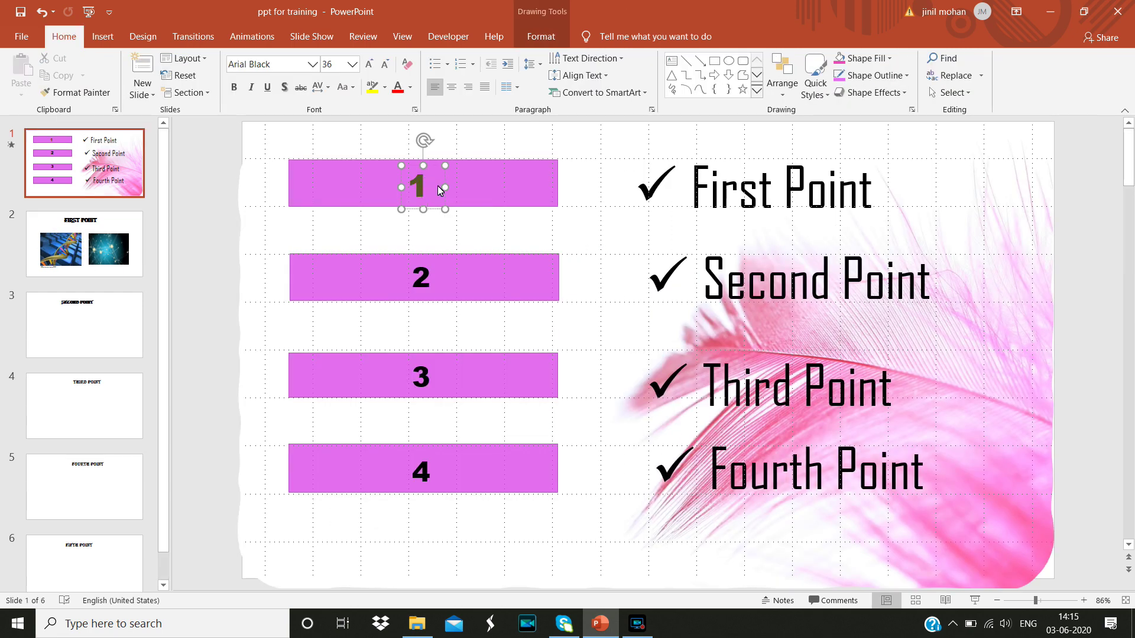
- Hyperlink the digit 1 on the title slide to '2. Slide 2' via Place in This Document
{"action": "double_click", "coordinate": [438, 187]}
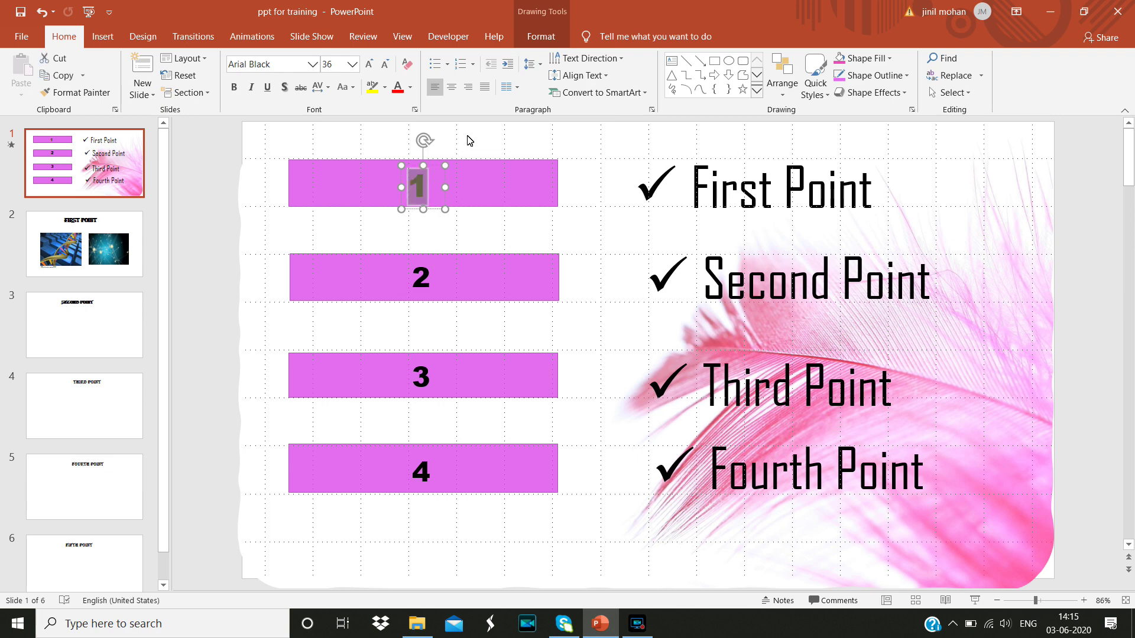
{"action": "left_click", "coordinate": [104, 38]}
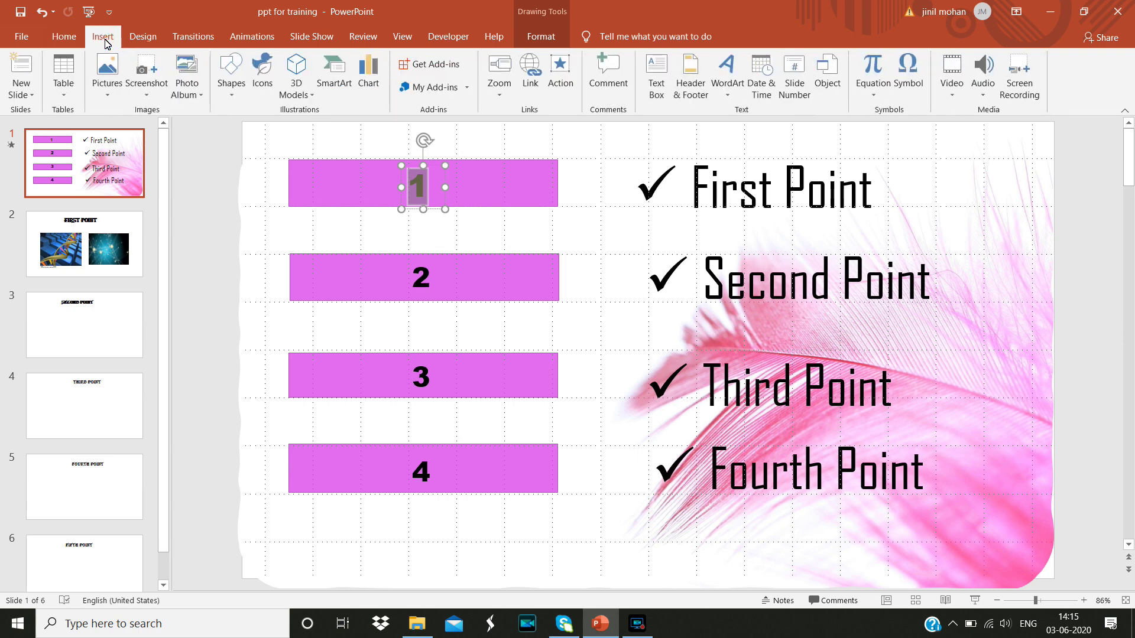
{"action": "left_click", "coordinate": [530, 69]}
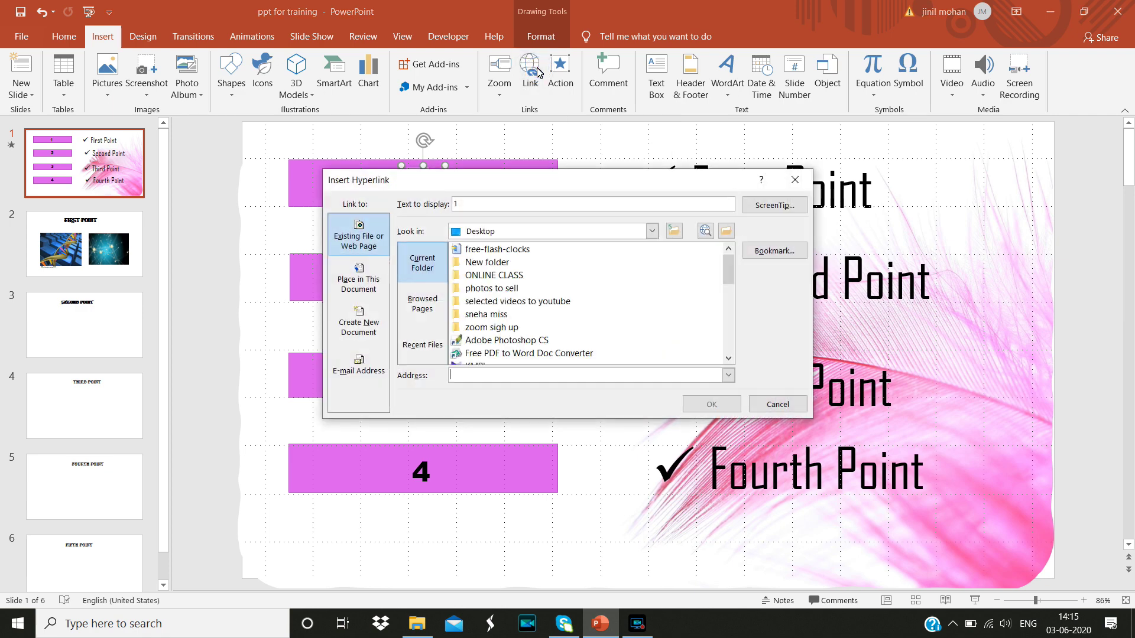
{"action": "left_click", "coordinate": [364, 284]}
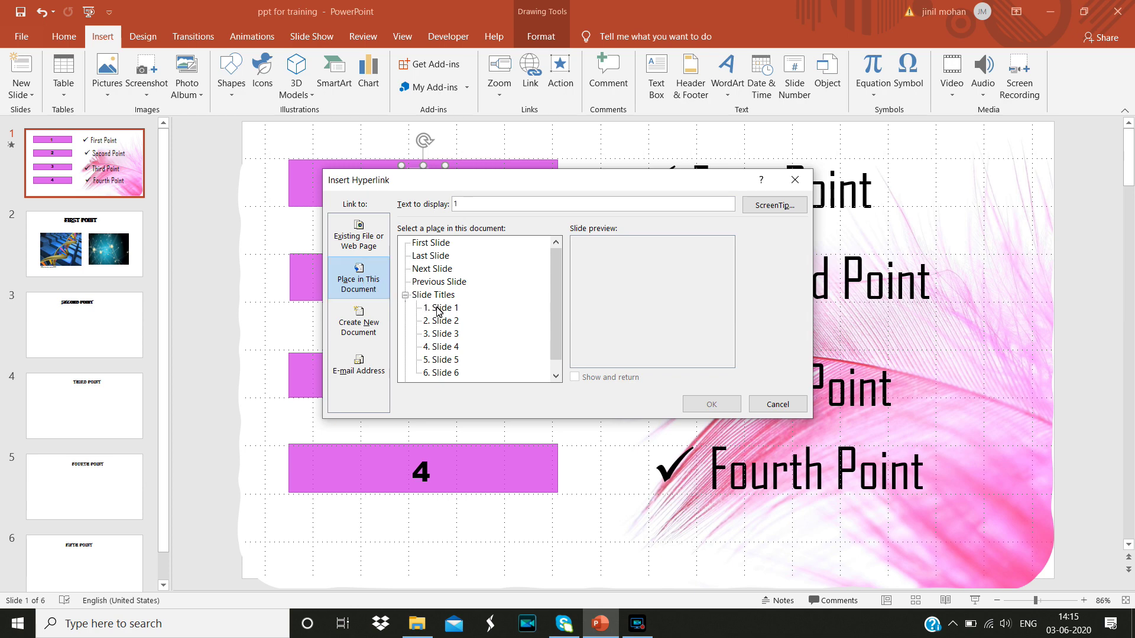
{"action": "left_click", "coordinate": [444, 322]}
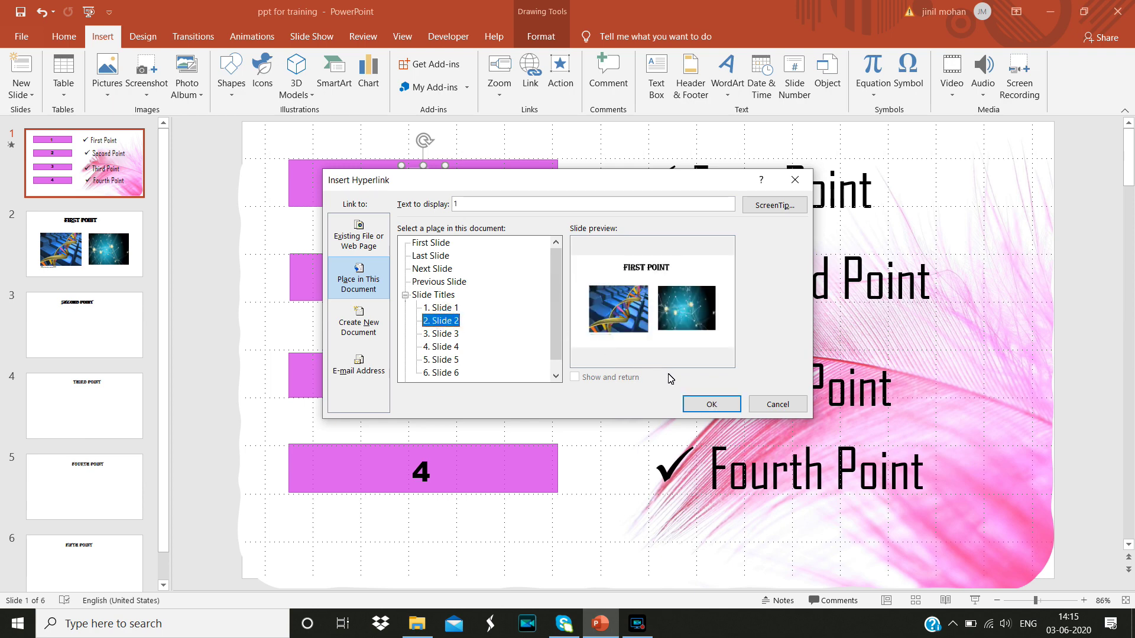
{"action": "left_click", "coordinate": [705, 405]}
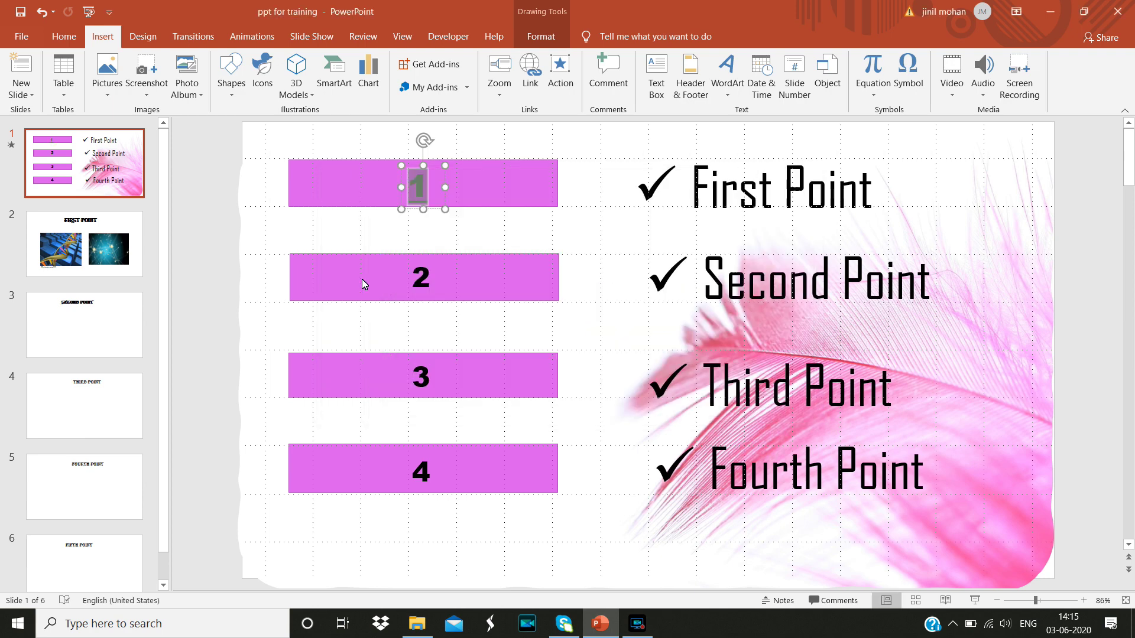
{"action": "left_click", "coordinate": [547, 236]}
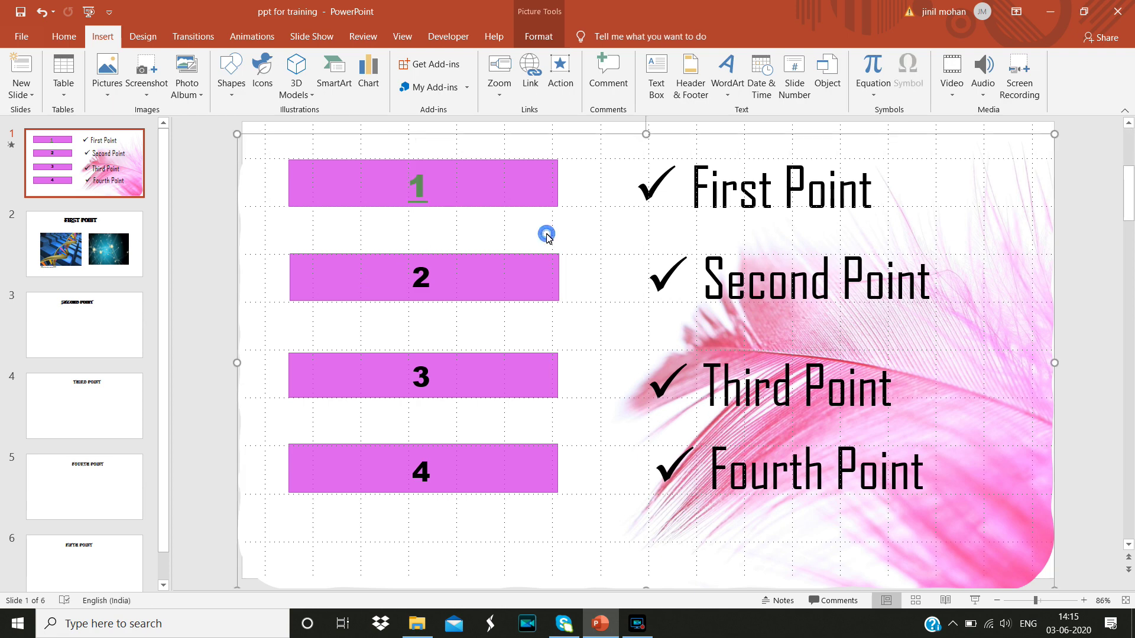
{"action": "left_click", "coordinate": [297, 39]}
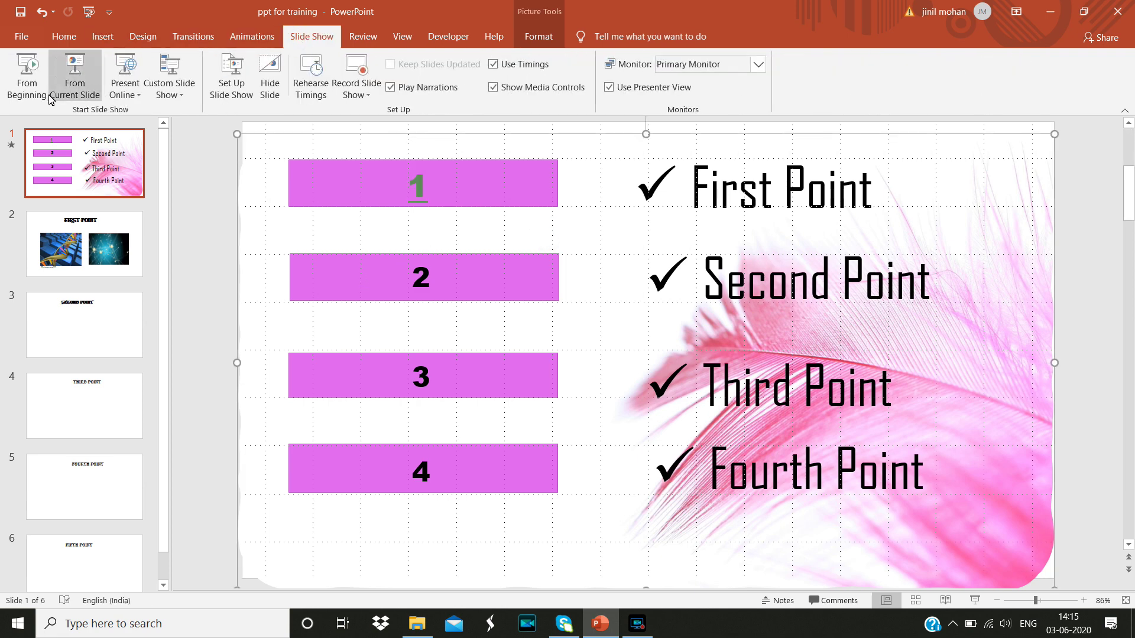
{"action": "left_click", "coordinate": [27, 83]}
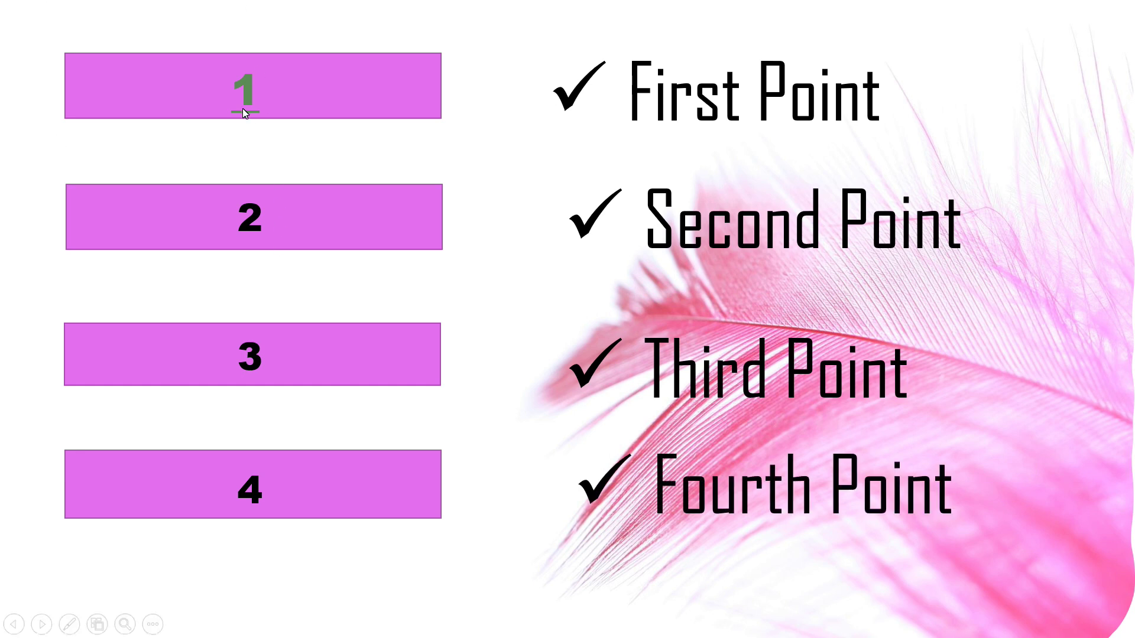
{"action": "left_click", "coordinate": [251, 92]}
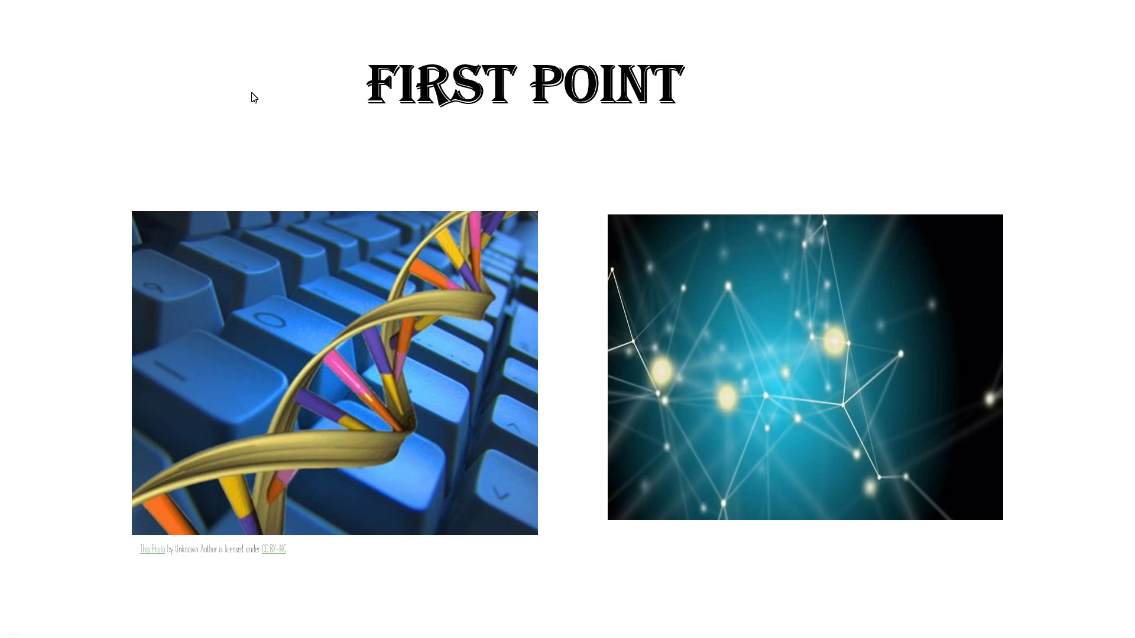
{"action": "key", "text": "Escape"}
{"action": "left_click", "coordinate": [127, 170]}
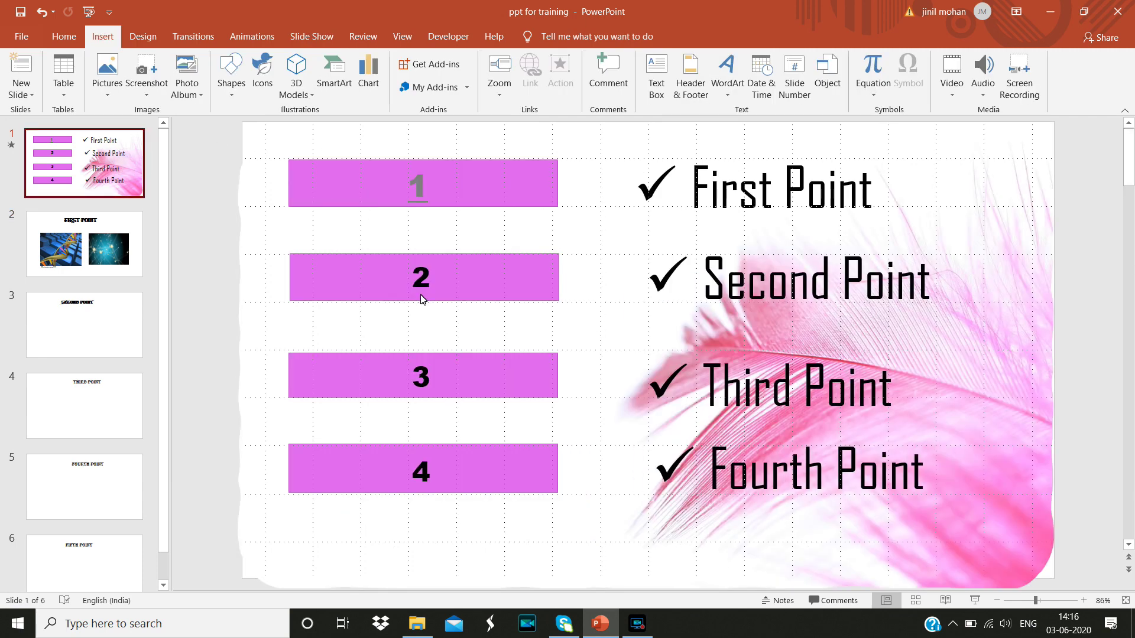
- Link the number 2 to slide 3, the SECOND POINT slide
{"action": "left_click", "coordinate": [421, 295]}
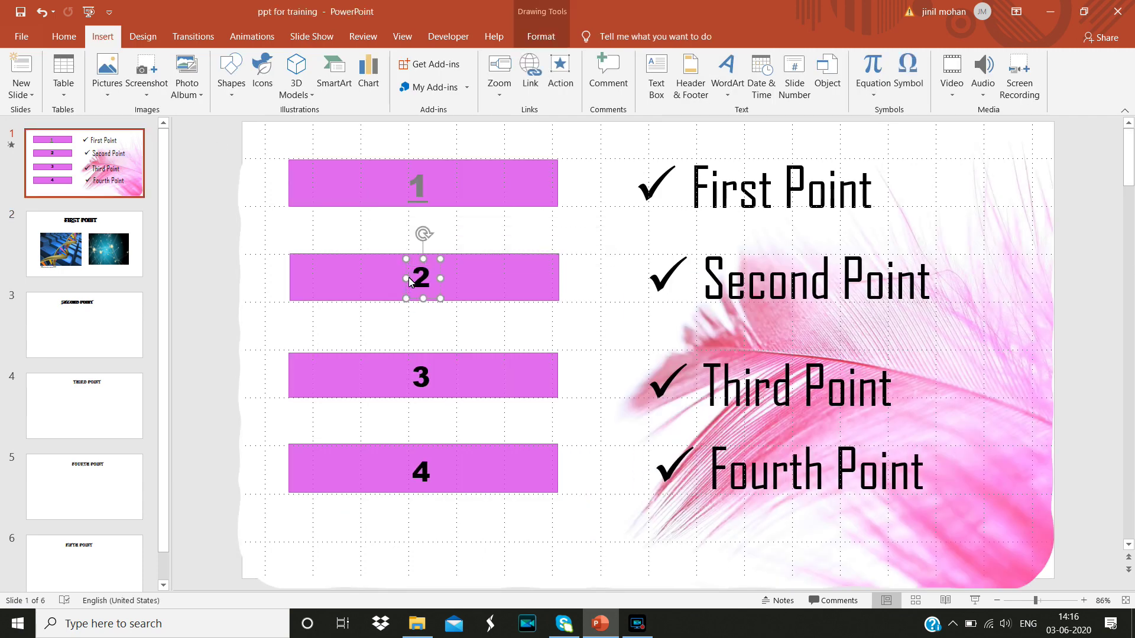
{"action": "double_click", "coordinate": [412, 282]}
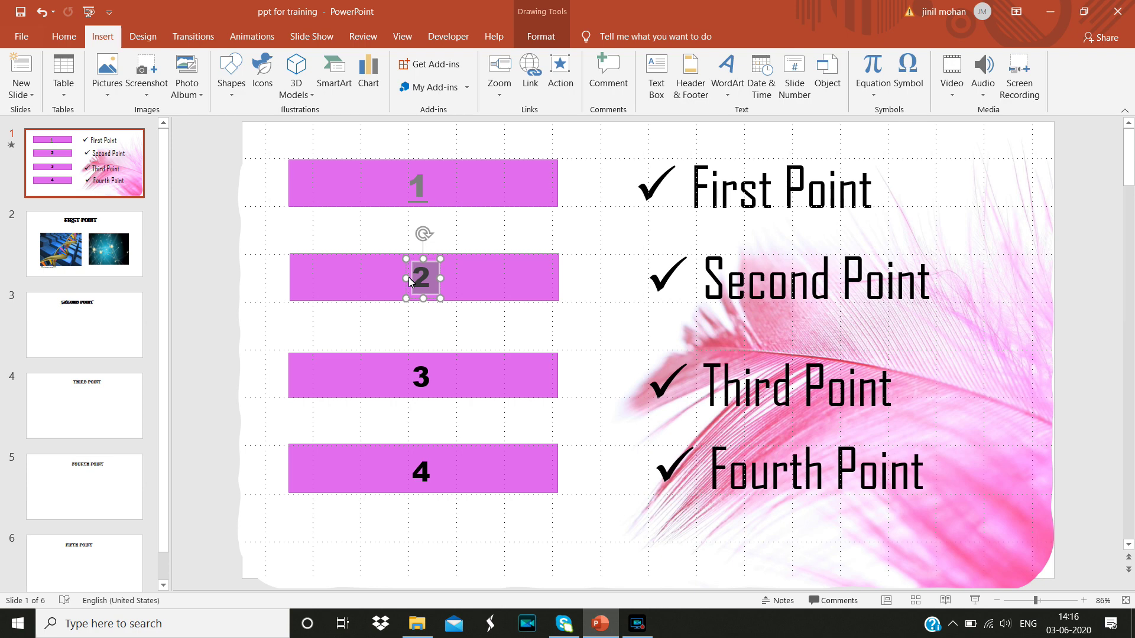
{"action": "left_click", "coordinate": [538, 86]}
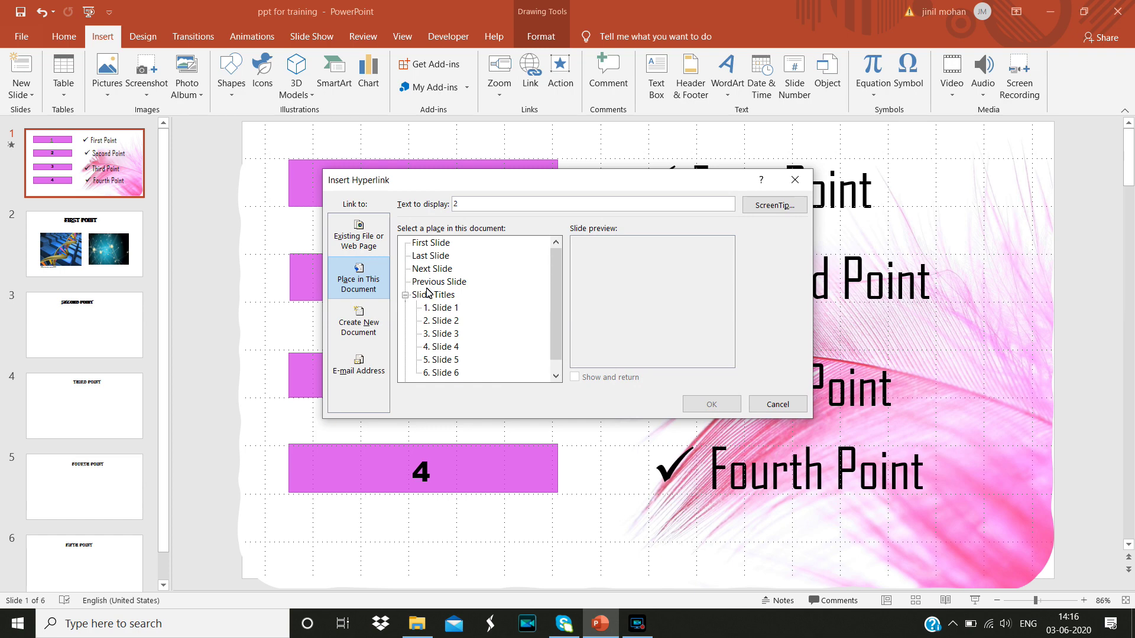
{"action": "left_click", "coordinate": [444, 337]}
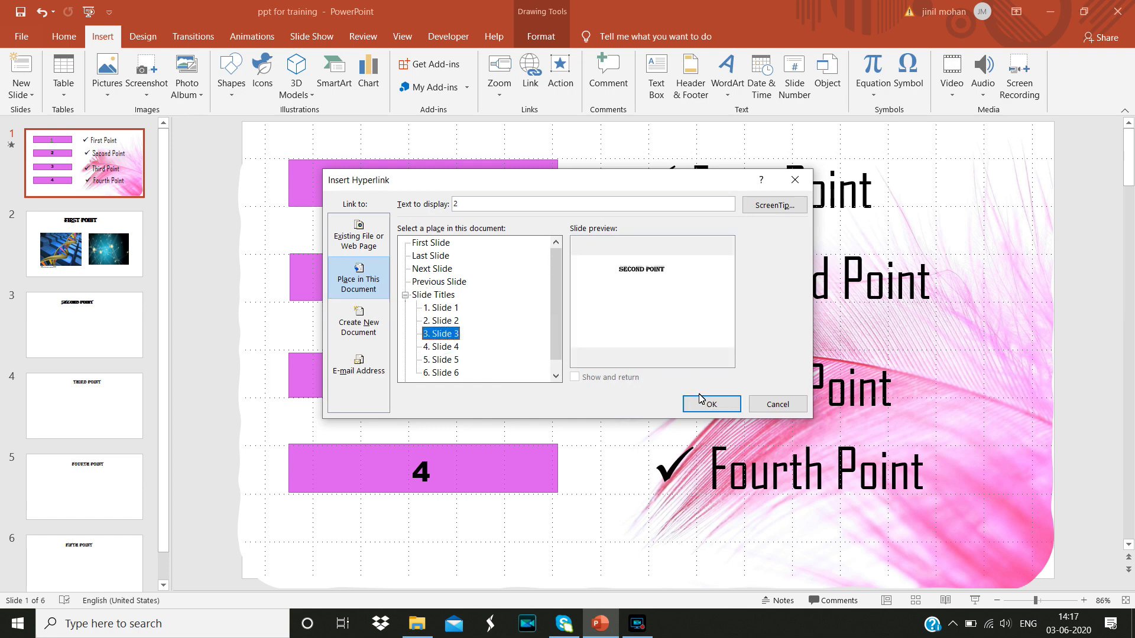
{"action": "left_click", "coordinate": [701, 406]}
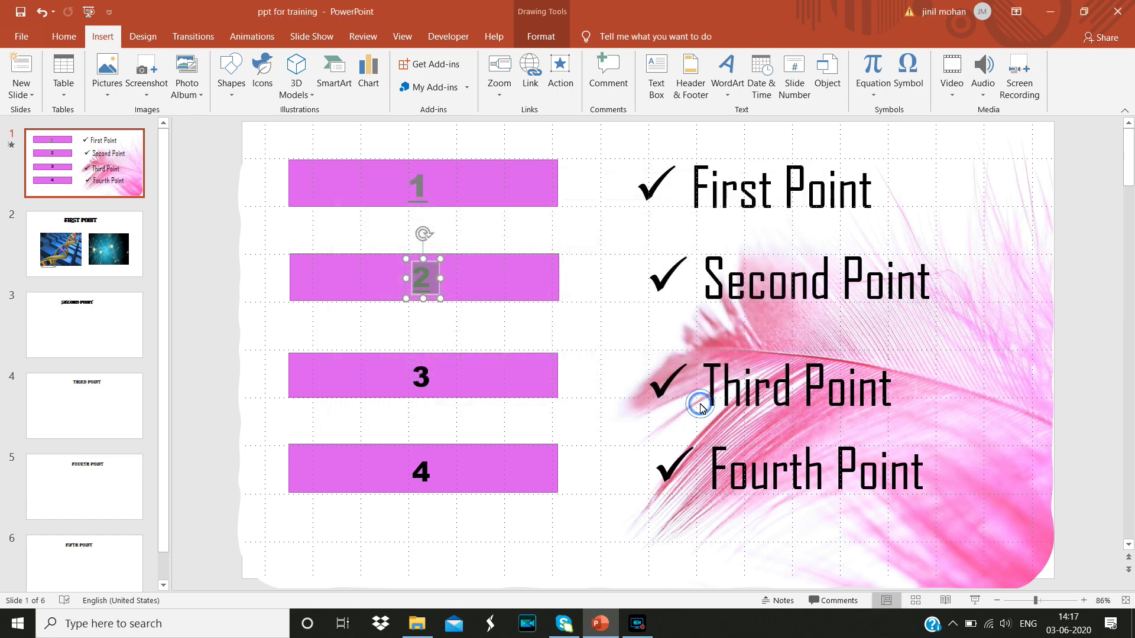
- Link the number 3 to slide 4, the THIRD POINT slide
{"action": "left_click", "coordinate": [421, 378]}
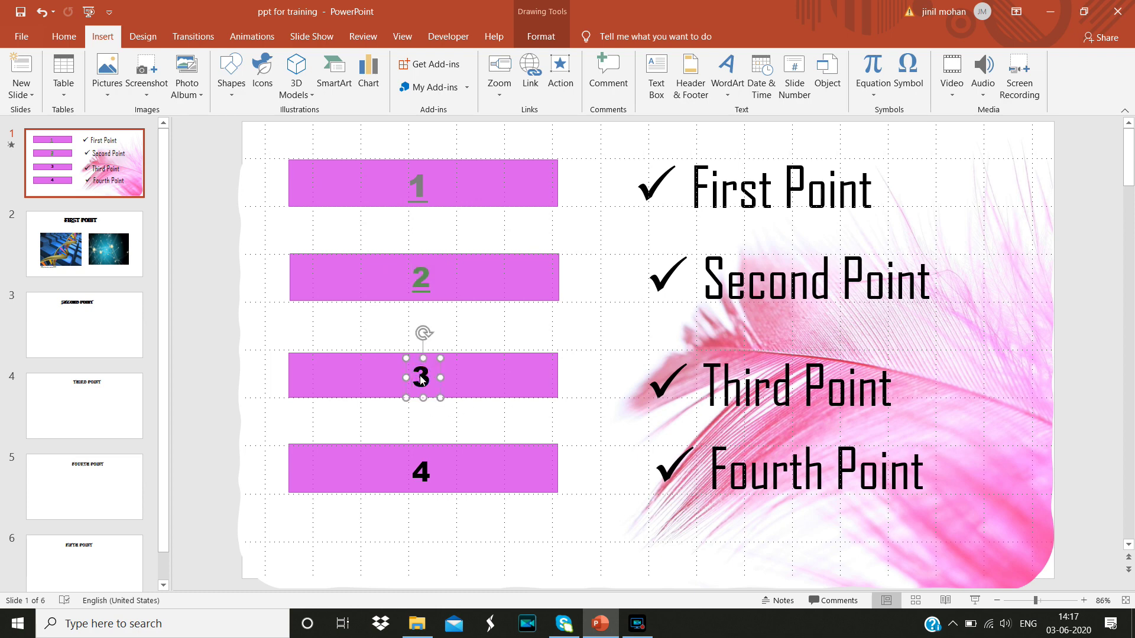
{"action": "double_click", "coordinate": [421, 378]}
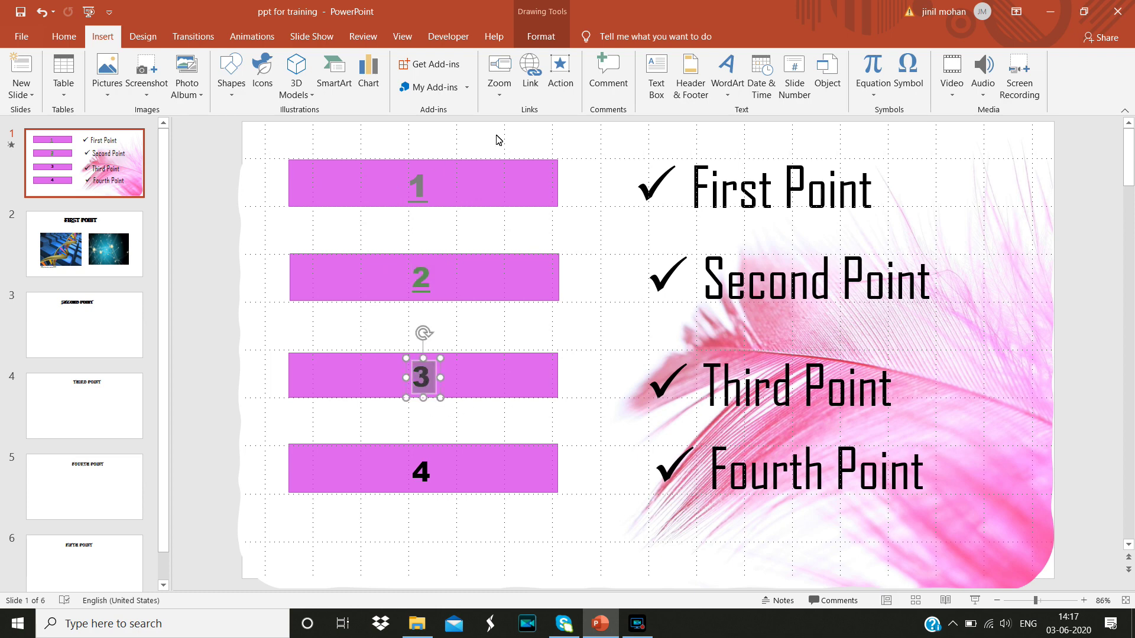
{"action": "left_click", "coordinate": [541, 76]}
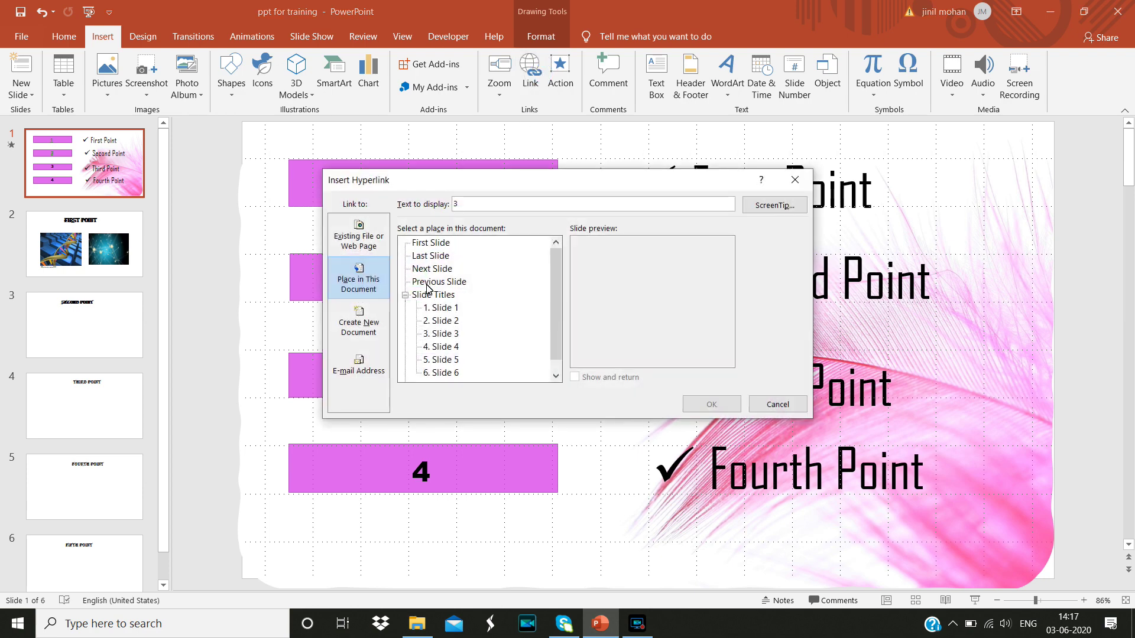
{"action": "left_click", "coordinate": [445, 347]}
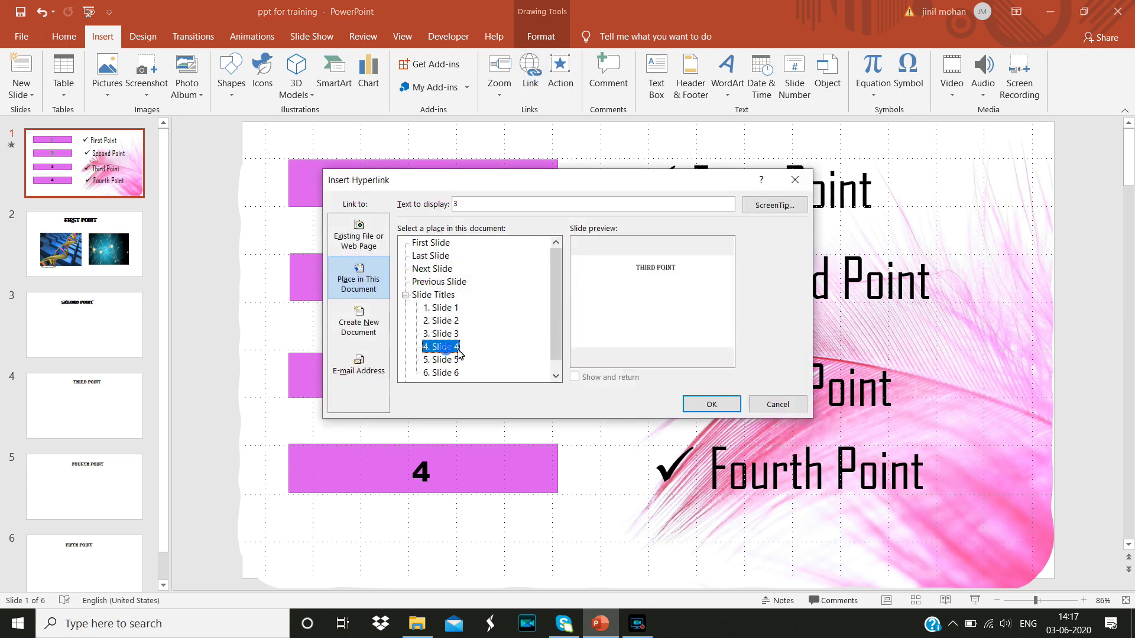
{"action": "left_click", "coordinate": [707, 406]}
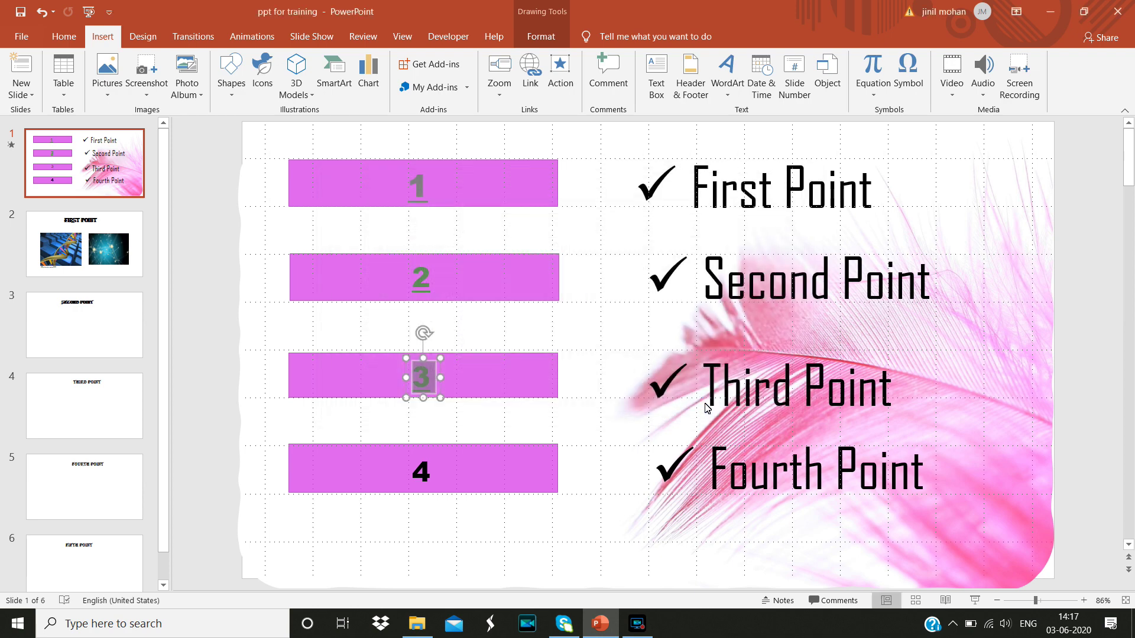
- Link the number 4 to slide 5, the FOURTH POINT slide
{"action": "left_click", "coordinate": [420, 476]}
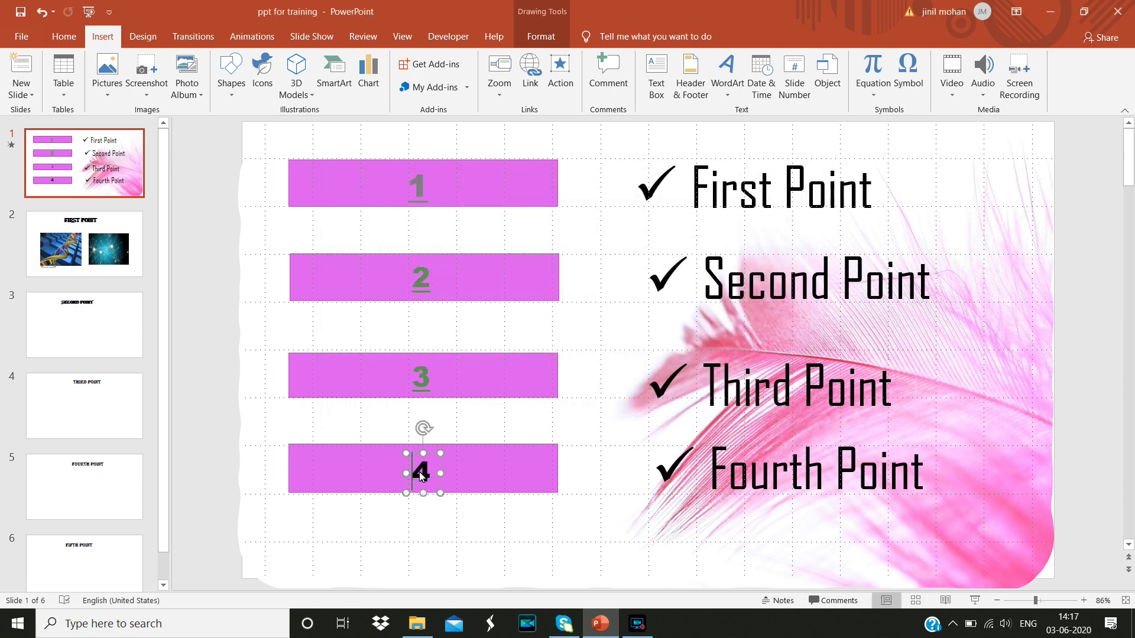
{"action": "double_click", "coordinate": [421, 476]}
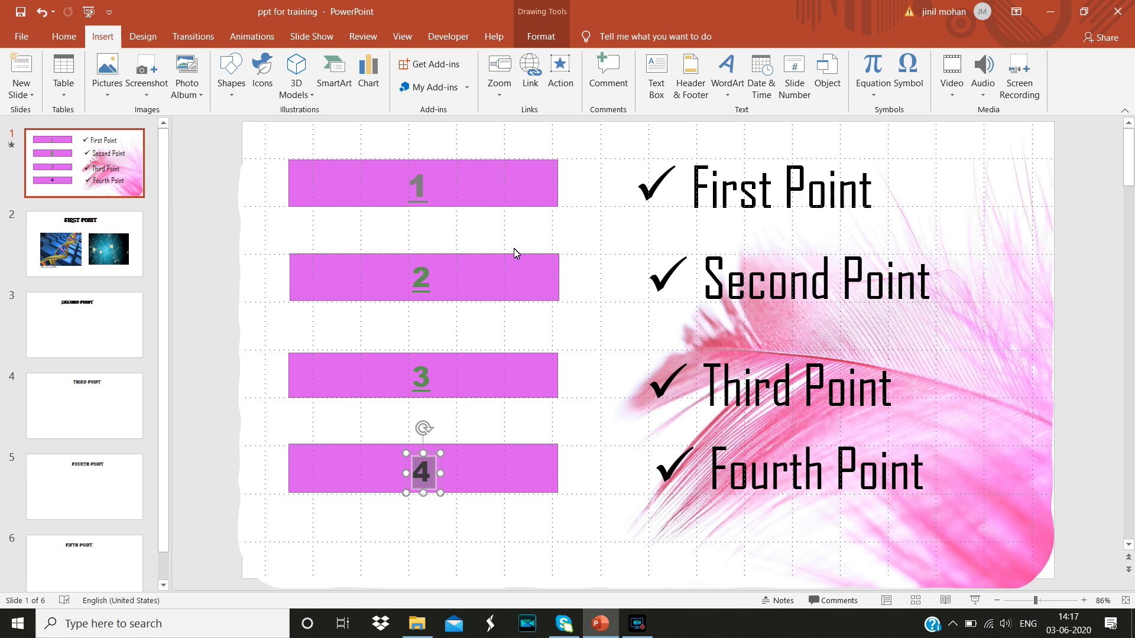
{"action": "left_click", "coordinate": [532, 74]}
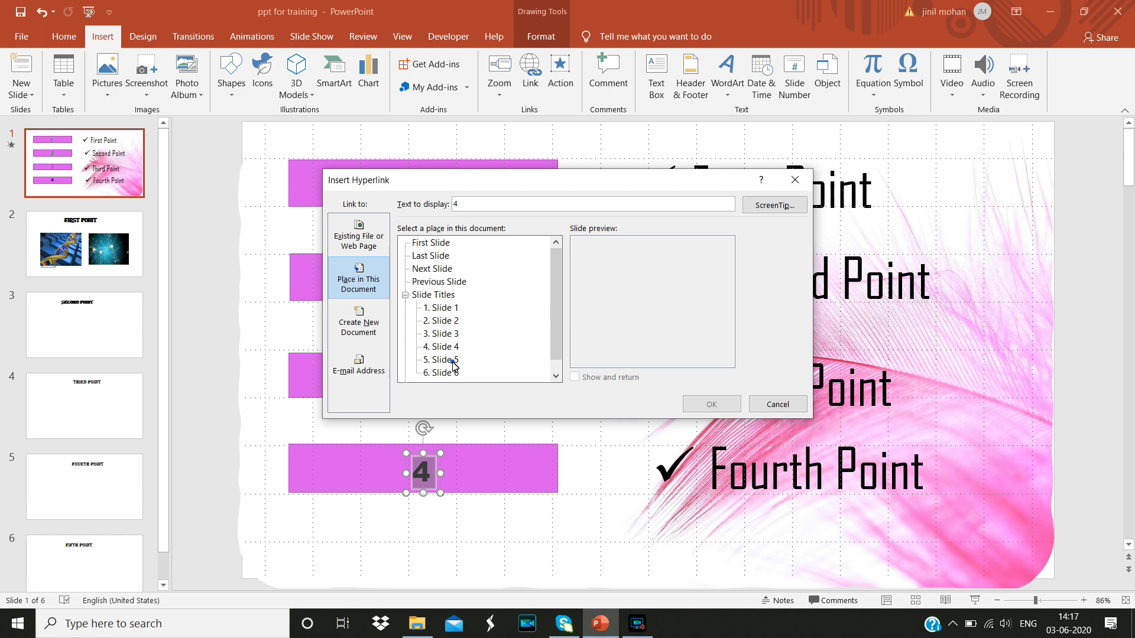
{"action": "left_click", "coordinate": [453, 362]}
{"action": "left_click", "coordinate": [700, 411]}
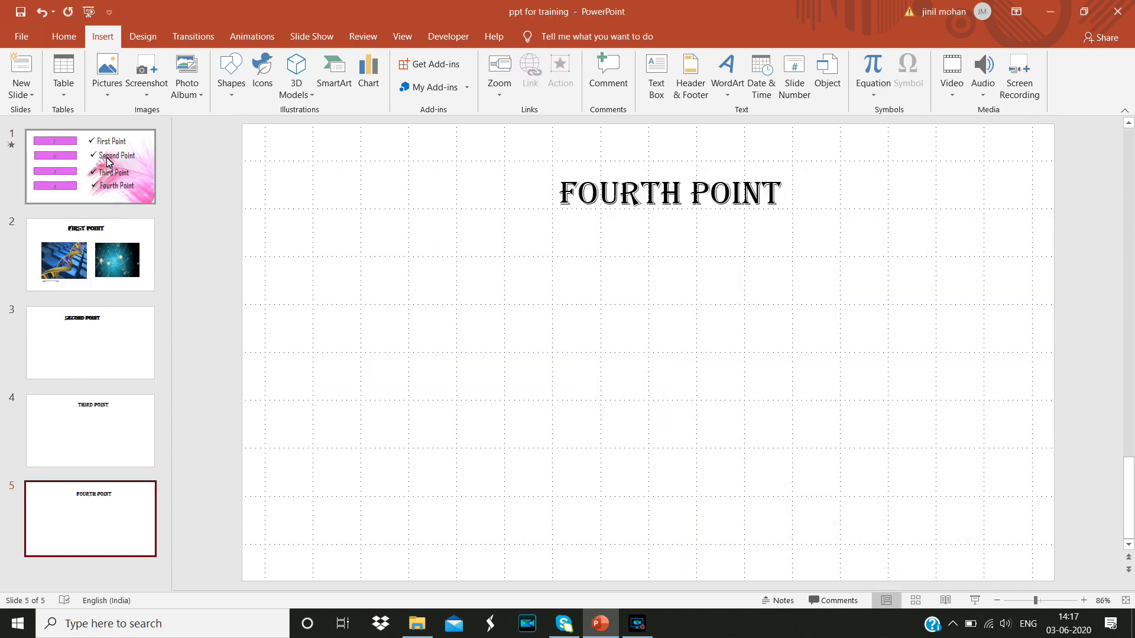
- Run the show from the beginning, follow link 1 to FIRST POINT, then exit to edit slide 2
{"action": "left_click", "coordinate": [302, 39]}
{"action": "left_click", "coordinate": [33, 81]}
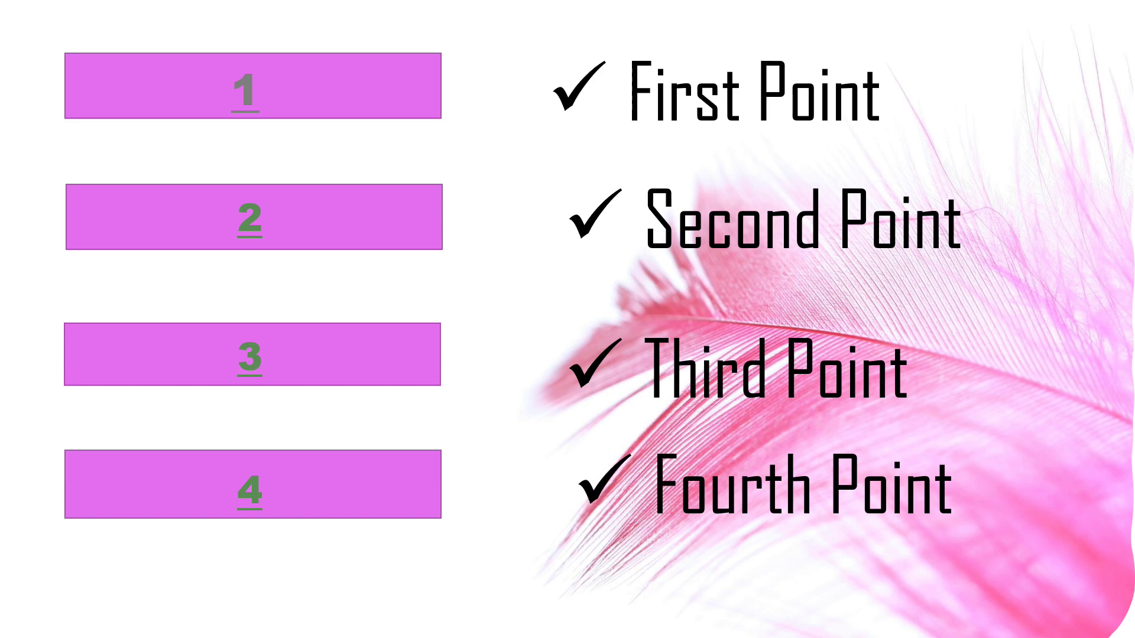
{"action": "left_click", "coordinate": [253, 101]}
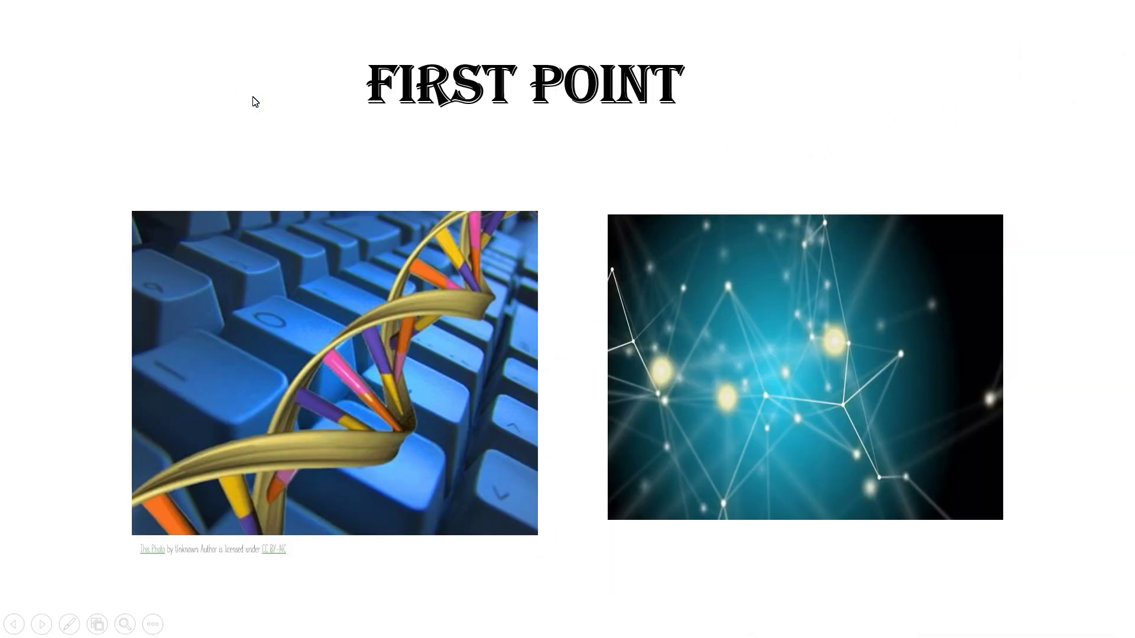
{"action": "key", "text": "Escape"}
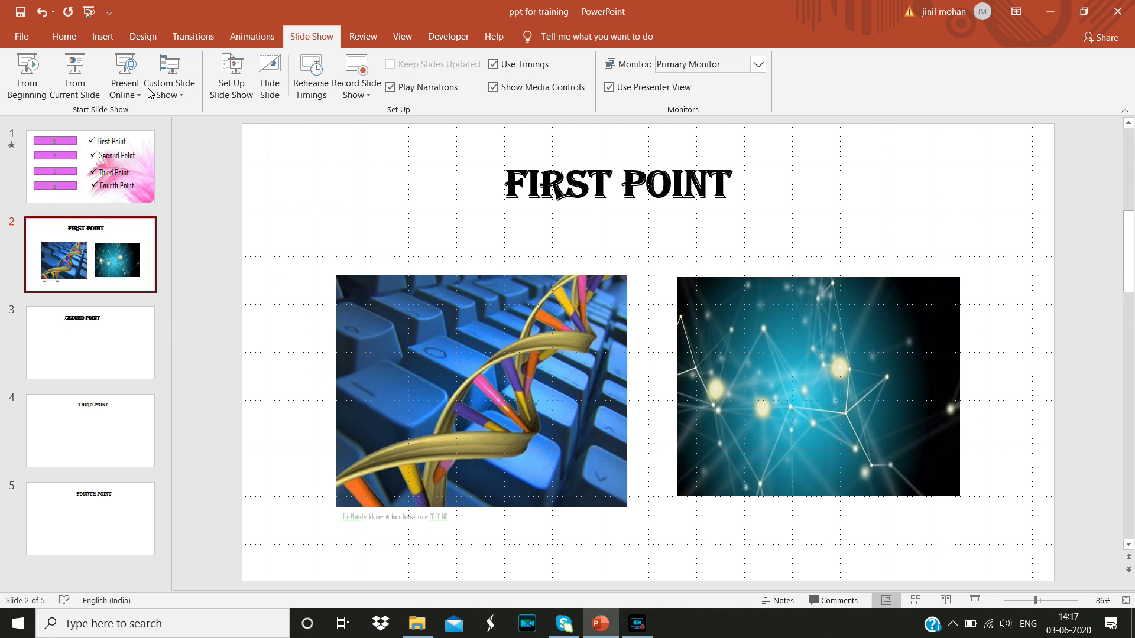
{"action": "left_click", "coordinate": [115, 253]}
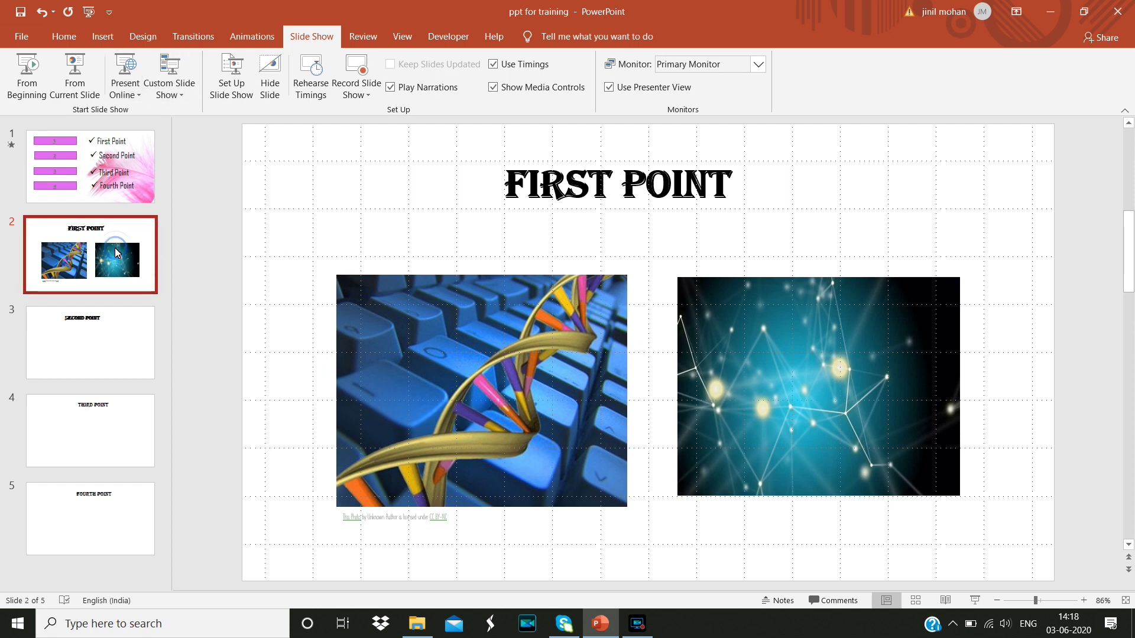
- Draw a pink isosceles triangle, about 1.6 × 1.8 cm, pointing left at slide 2's bottom-left corner
{"action": "left_click", "coordinate": [104, 39]}
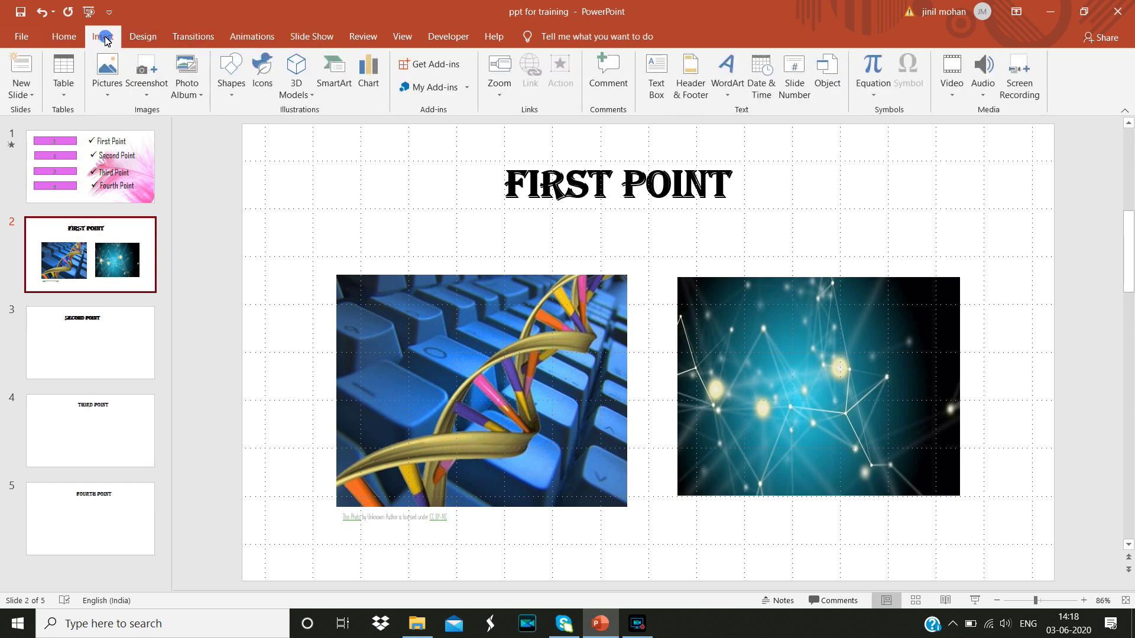
{"action": "left_click", "coordinate": [230, 97]}
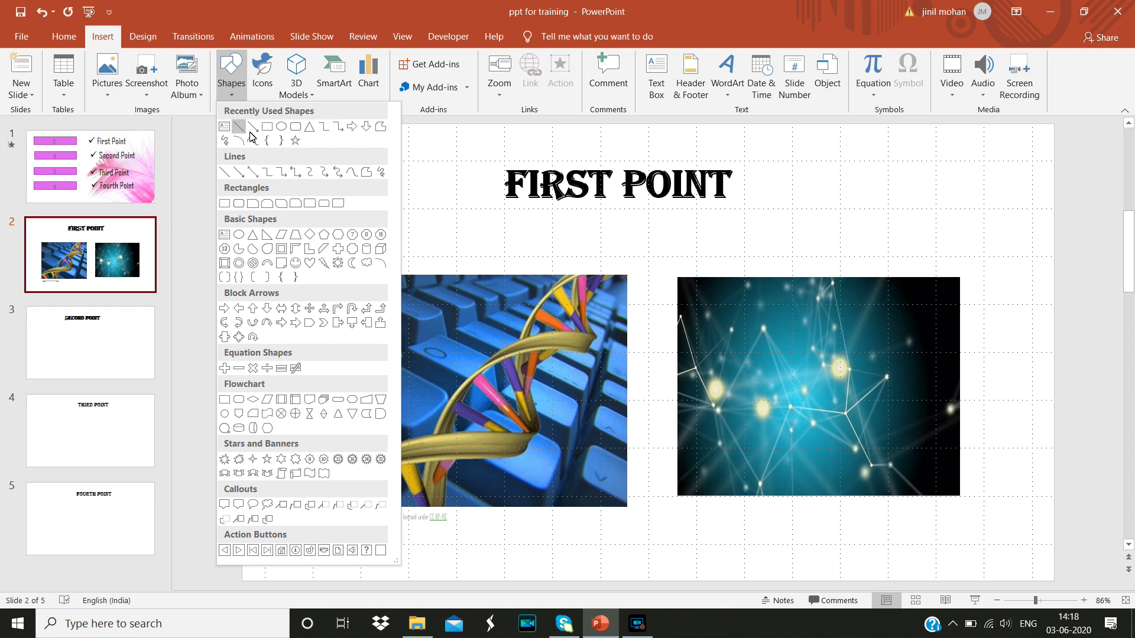
{"action": "left_click", "coordinate": [255, 239]}
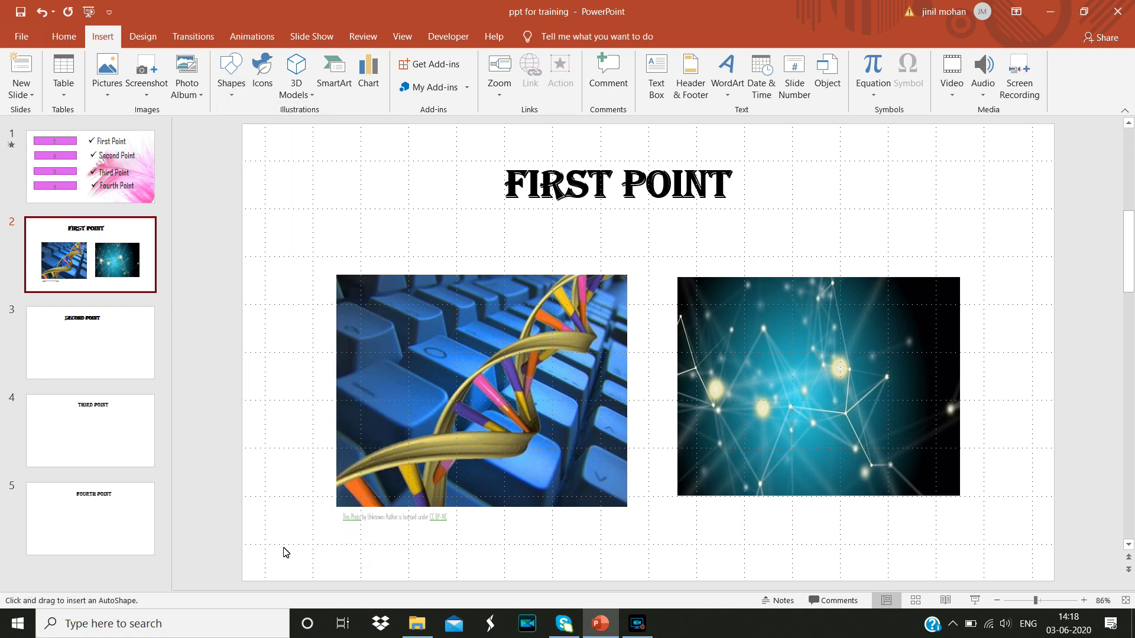
{"action": "left_click_drag", "start_coordinate": [285, 548], "coordinate": [347, 572]}
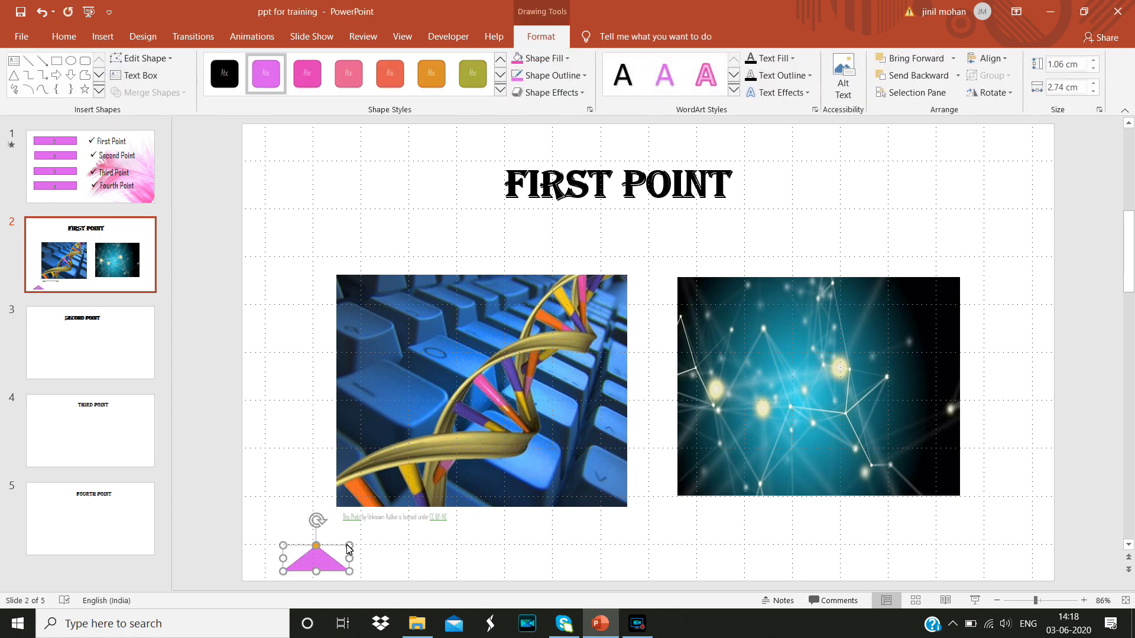
{"action": "left_click_drag", "start_coordinate": [347, 546], "coordinate": [253, 552]}
{"action": "left_click", "coordinate": [400, 557]}
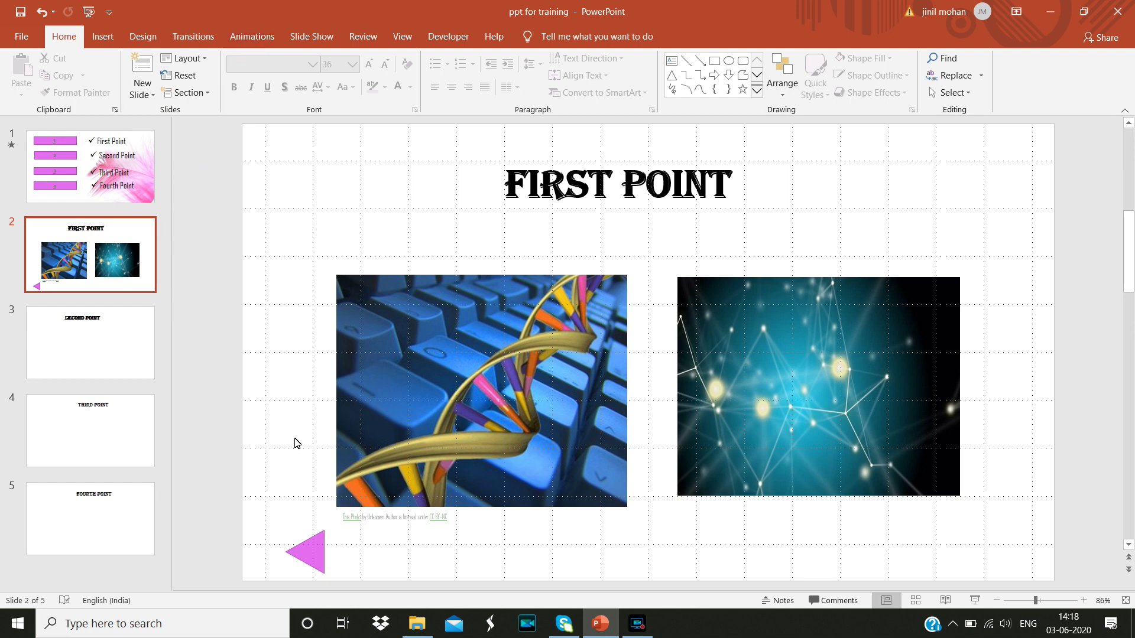
{"action": "left_click", "coordinate": [314, 570]}
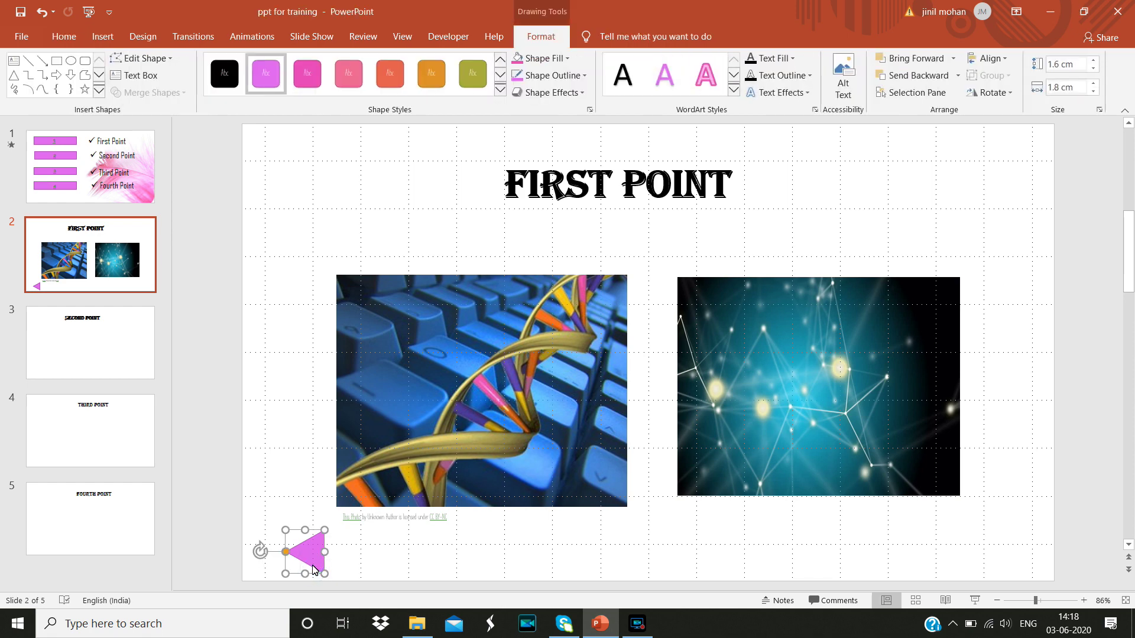
{"action": "left_click", "coordinate": [107, 35]}
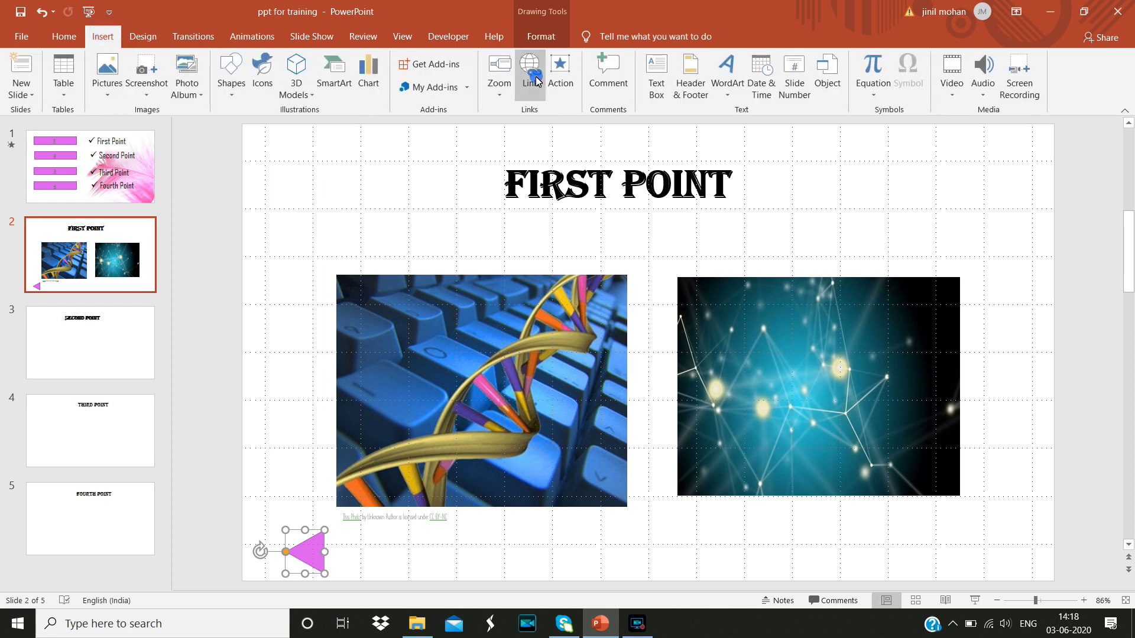
- Hyperlink the selected pink triangle to '1. Slide 1' as a place in this document
{"action": "left_click", "coordinate": [533, 77]}
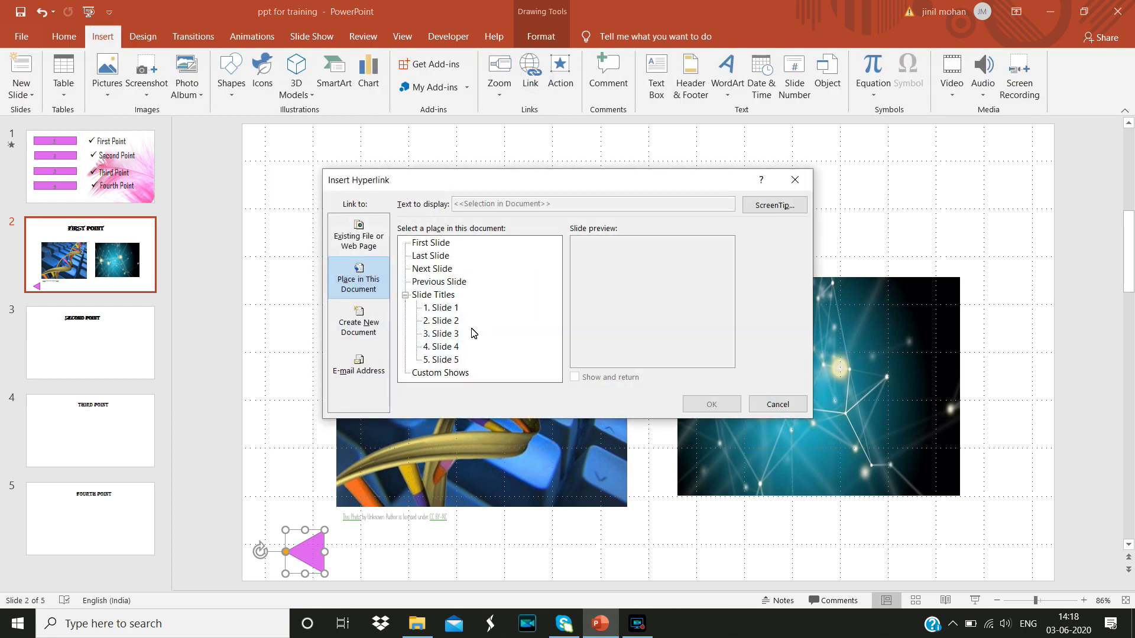
{"action": "left_click", "coordinate": [458, 309]}
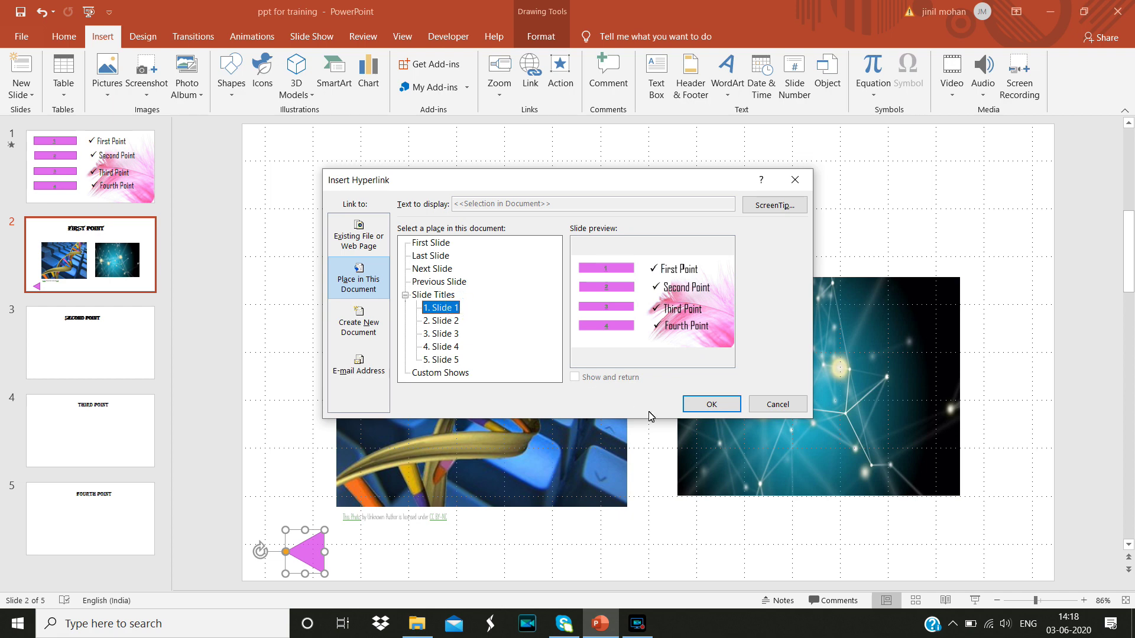
{"action": "left_click", "coordinate": [712, 404]}
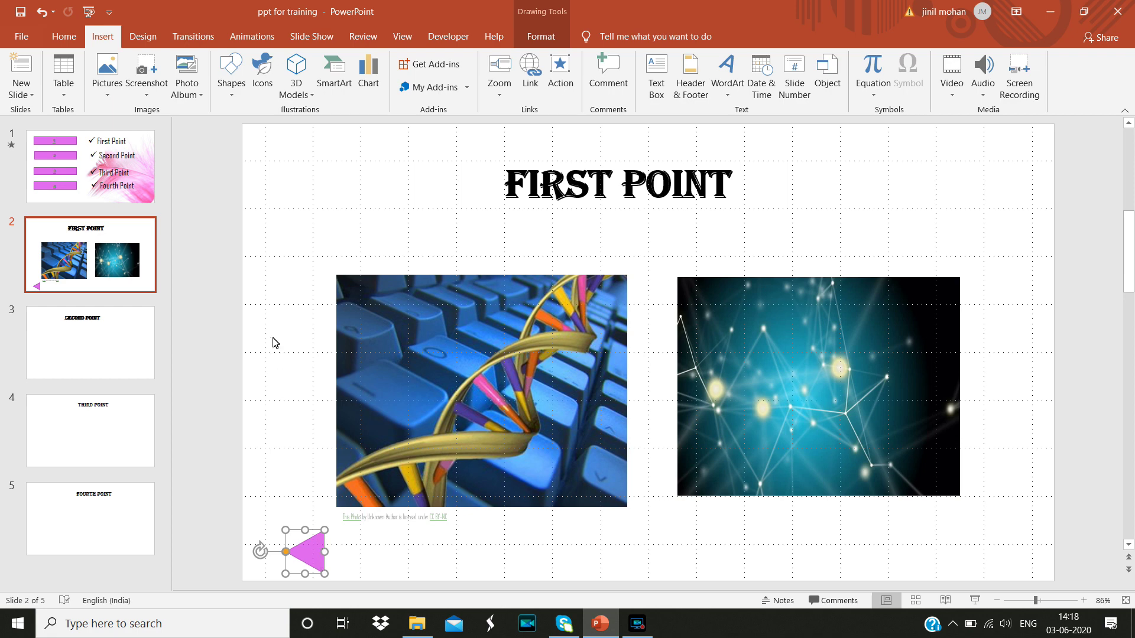
{"action": "left_click", "coordinate": [309, 37]}
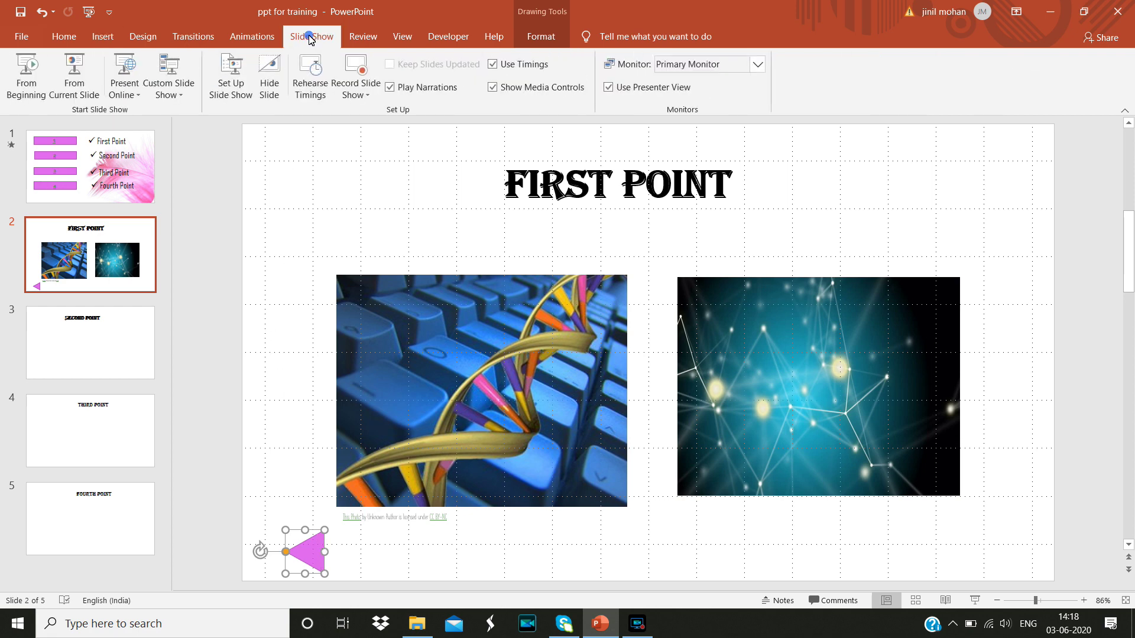
- Play the show from the beginning, follow FIRST POINT's triangle back to slide 1, and exit
{"action": "left_click", "coordinate": [40, 97]}
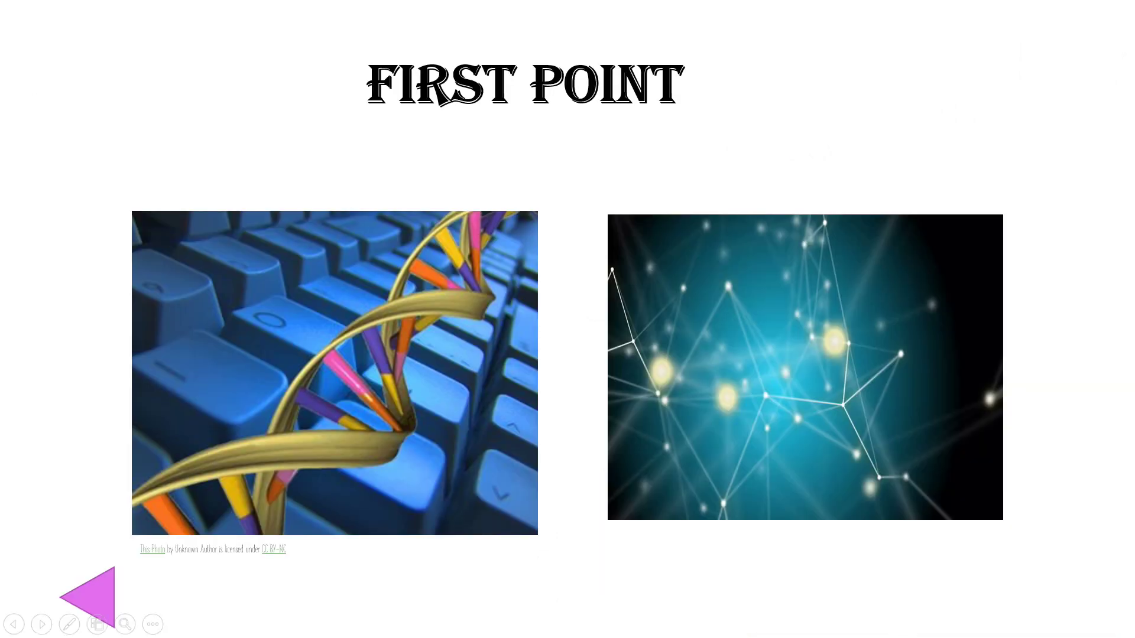
{"action": "left_click", "coordinate": [109, 601]}
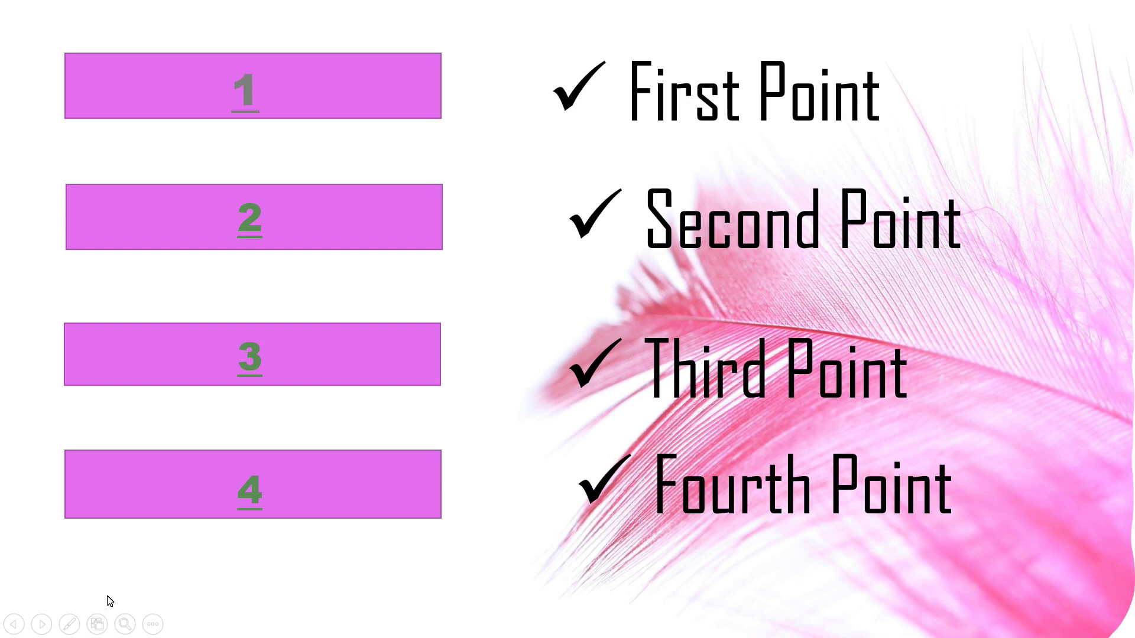
{"action": "key", "text": "Escape"}
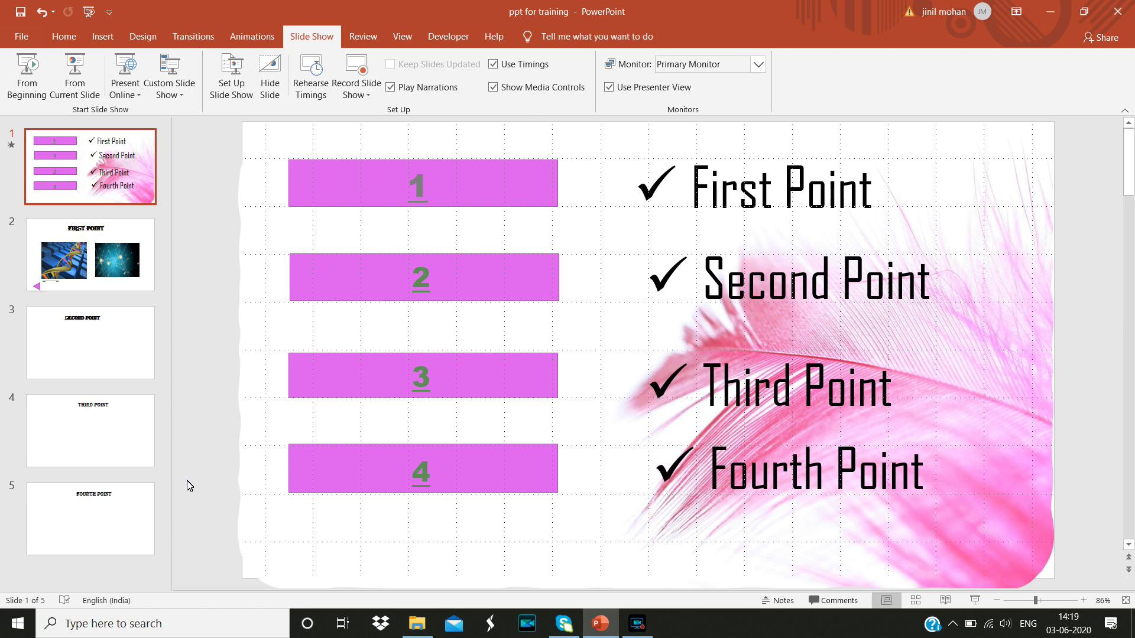
- On slide 2, drag the pink triangle's top handle down to shorten it slightly
{"action": "left_click", "coordinate": [147, 279]}
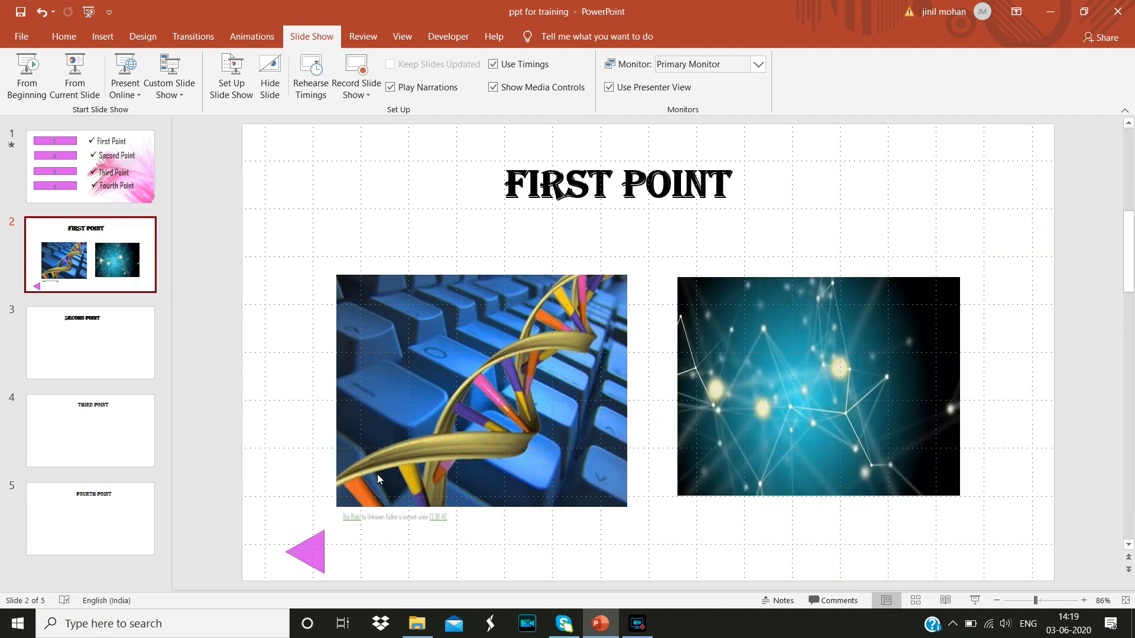
{"action": "left_click", "coordinate": [318, 548]}
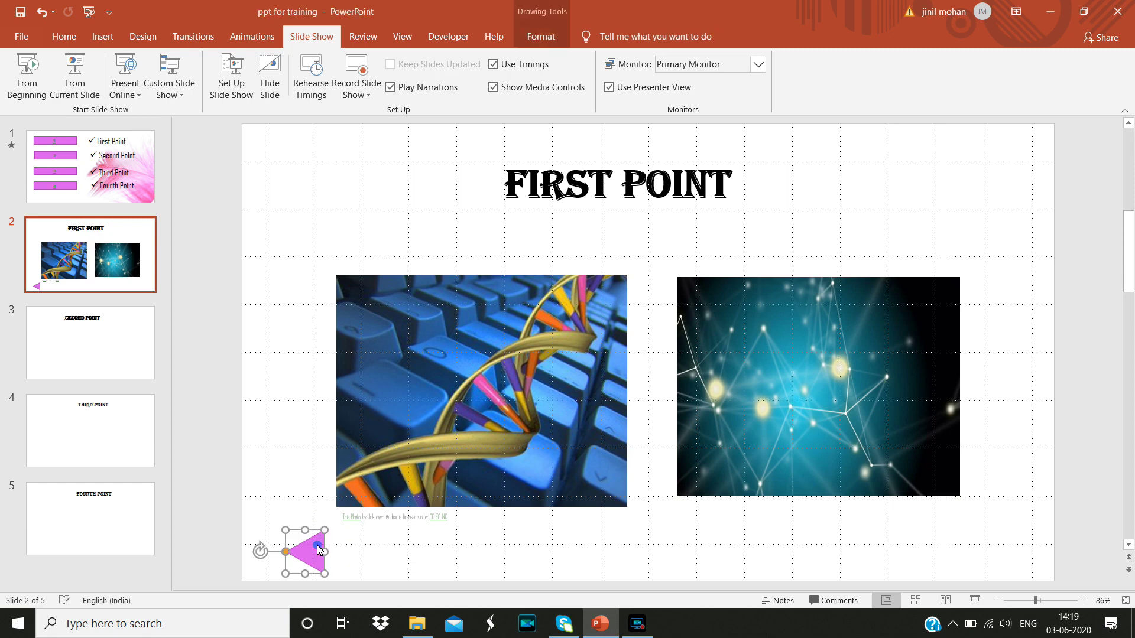
{"action": "left_click_drag", "start_coordinate": [307, 530], "coordinate": [307, 544]}
{"action": "left_click", "coordinate": [313, 526]}
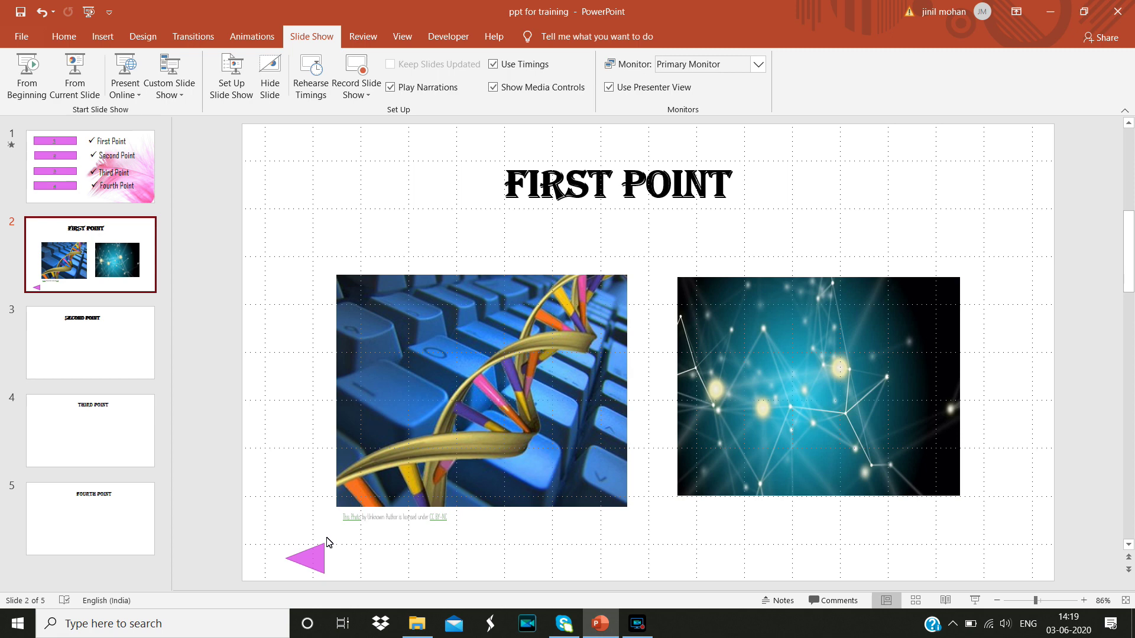
{"action": "left_click", "coordinate": [311, 562]}
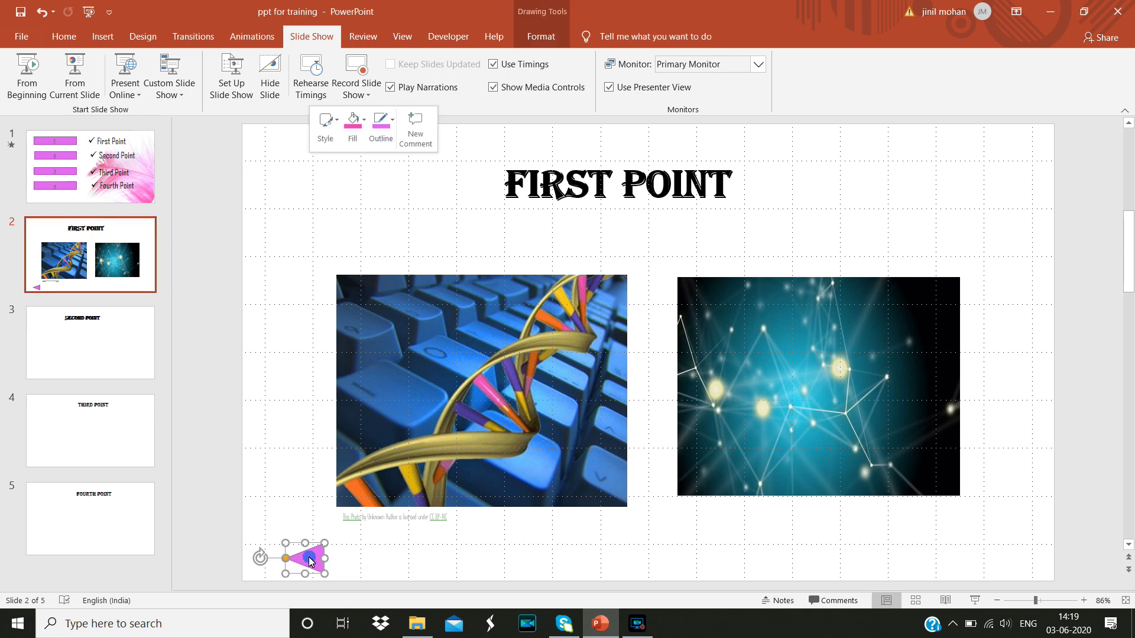
- Copy and paste the linked pink triangle, moving the copy off the original
{"action": "right_click", "coordinate": [310, 561]}
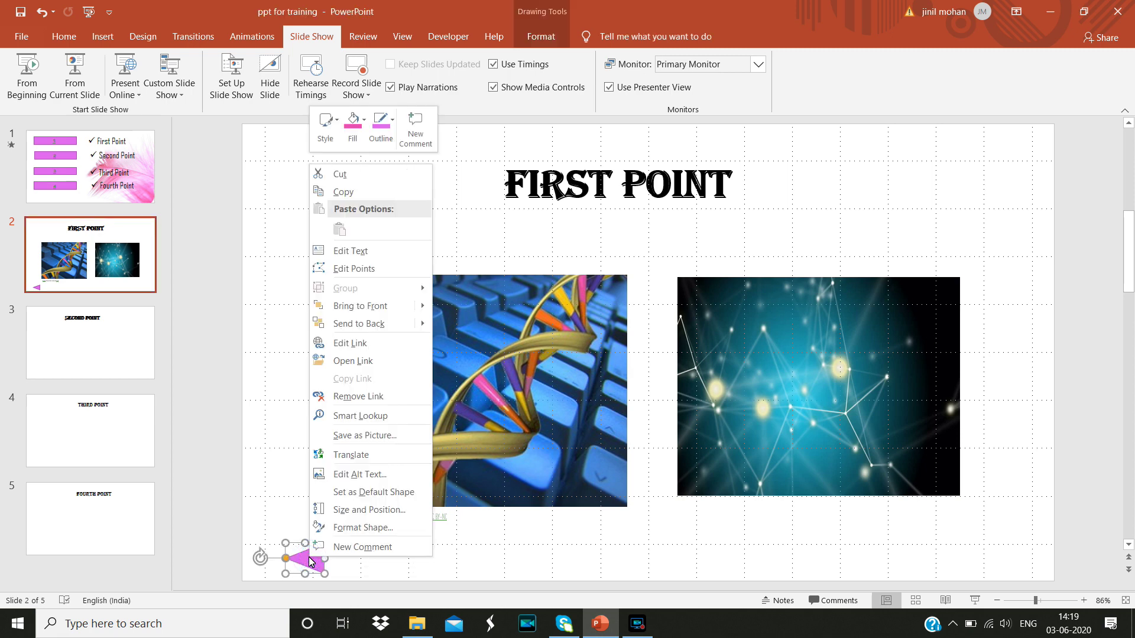
{"action": "left_click", "coordinate": [363, 192]}
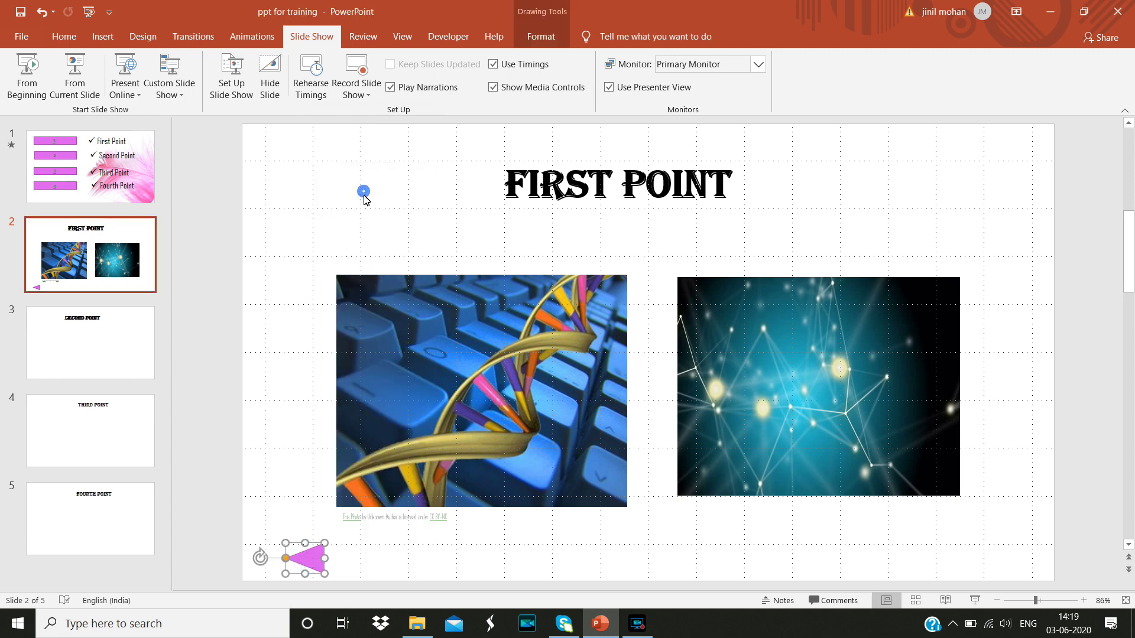
{"action": "right_click", "coordinate": [436, 560]}
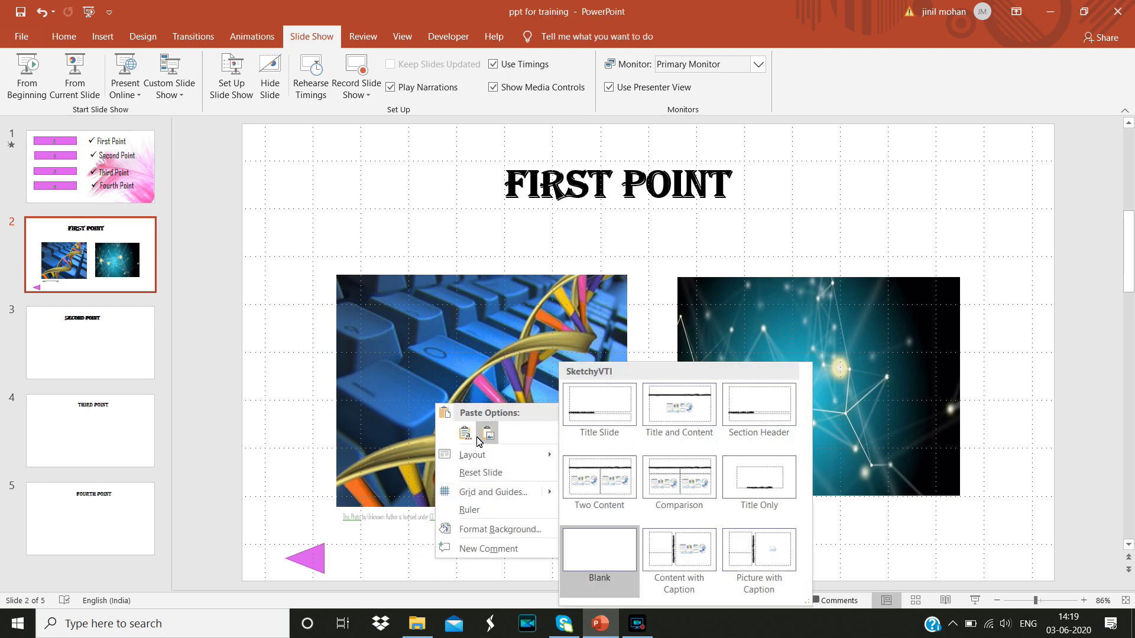
{"action": "left_click", "coordinate": [467, 434]}
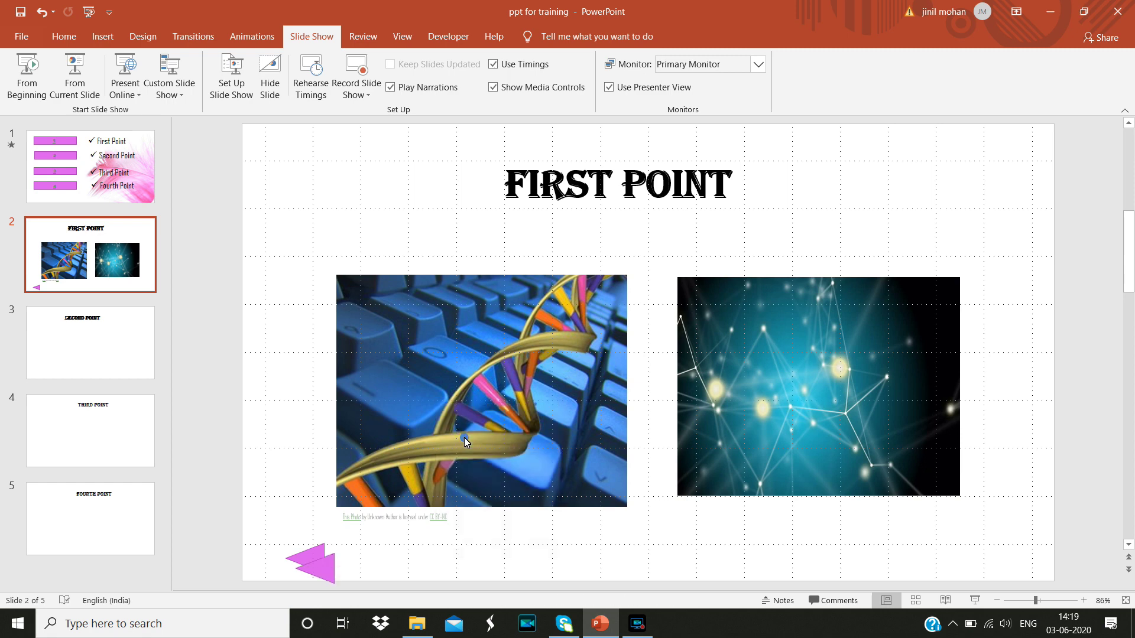
{"action": "left_click", "coordinate": [320, 566]}
{"action": "left_click_drag", "start_coordinate": [320, 566], "coordinate": [626, 539]}
- Place the copy at the bottom-right corner, flipped to point right and narrowed
{"action": "left_click", "coordinate": [798, 549]}
{"action": "left_click", "coordinate": [626, 534]}
{"action": "left_click_drag", "start_coordinate": [622, 538], "coordinate": [998, 549]}
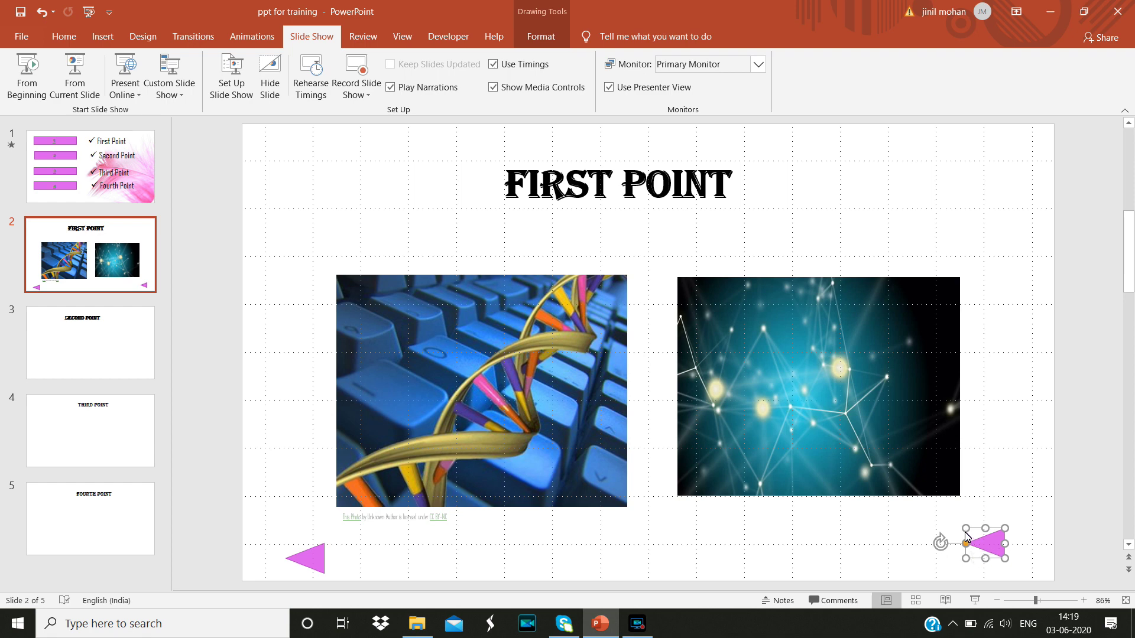
{"action": "left_click_drag", "start_coordinate": [965, 532], "coordinate": [1028, 525]}
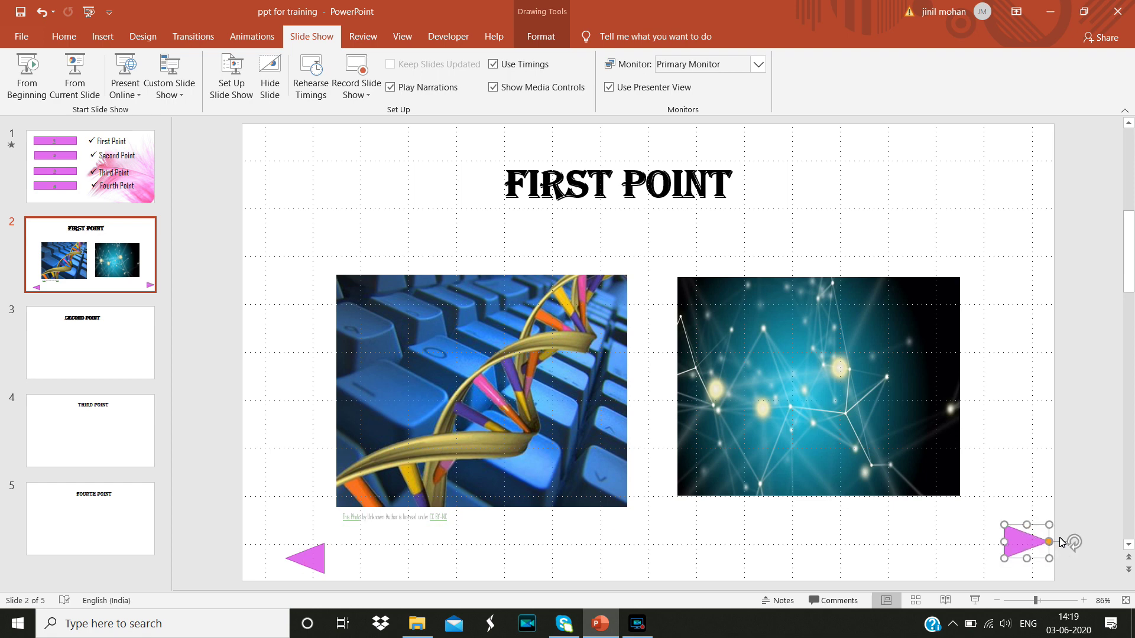
{"action": "left_click_drag", "start_coordinate": [1050, 561], "coordinate": [1015, 557]}
{"action": "left_click", "coordinate": [1013, 503]}
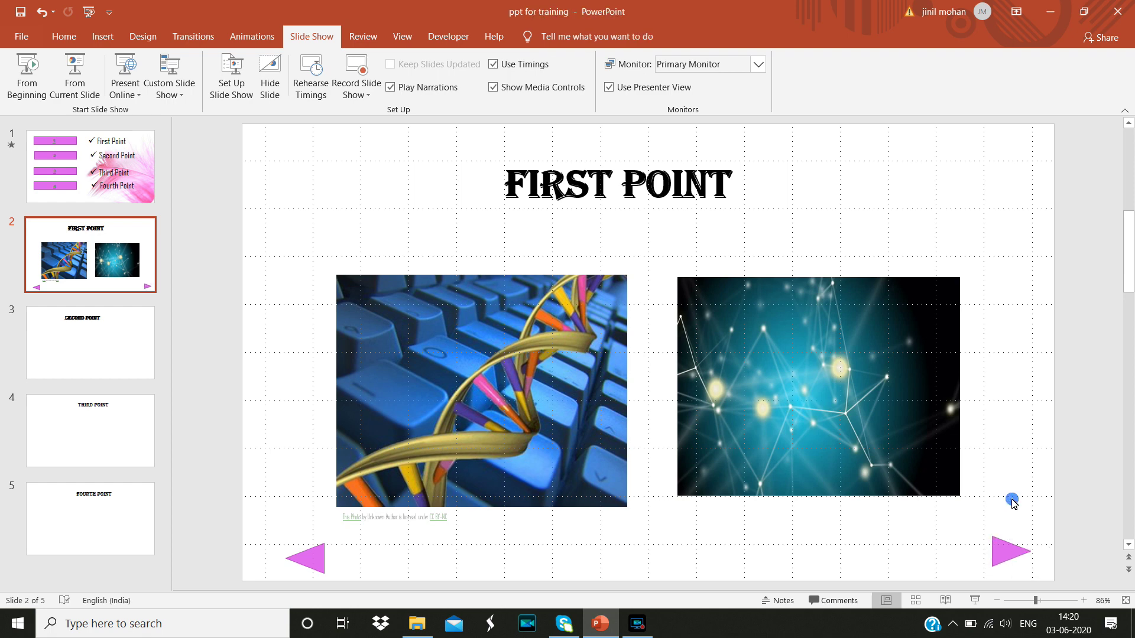
- Insert a new blank slide between slides 2 and 3
{"action": "left_click", "coordinate": [140, 299]}
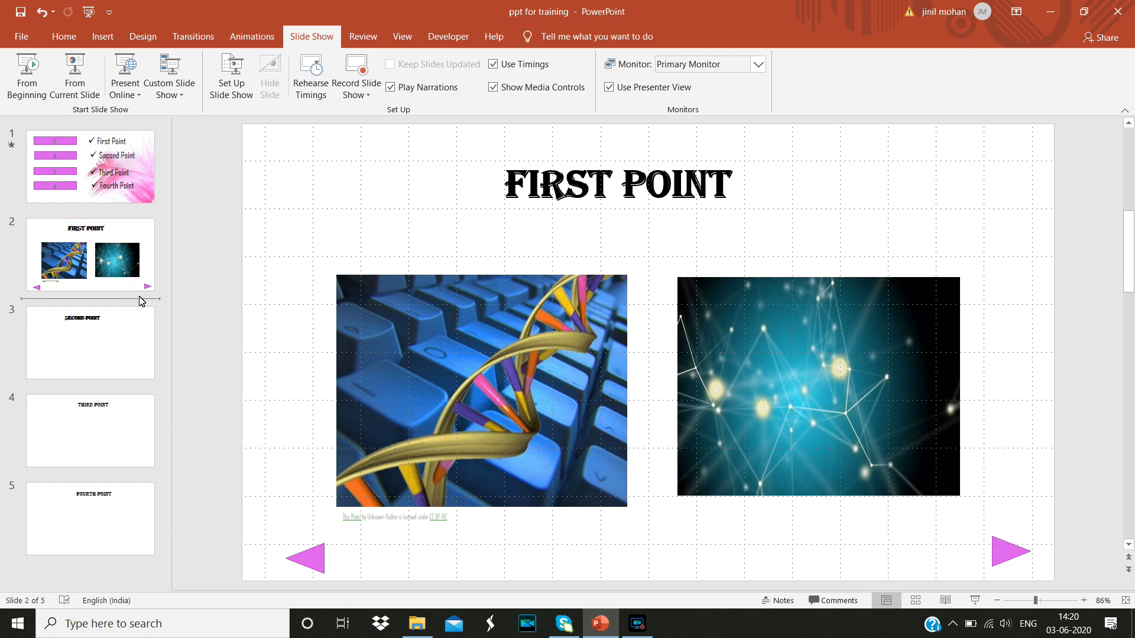
{"action": "right_click", "coordinate": [142, 298]}
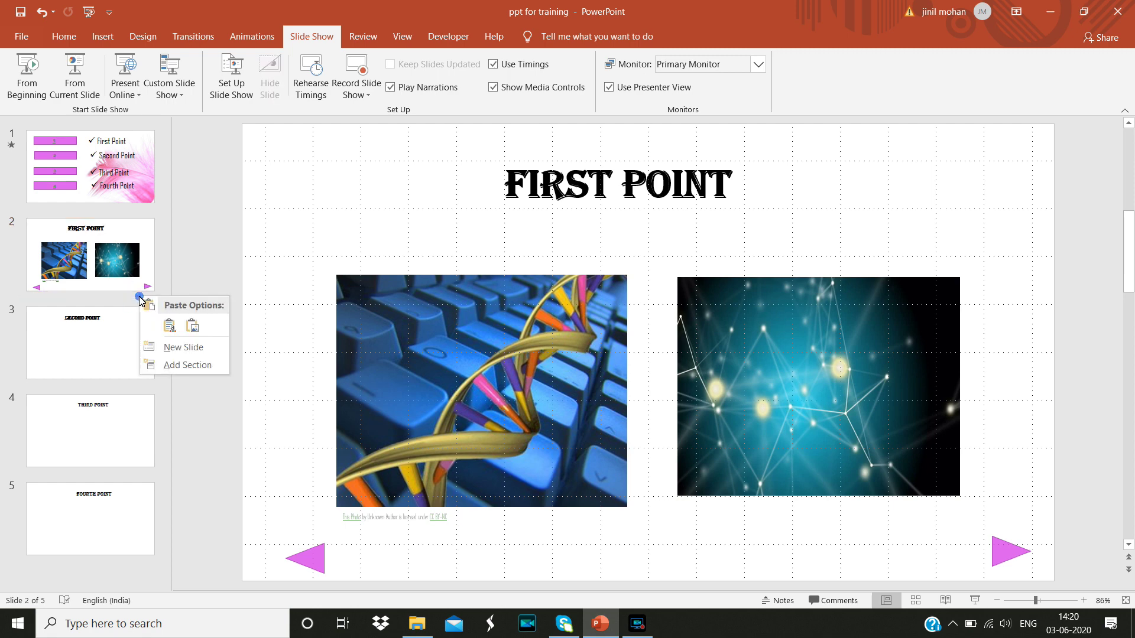
{"action": "left_click", "coordinate": [185, 347]}
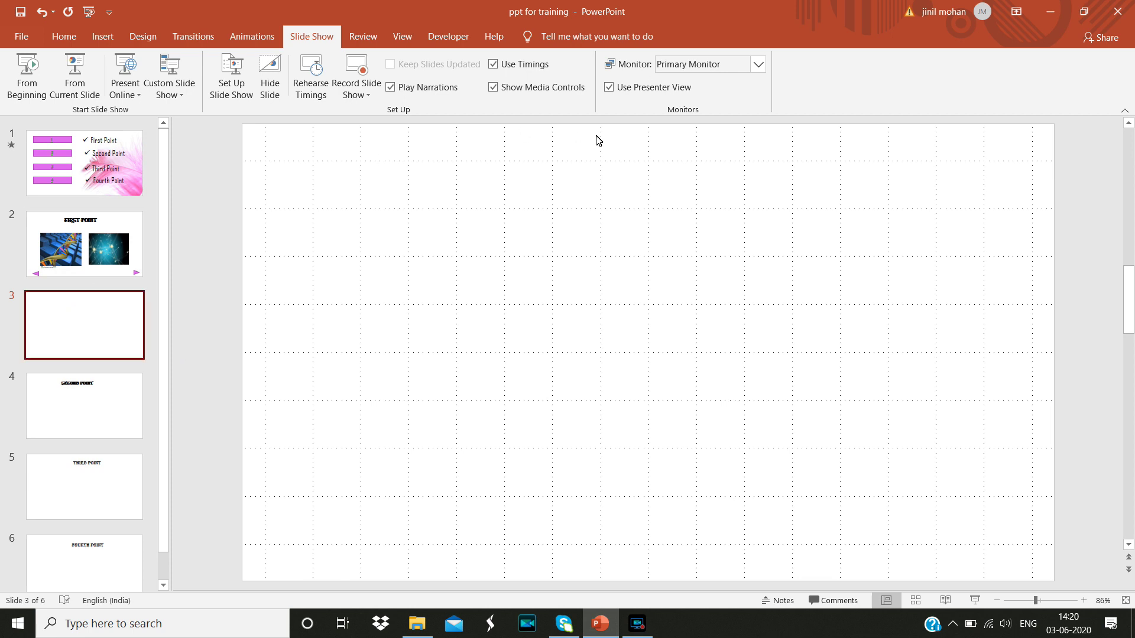
- Add a text box near the top of the new slide with the heading 'FIRST POINT'
{"action": "left_click", "coordinate": [104, 42]}
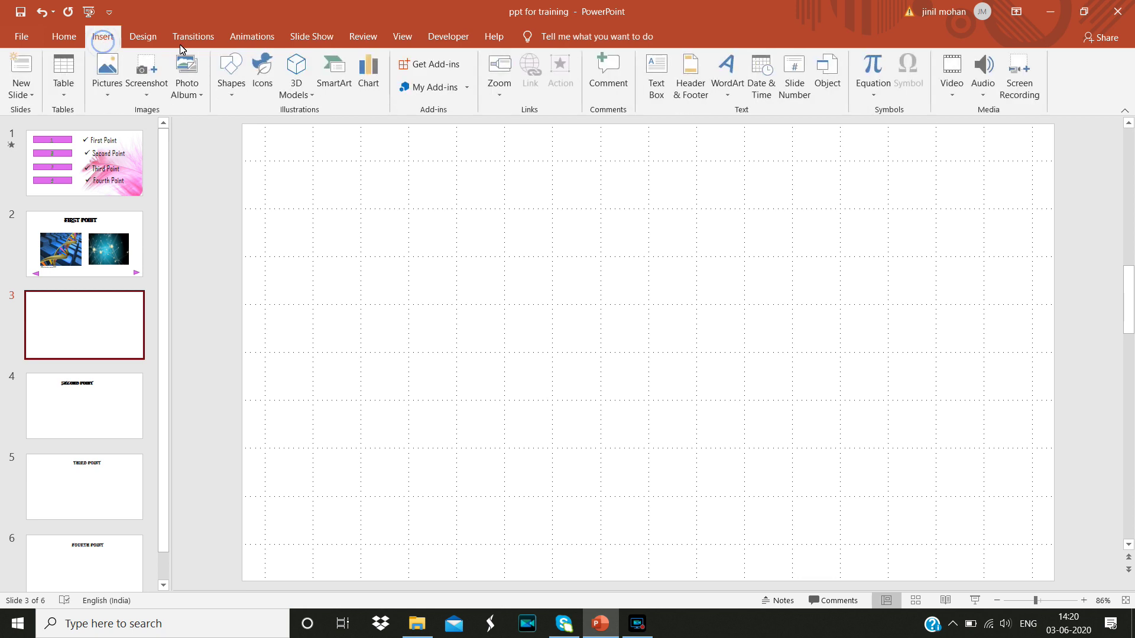
{"action": "left_click", "coordinate": [652, 94]}
{"action": "left_click_drag", "start_coordinate": [543, 183], "coordinate": [757, 241]}
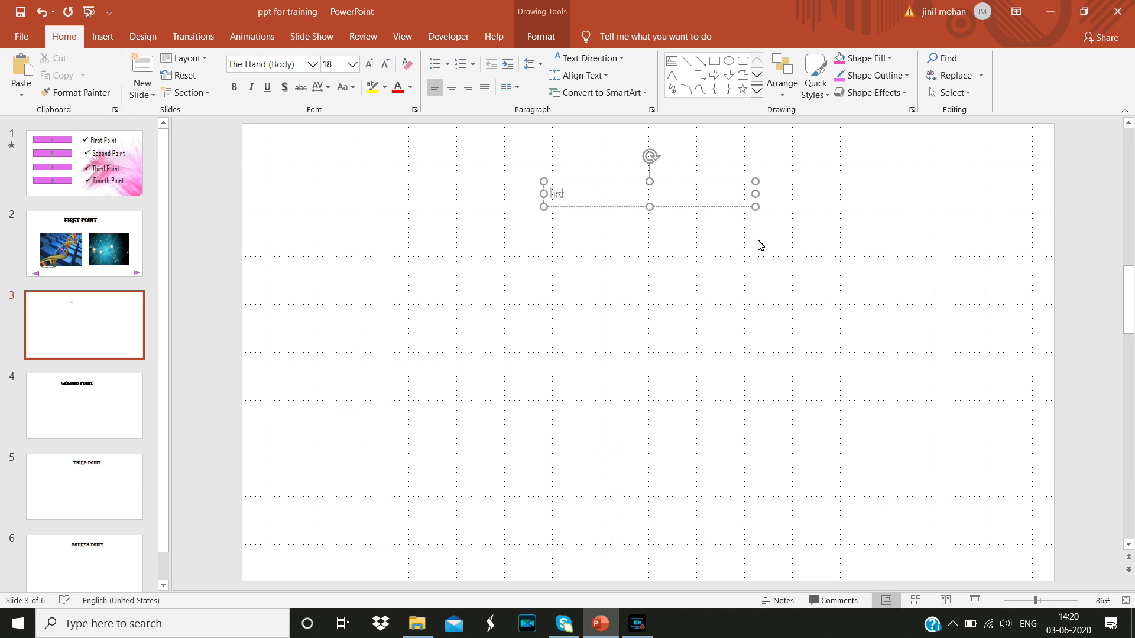
{"action": "type", "text": "First Point"}
{"action": "left_click", "coordinate": [761, 245]}
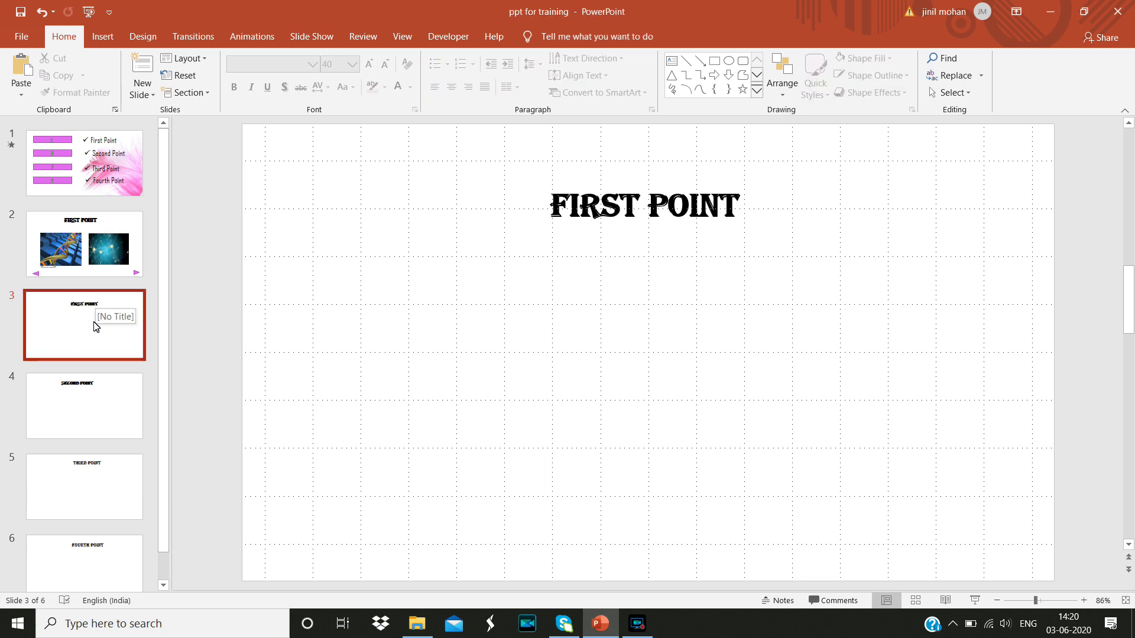
{"action": "left_click", "coordinate": [141, 248]}
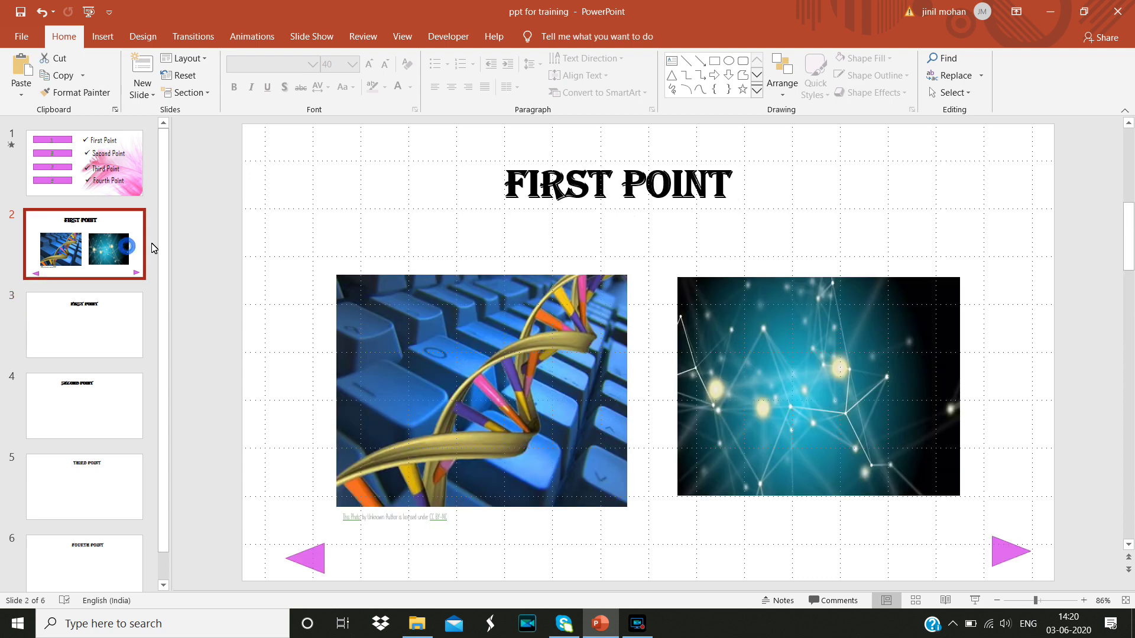
- Hyperlink the right-pointing pink triangle to '3. Slide 3' in this document
{"action": "left_click", "coordinate": [1005, 556]}
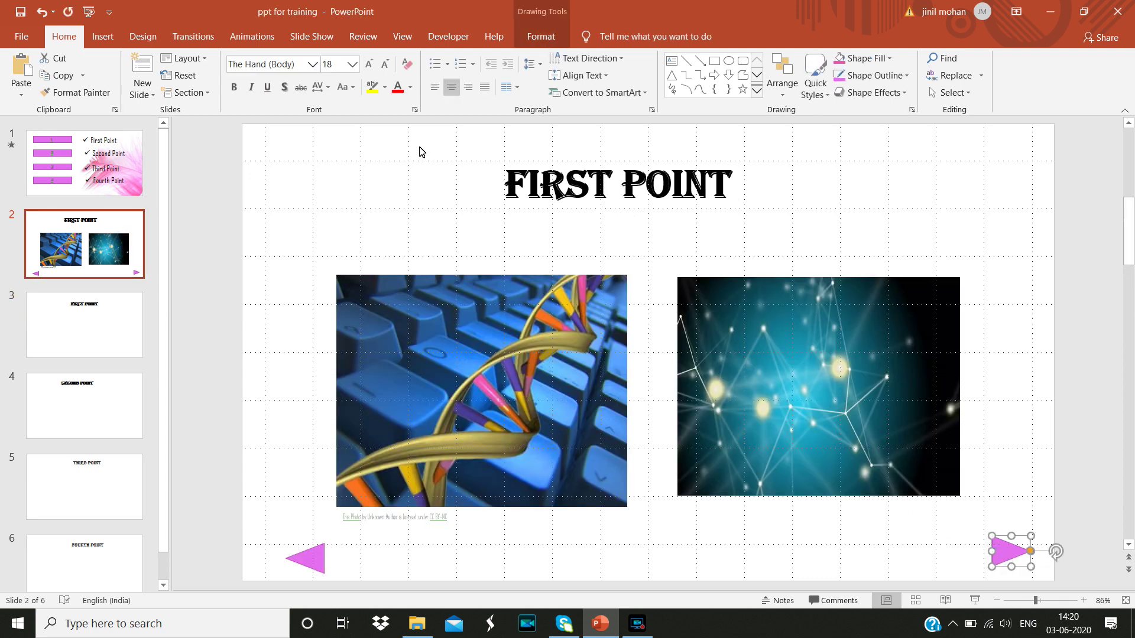
{"action": "left_click", "coordinate": [103, 37]}
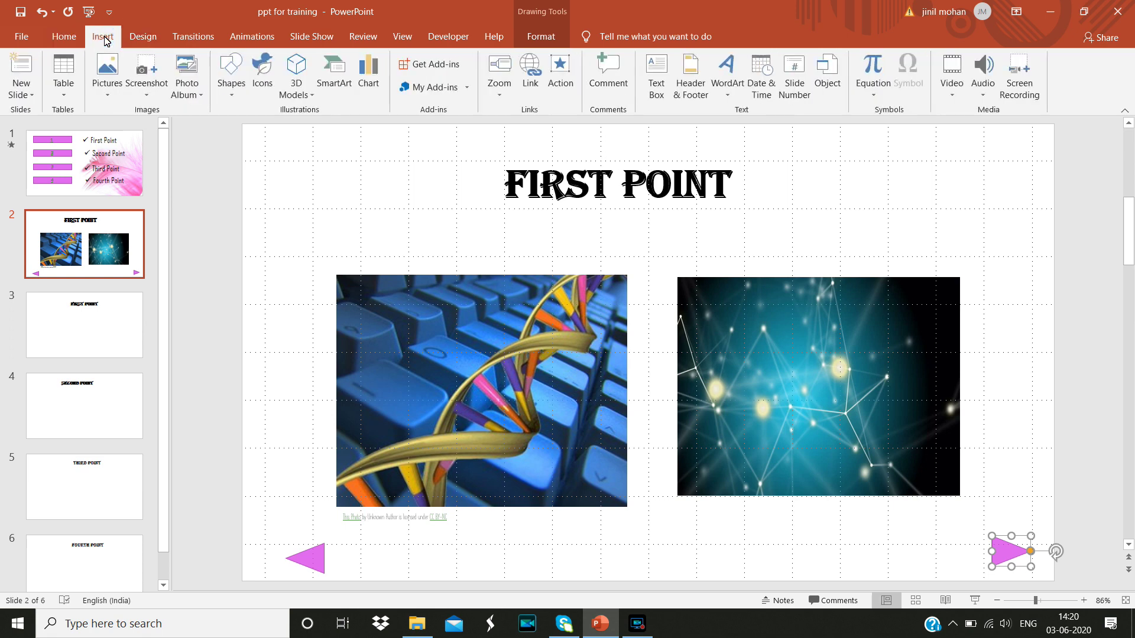
{"action": "left_click", "coordinate": [534, 68]}
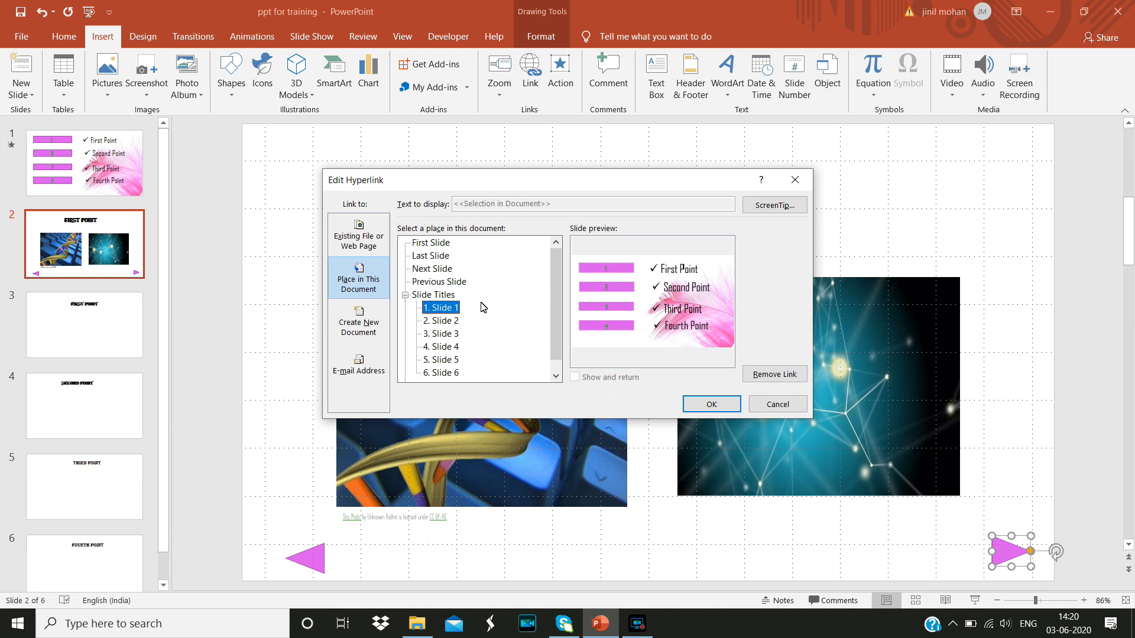
{"action": "left_click", "coordinate": [439, 335]}
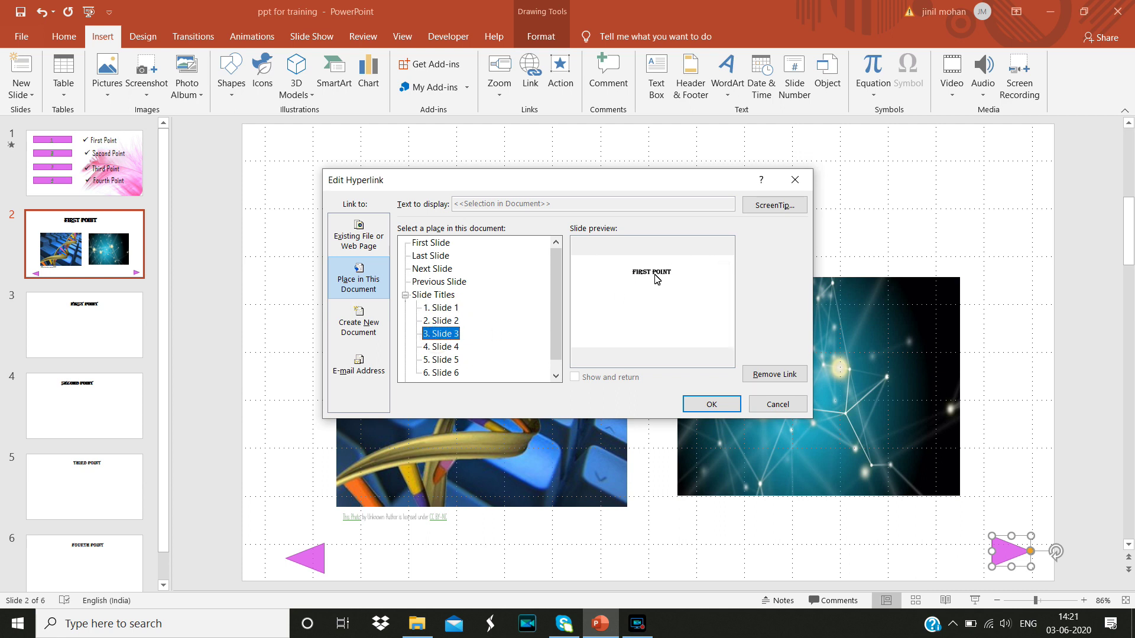
{"action": "left_click", "coordinate": [689, 408]}
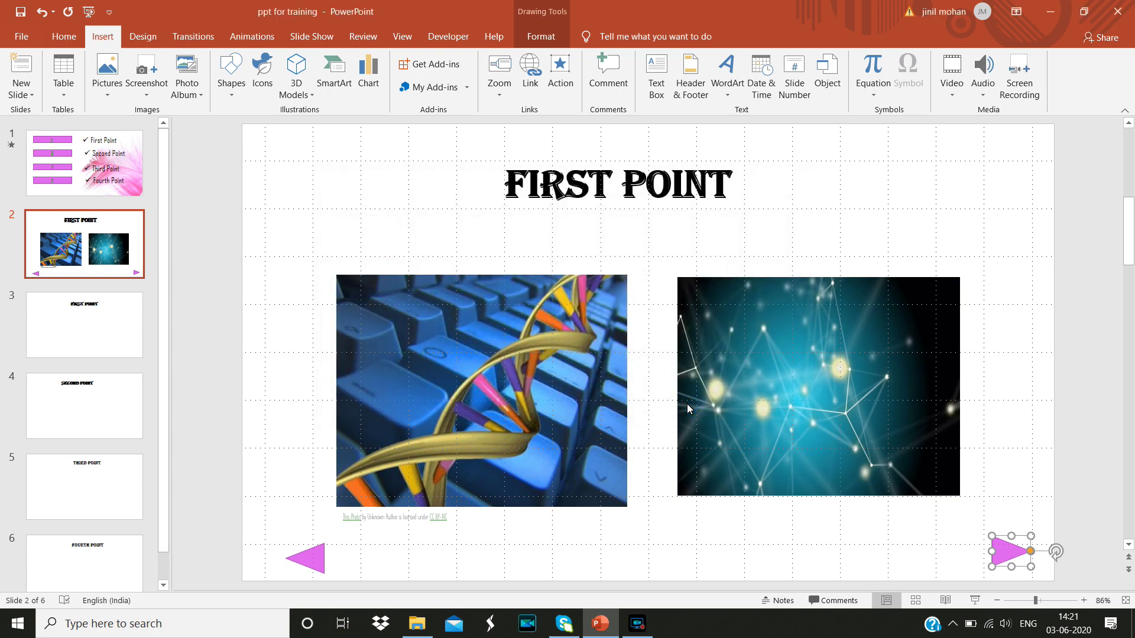
- Run the show from this slide, follow the right arrow to slide 3, then exit
{"action": "key", "text": "shift+F5"}
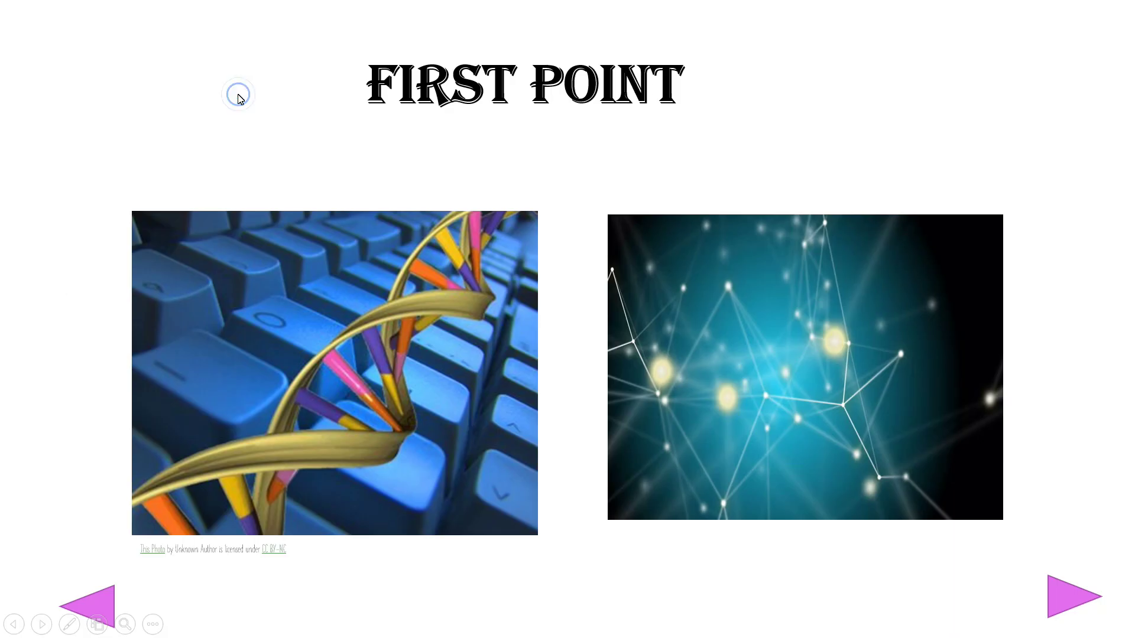
{"action": "left_click", "coordinate": [1062, 598]}
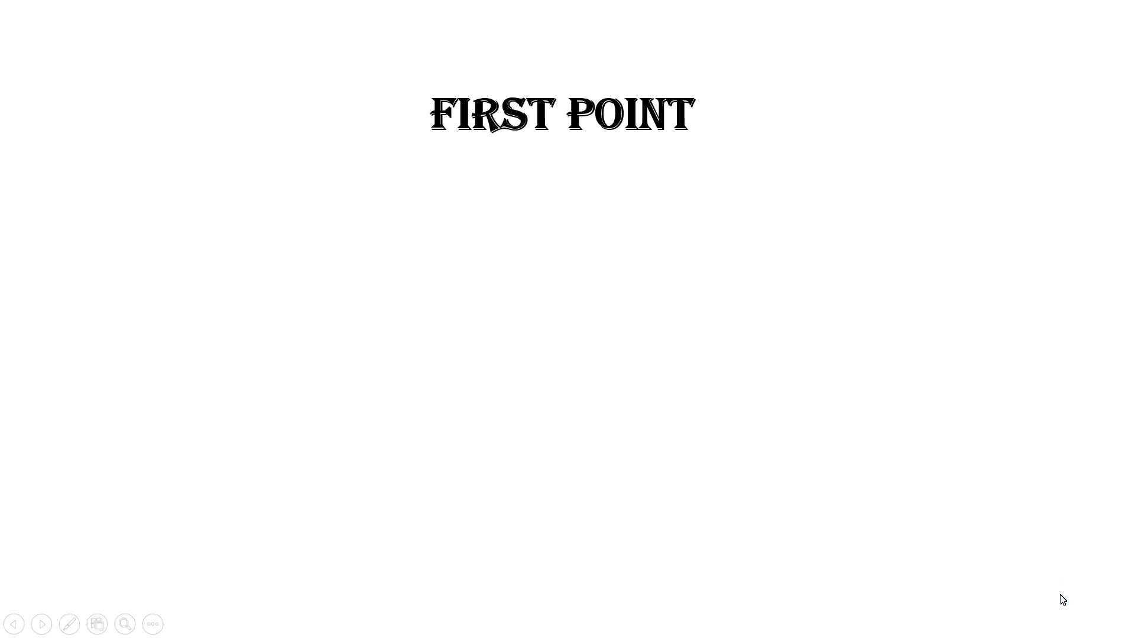
{"action": "key", "text": "Escape"}
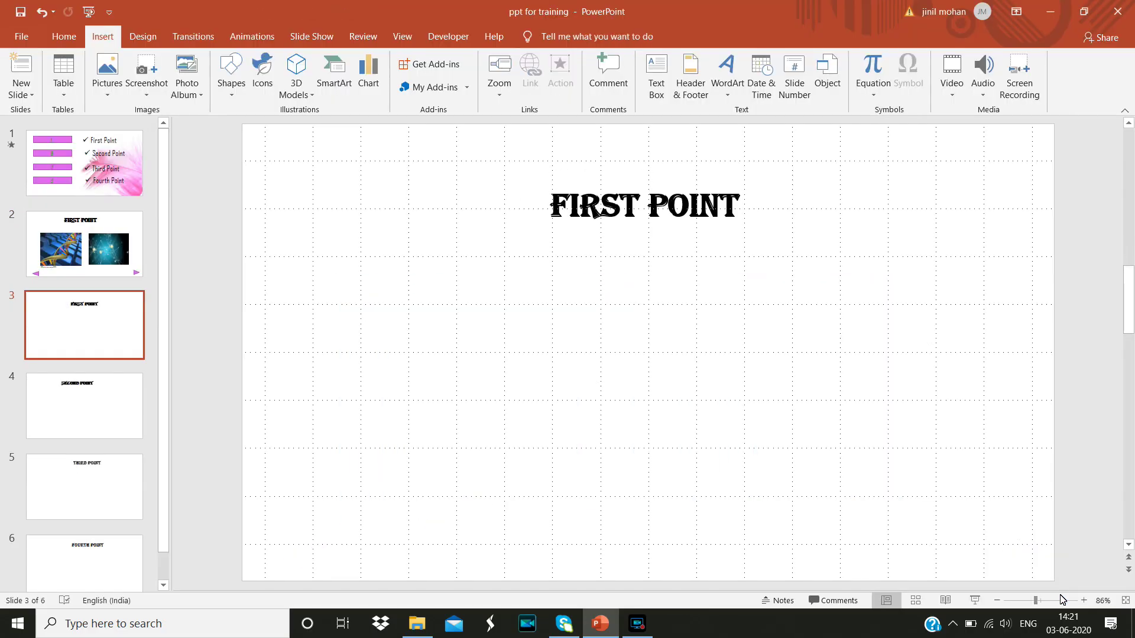
- Copy the left pink back arrow from the FIRST POINT slide
{"action": "left_click", "coordinate": [99, 309]}
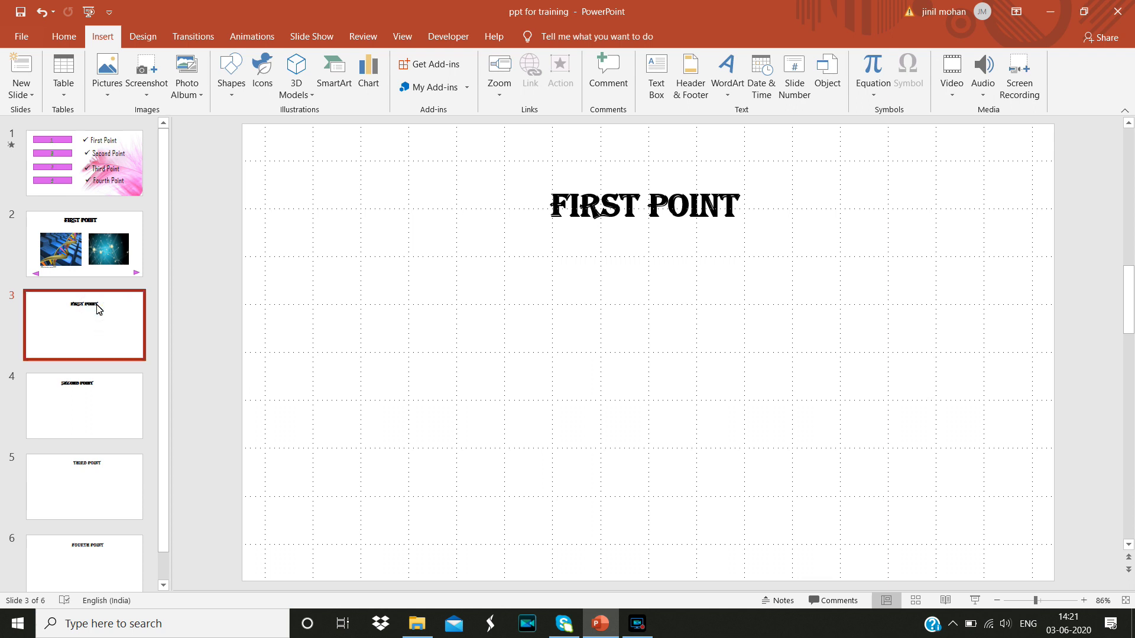
{"action": "left_click", "coordinate": [54, 322]}
{"action": "left_click", "coordinate": [58, 407]}
{"action": "left_click", "coordinate": [60, 339]}
{"action": "left_click", "coordinate": [43, 272]}
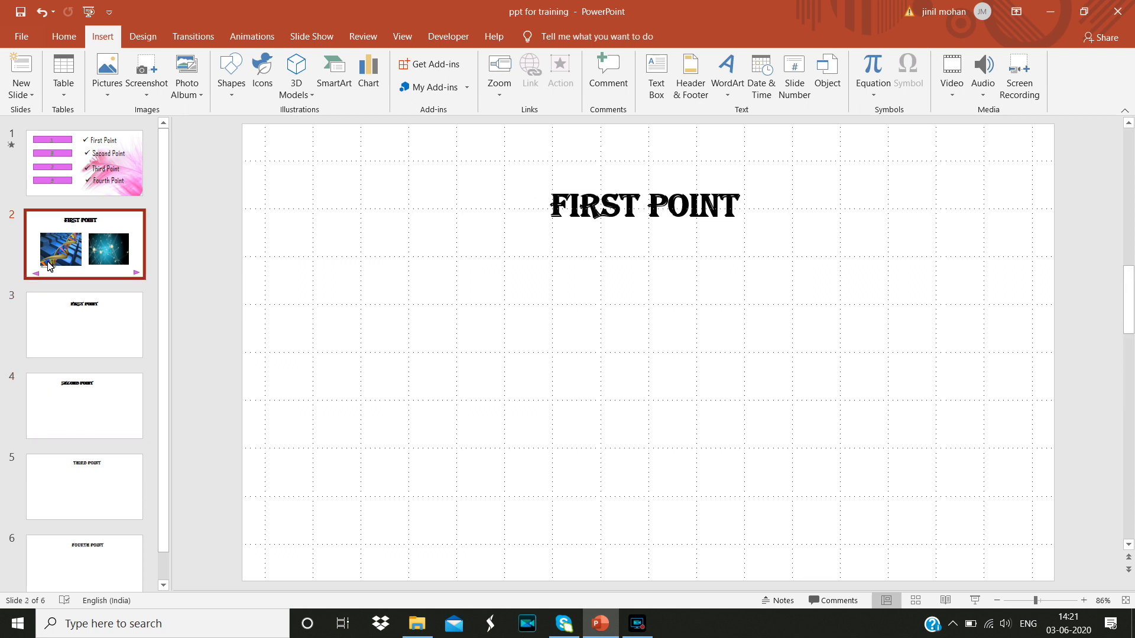
{"action": "left_click", "coordinate": [321, 563]}
{"action": "right_click", "coordinate": [320, 559]}
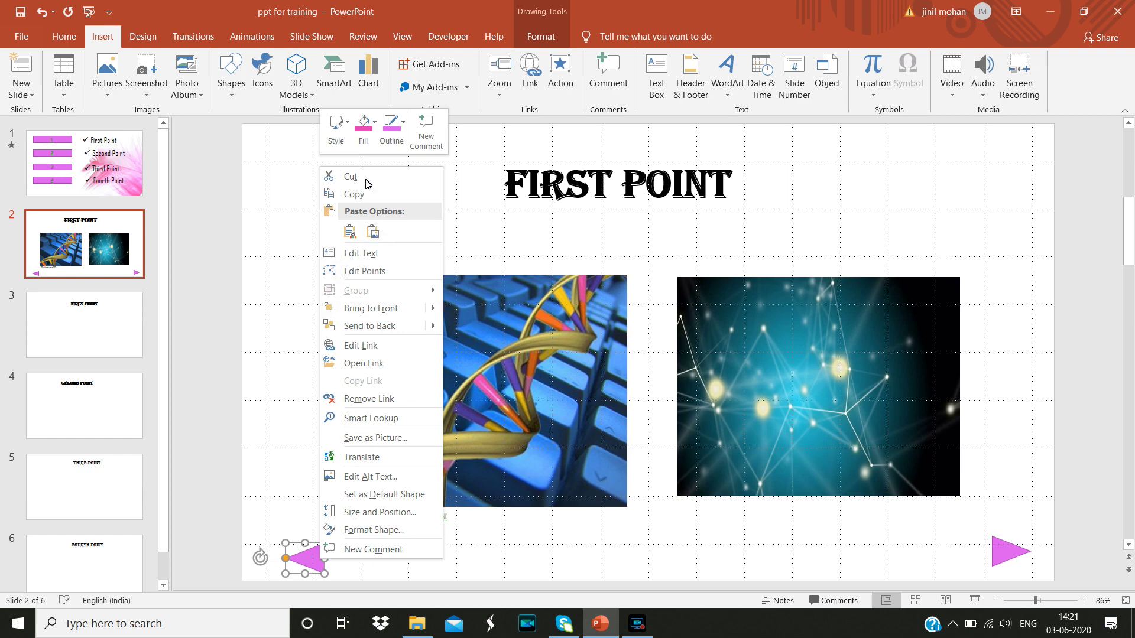
{"action": "left_click", "coordinate": [361, 195]}
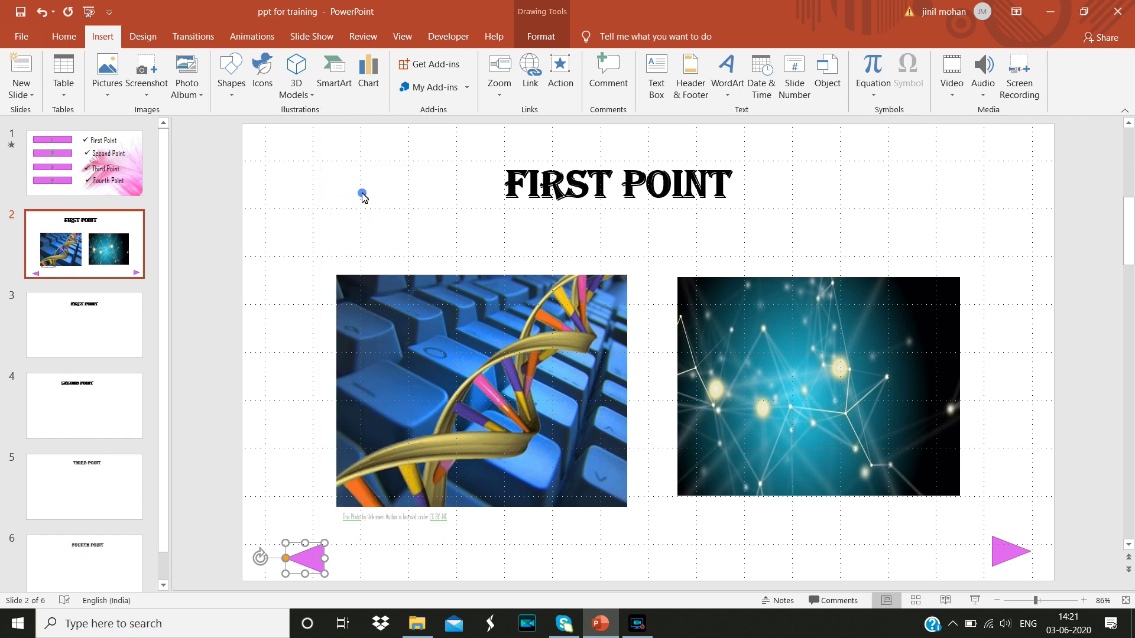
- Paste the arrow onto slide 3, nudge it up slightly, and copy it again
{"action": "left_click", "coordinate": [77, 356]}
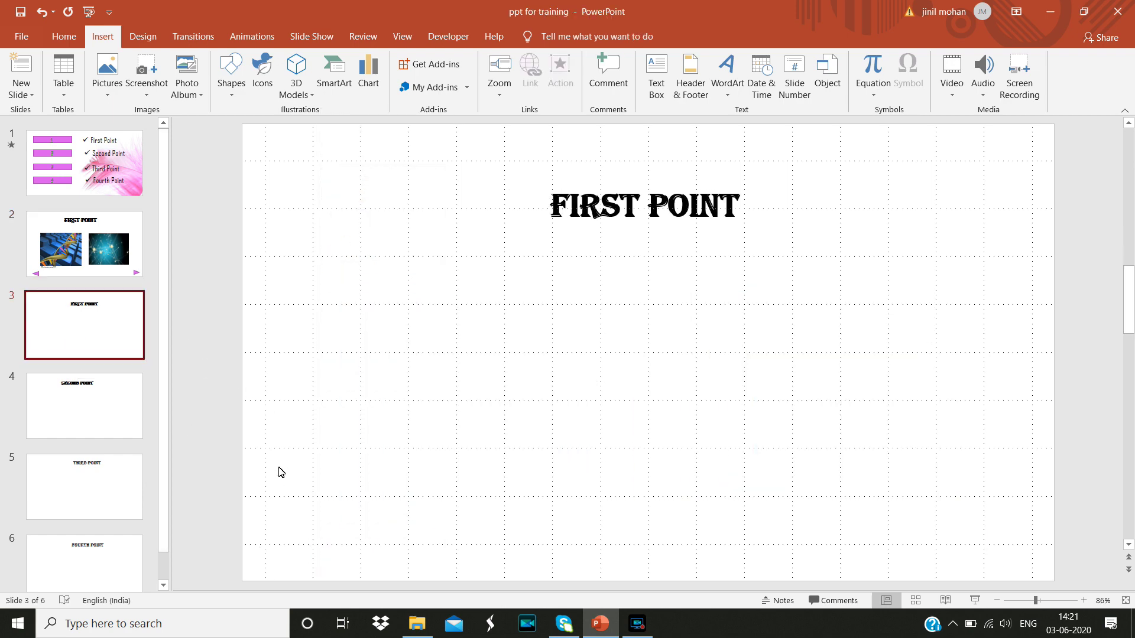
{"action": "right_click", "coordinate": [308, 510]}
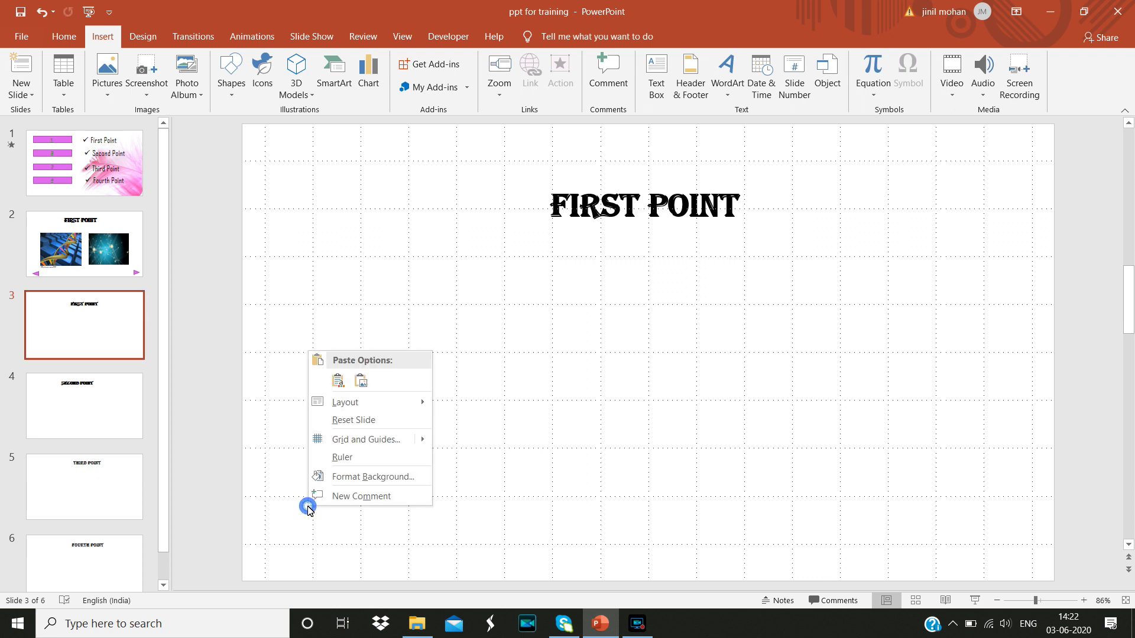
{"action": "left_click", "coordinate": [342, 379]}
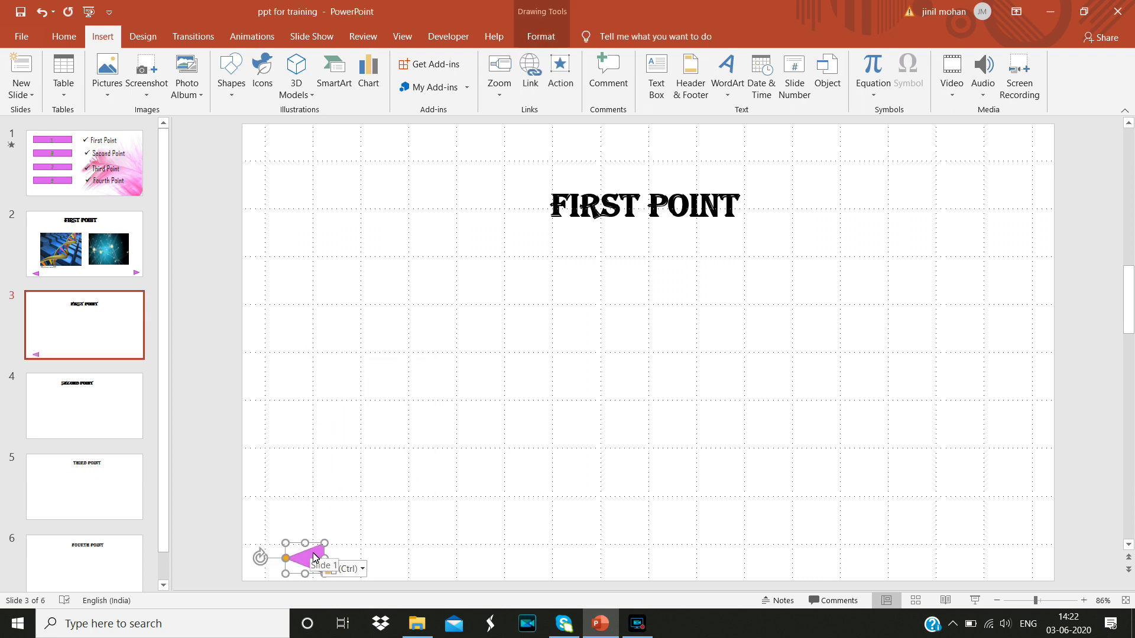
{"action": "left_click_drag", "start_coordinate": [313, 553], "coordinate": [314, 538]}
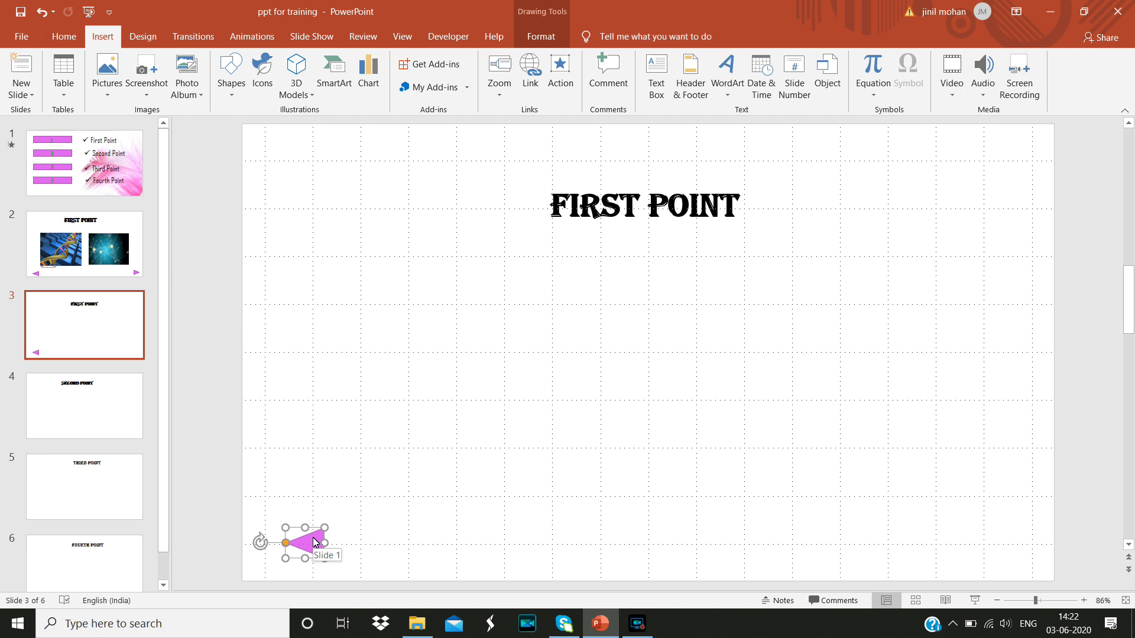
{"action": "right_click", "coordinate": [314, 542]}
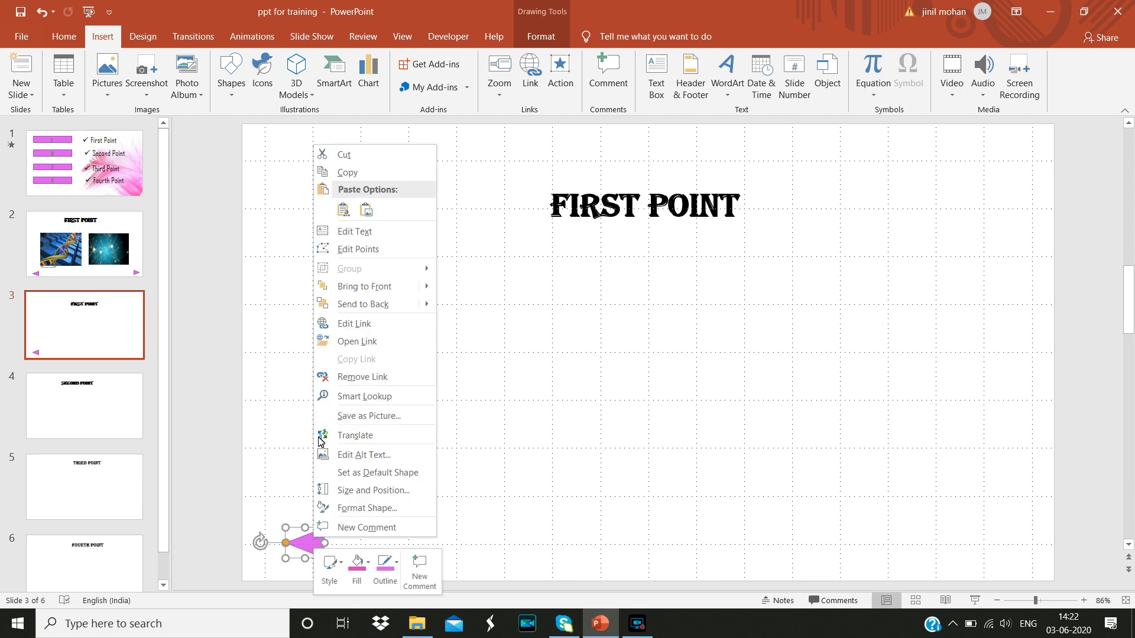
{"action": "left_click", "coordinate": [348, 172]}
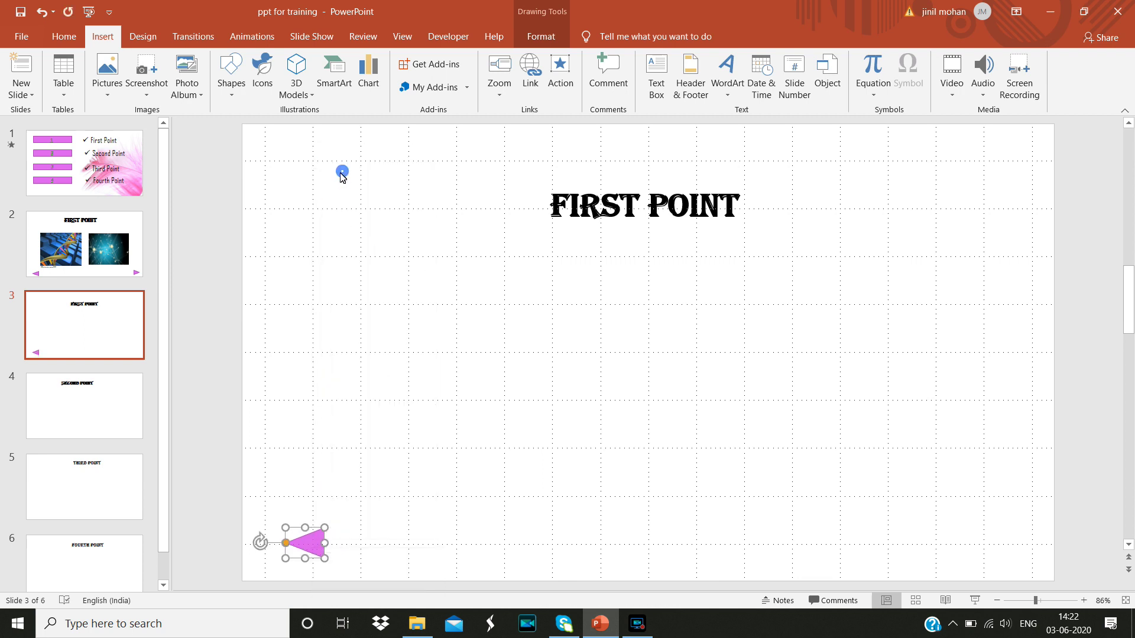
- Paste the arrow onto the SECOND, THIRD and FOURTH POINT slides, then start the show
{"action": "left_click", "coordinate": [85, 427]}
{"action": "right_click", "coordinate": [289, 532]}
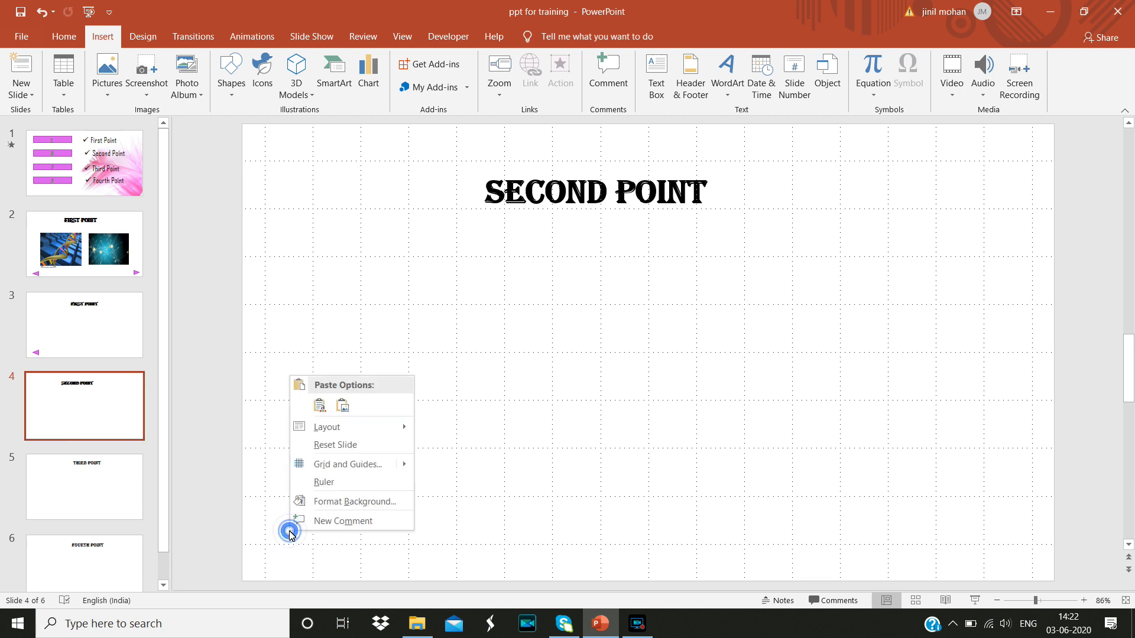
{"action": "left_click", "coordinate": [320, 406]}
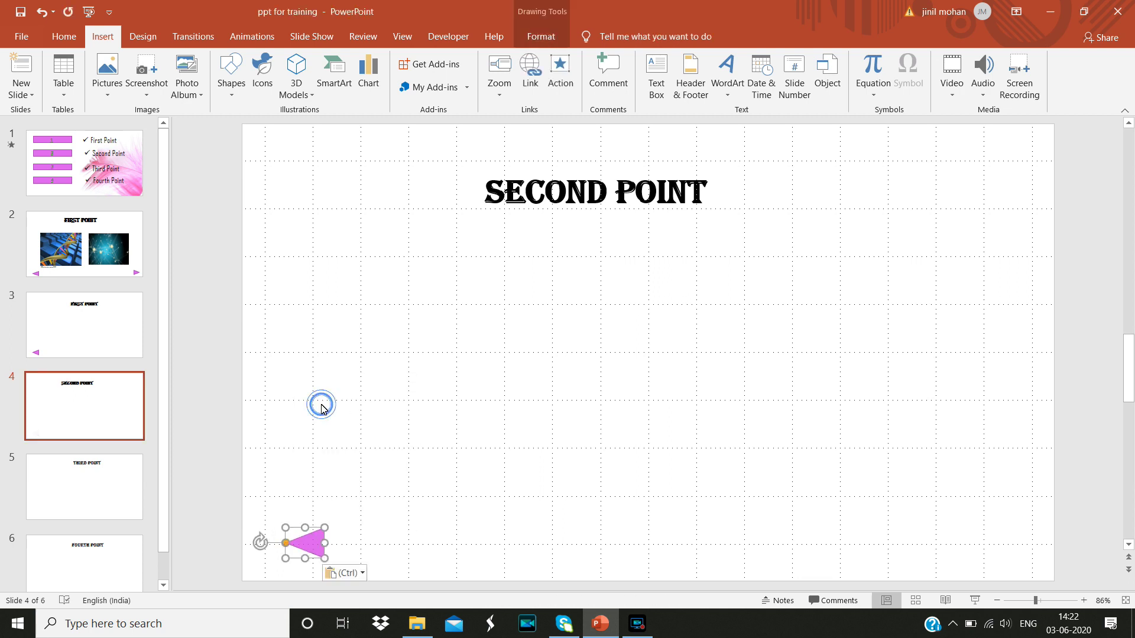
{"action": "left_click", "coordinate": [98, 515]}
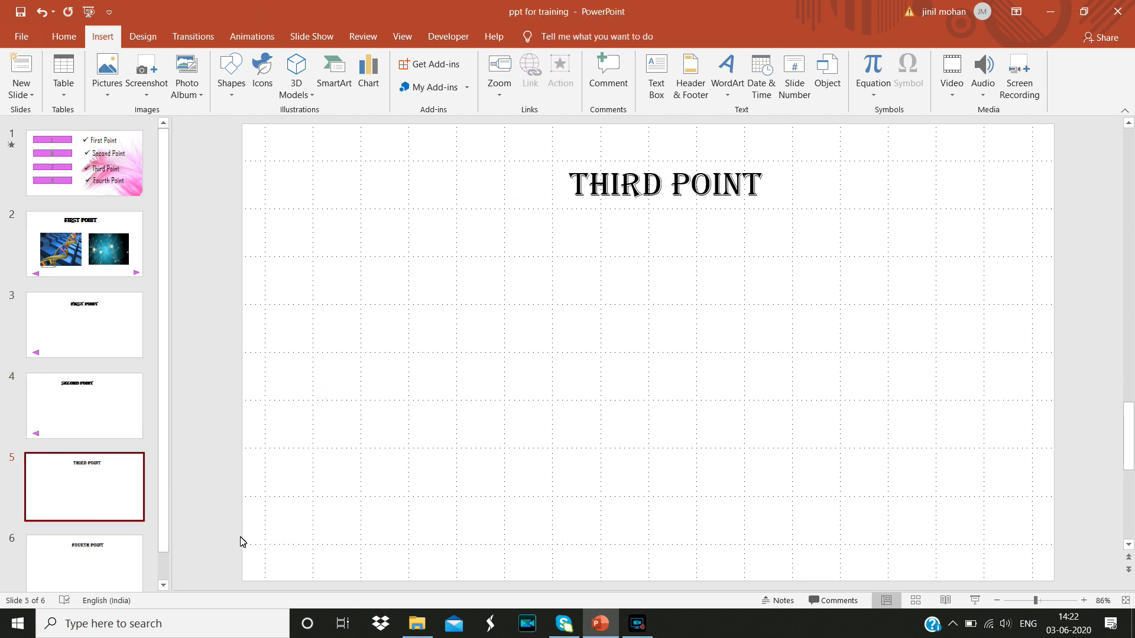
{"action": "right_click", "coordinate": [299, 547]}
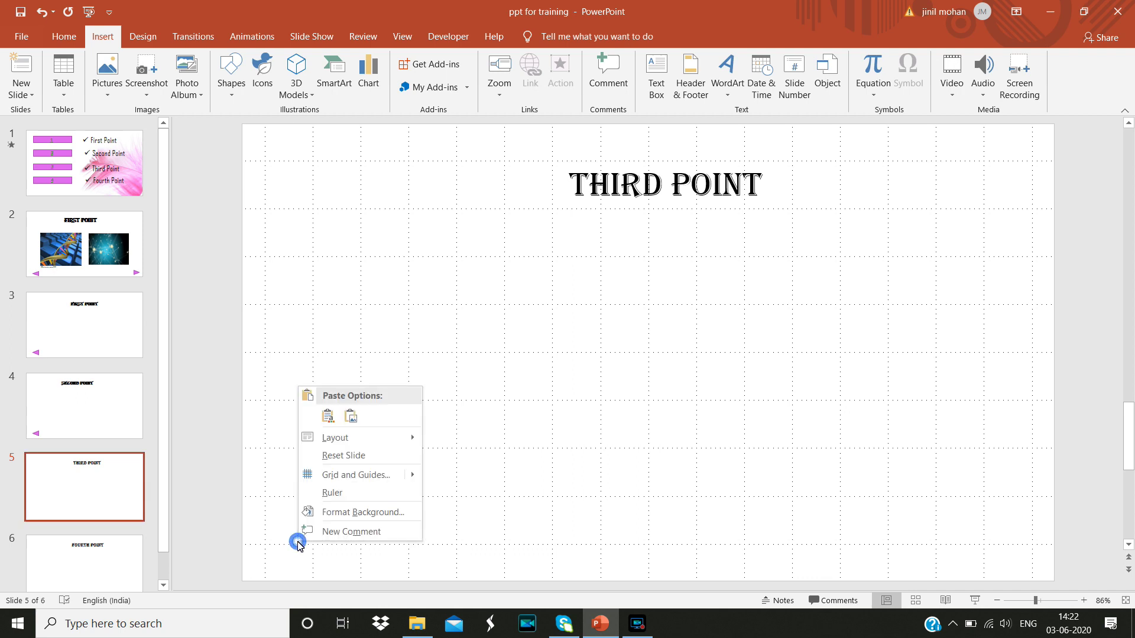
{"action": "left_click", "coordinate": [326, 413]}
{"action": "left_click", "coordinate": [89, 550]}
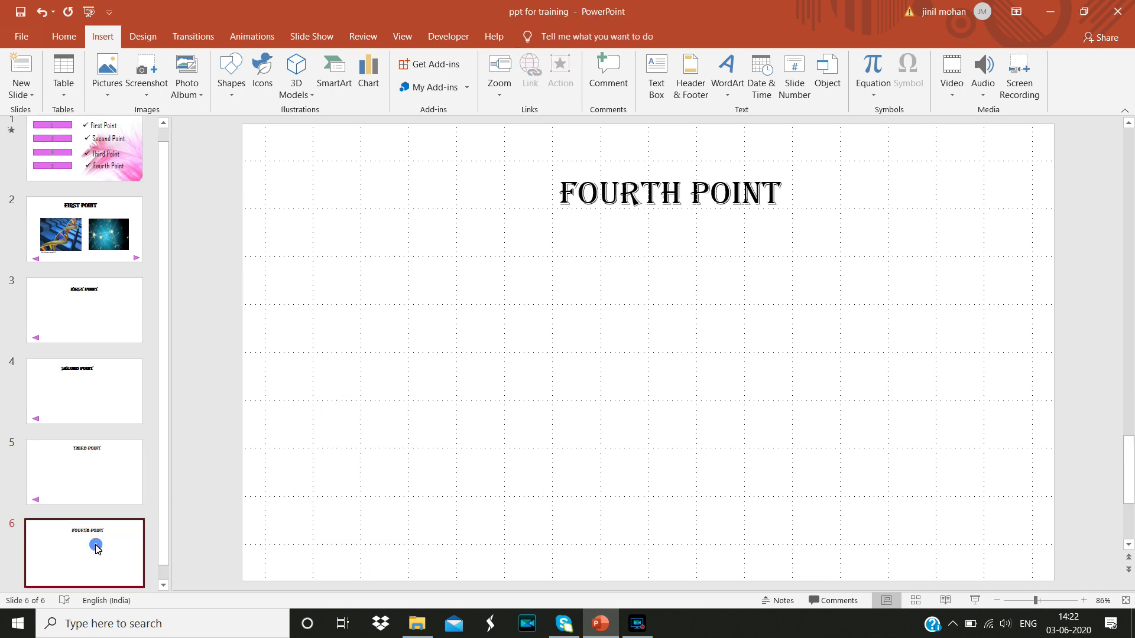
{"action": "right_click", "coordinate": [294, 544]}
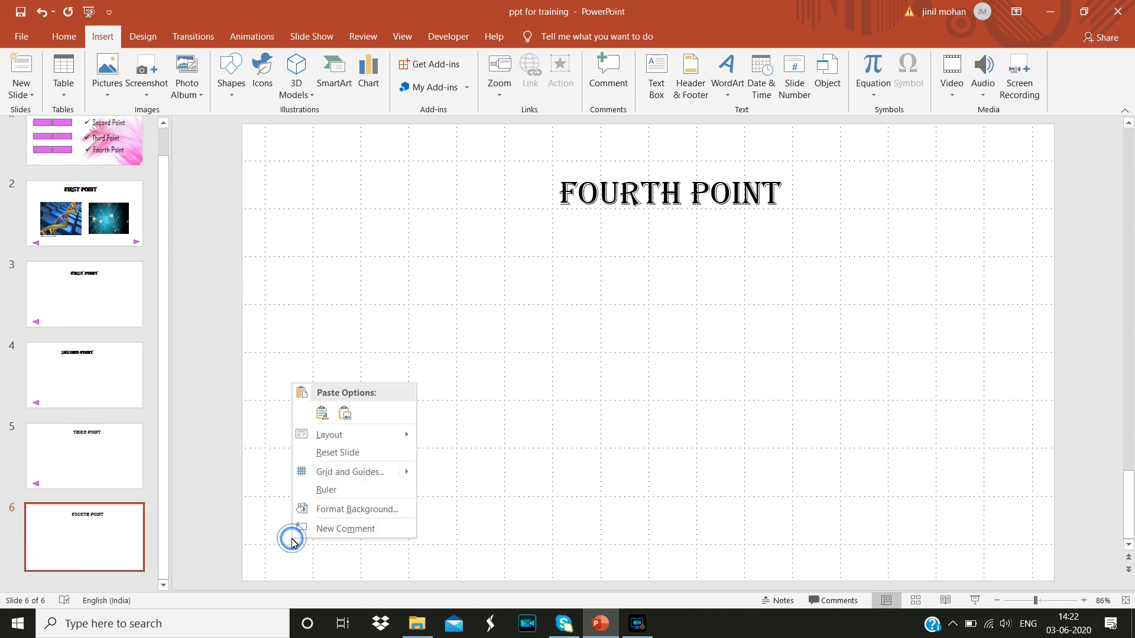
{"action": "left_click", "coordinate": [324, 413]}
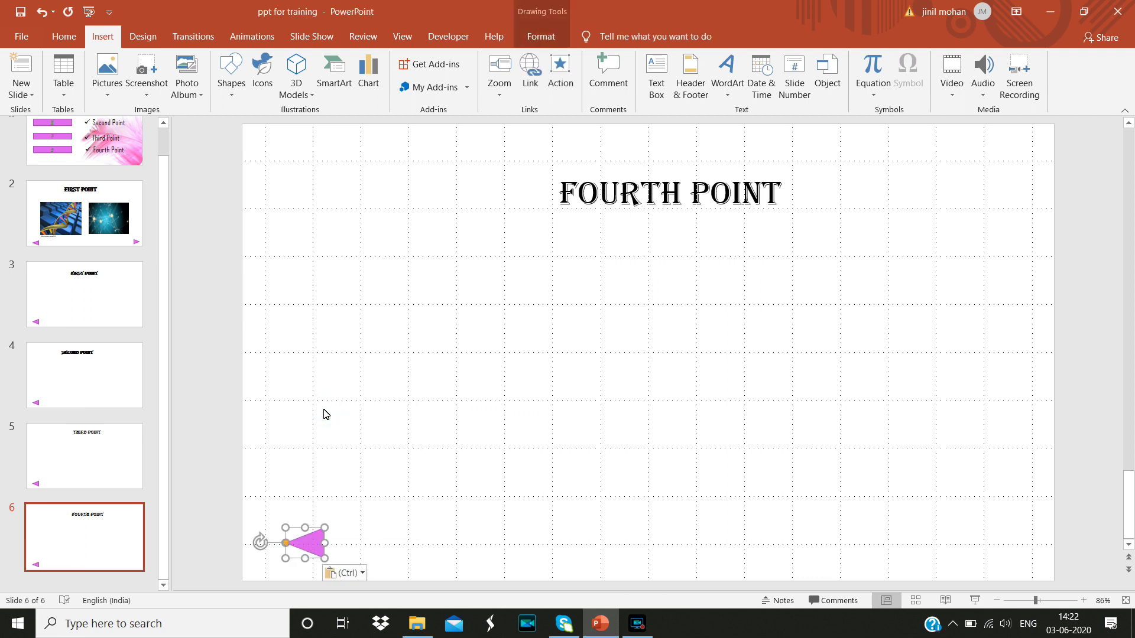
{"action": "key", "text": "shift+F5"}
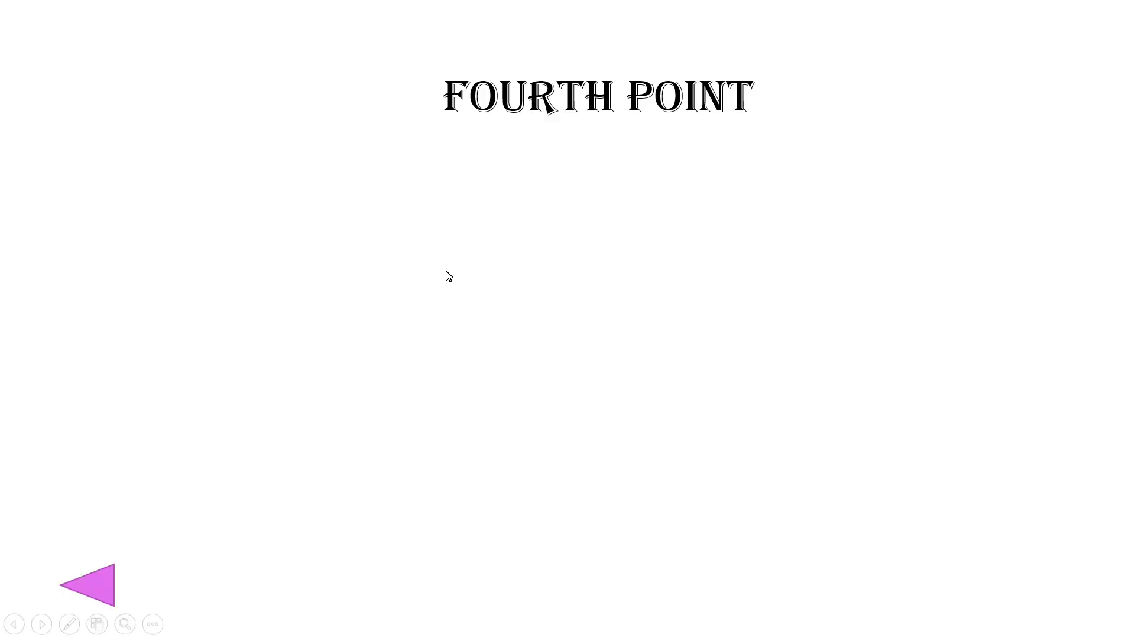
- Click FOURTH POINT's pink arrow in the show to return to the feather title slide
{"action": "left_click", "coordinate": [102, 584]}
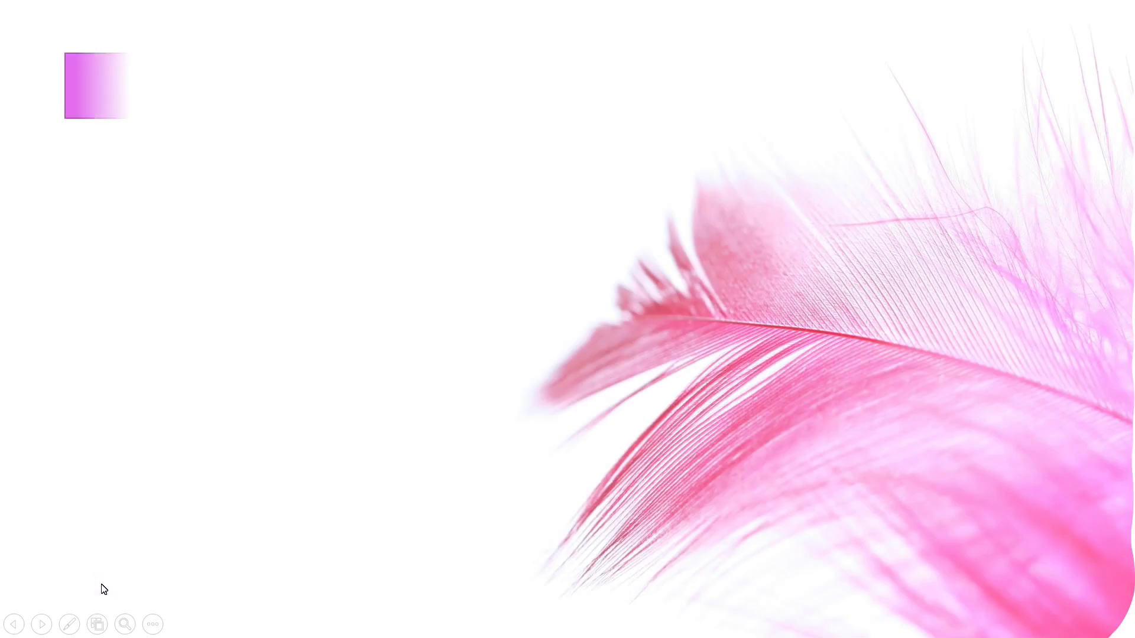